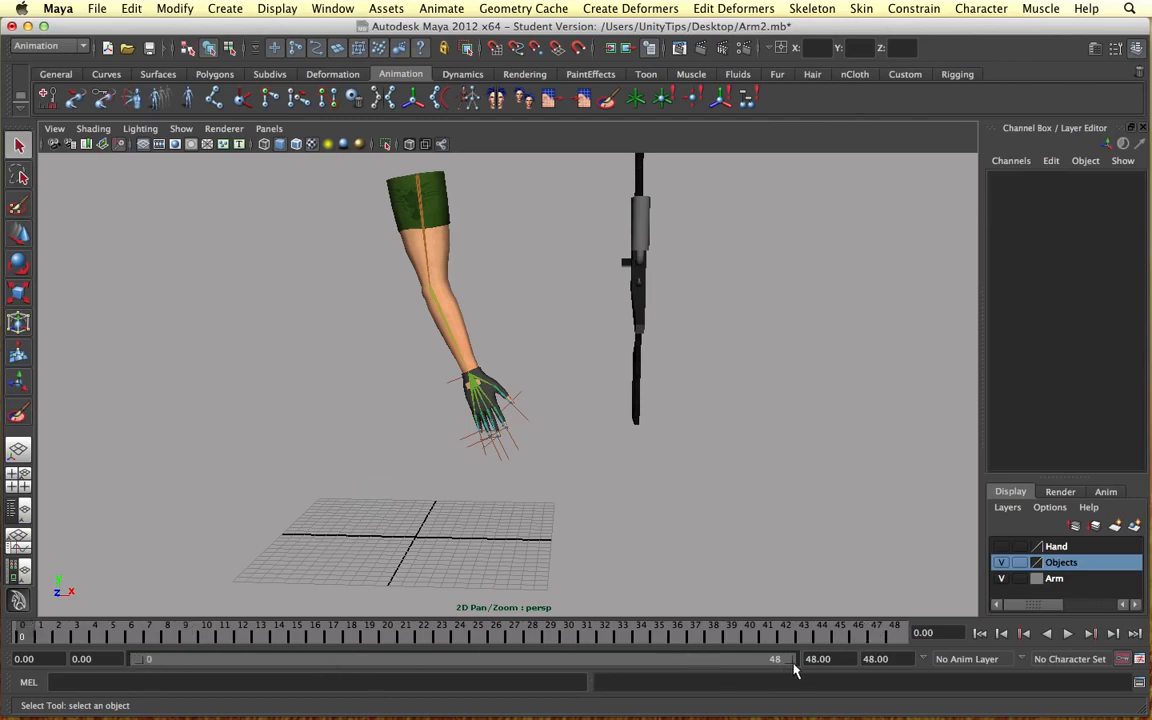
# Step: Shorten the playback range to end at frame 19, preview the playback, and return to frame 0
pyautogui.moveTo(784, 667); pyautogui.dragTo(278, 663)
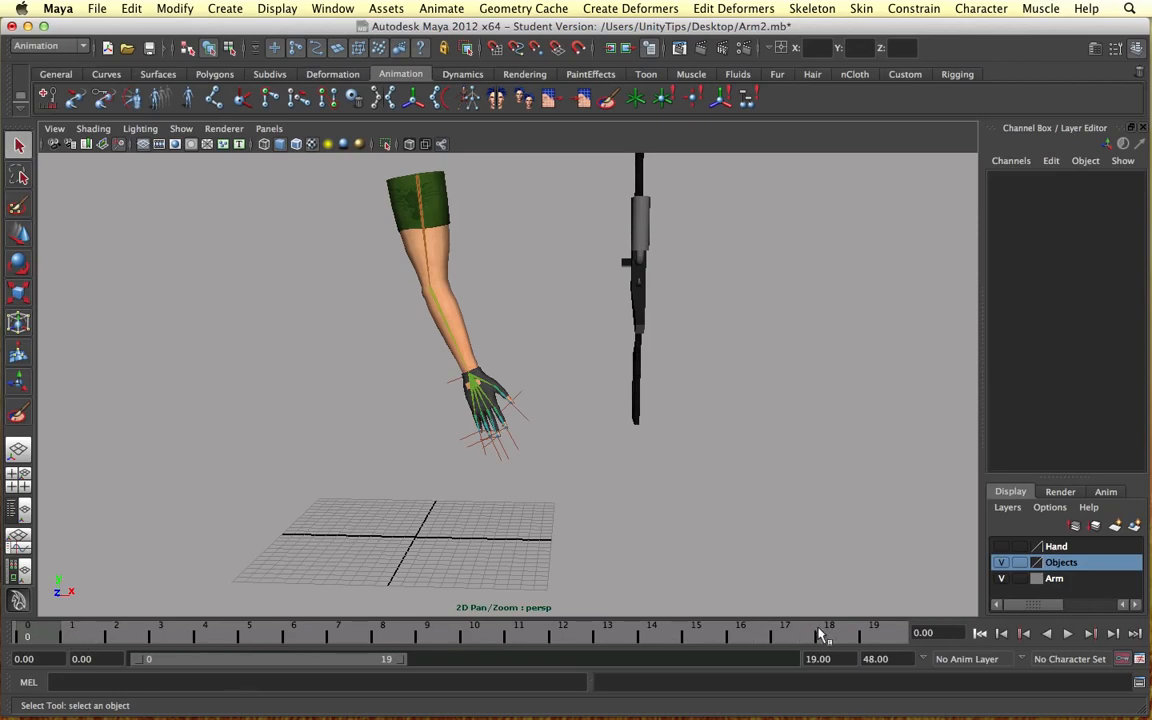
pyautogui.click(1067, 633)
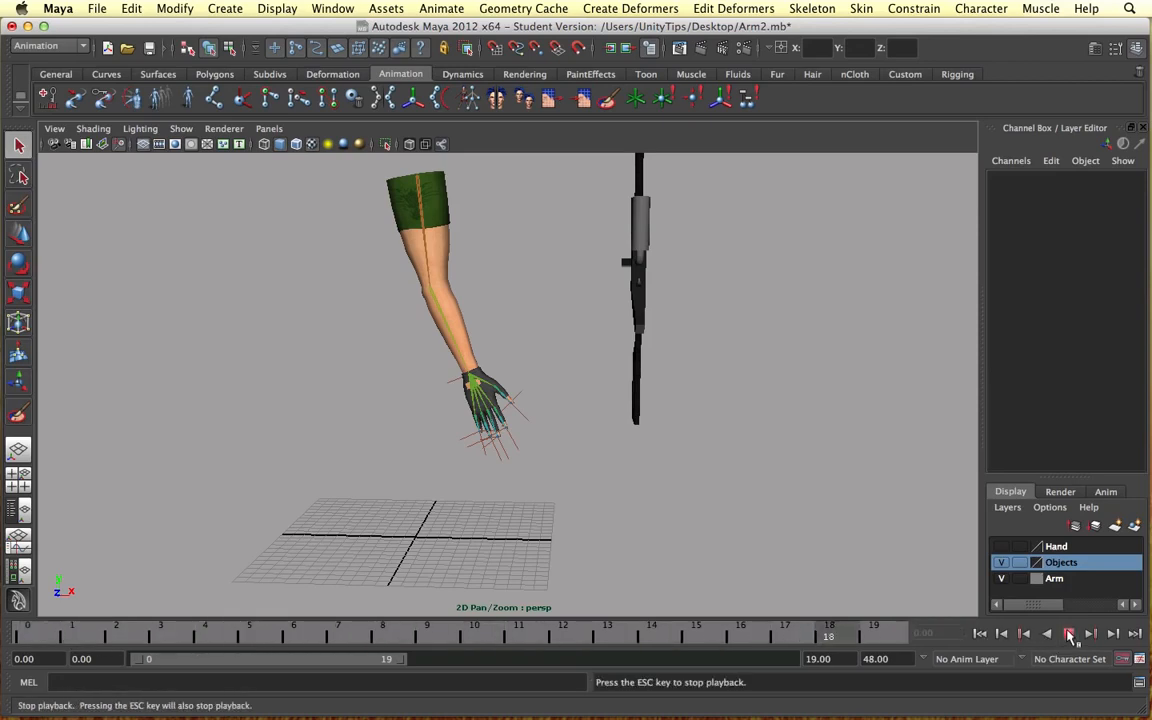
pyautogui.click(42, 632)
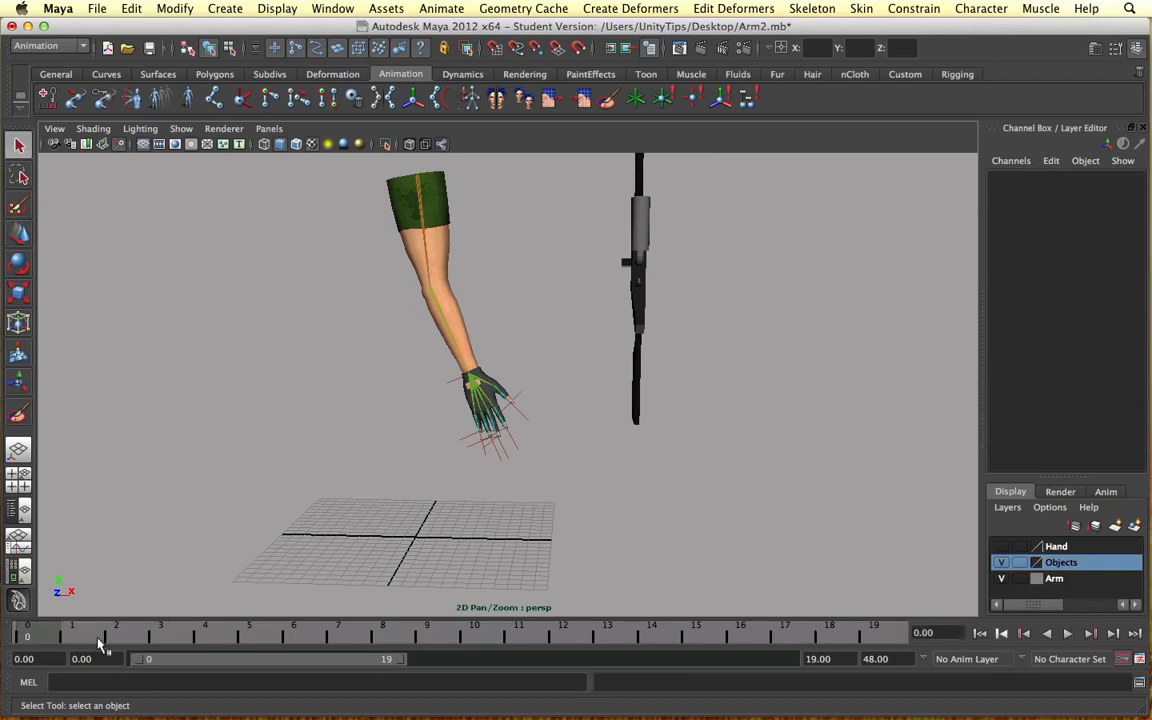
# Step: Highlight frames 0 to 19 on the timeline and look through the commands available for that range
pyautogui.moveTo(70, 627); pyautogui.dragTo(874, 637)
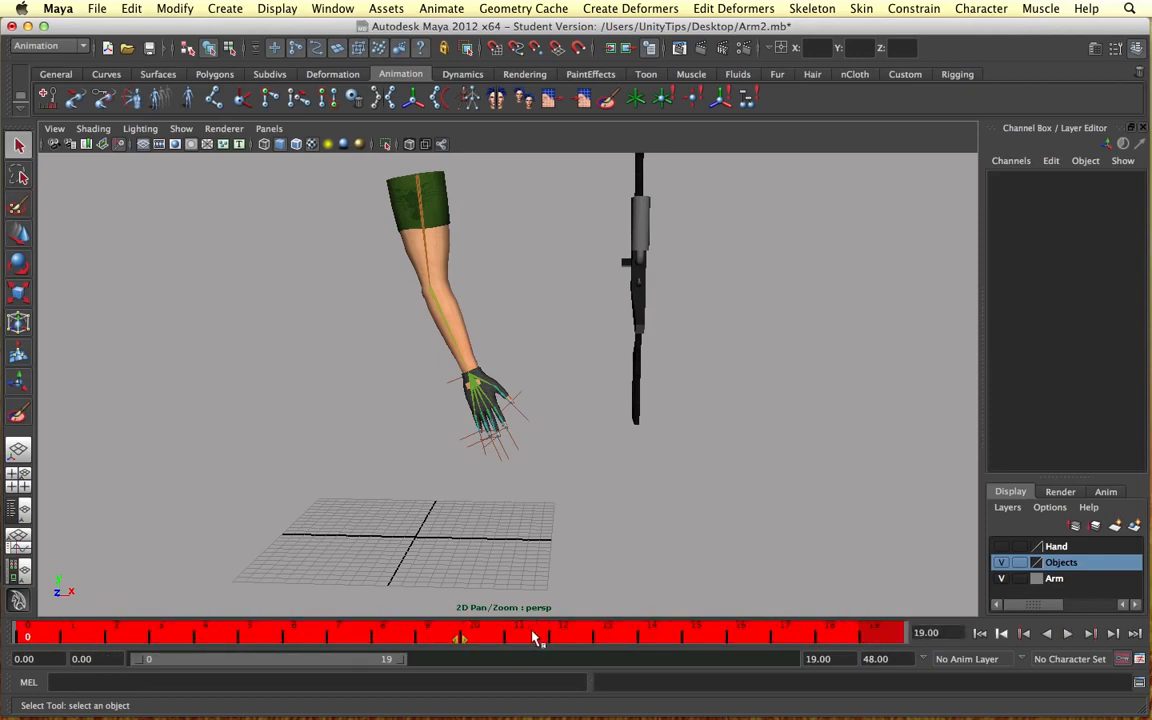
pyautogui.rightClick(533, 638)
pyautogui.click(591, 472)
pyautogui.click(196, 632)
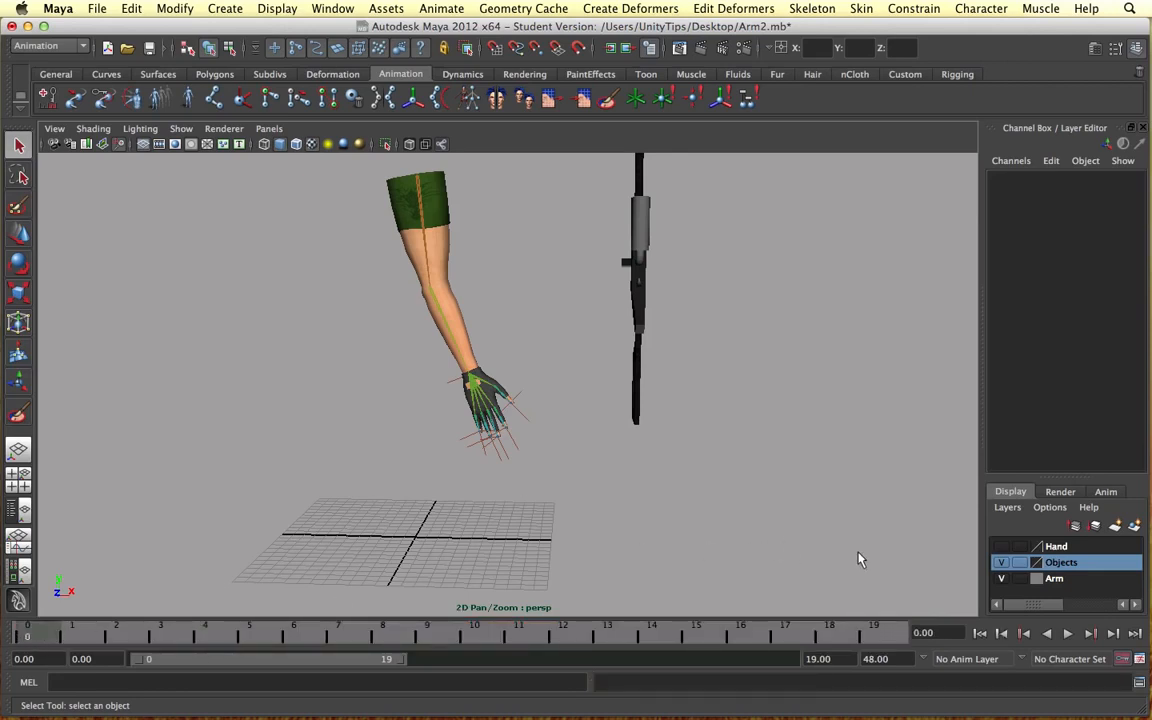
# Step: Review the Time Slider preferences and shorten the playback range to end at frame 16
pyautogui.click(1138, 660)
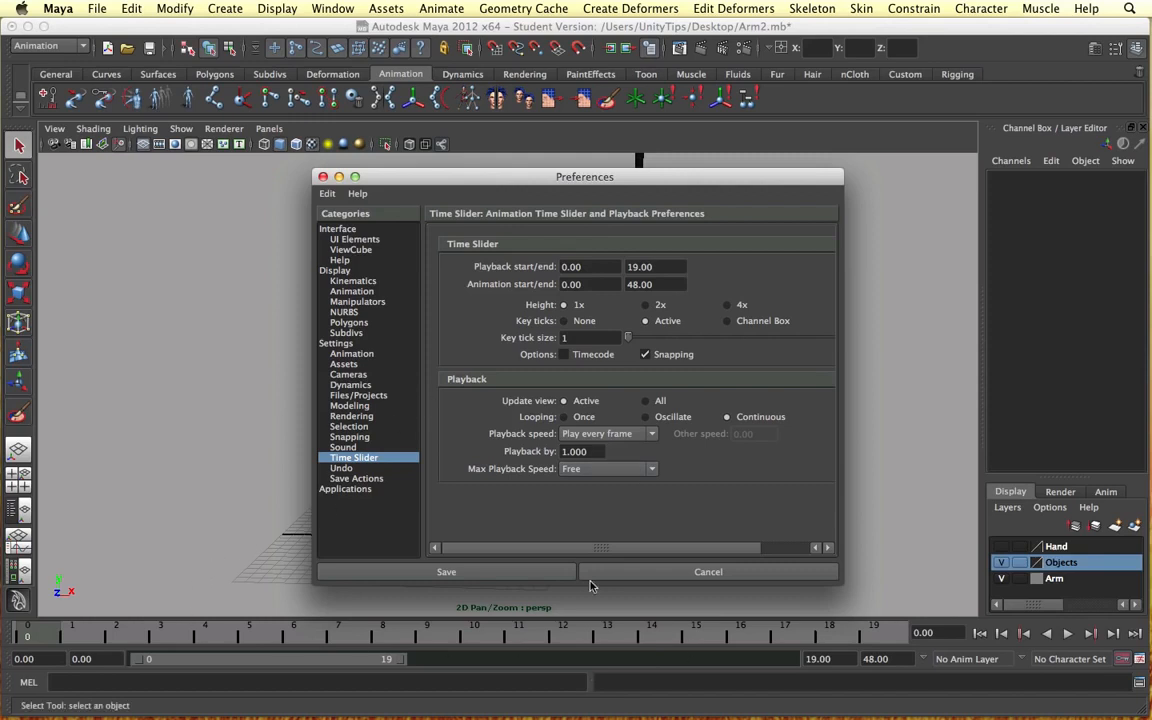
pyautogui.click(321, 176)
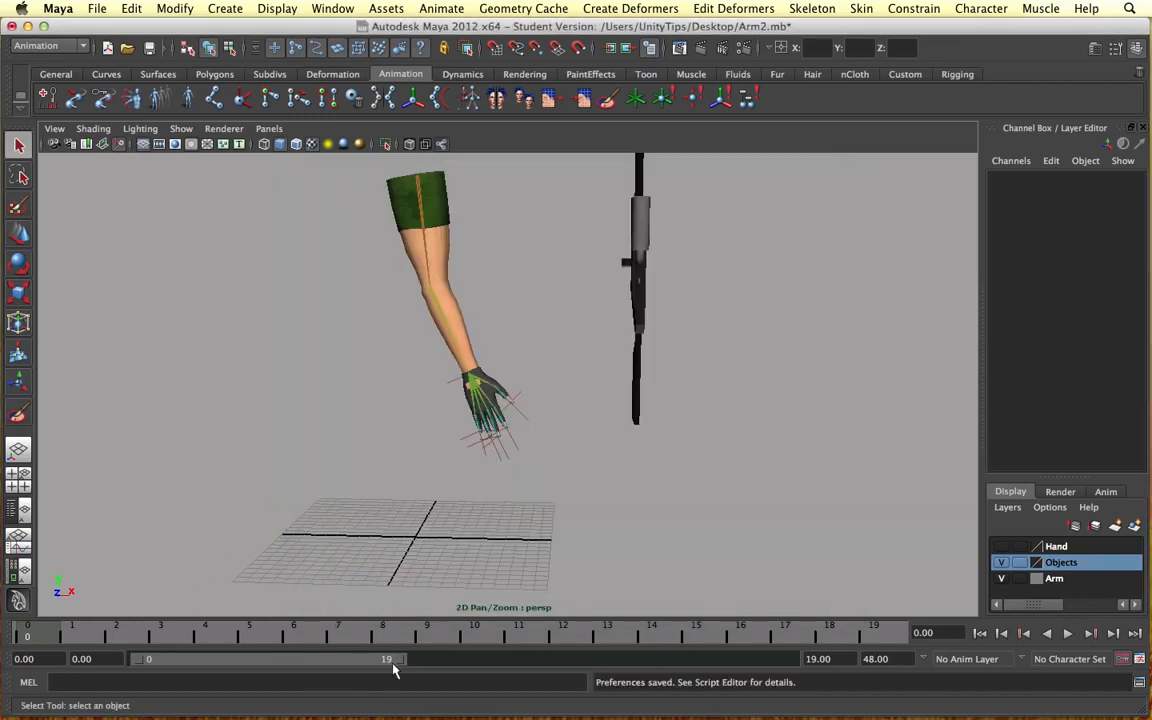
pyautogui.moveTo(398, 660); pyautogui.dragTo(348, 660)
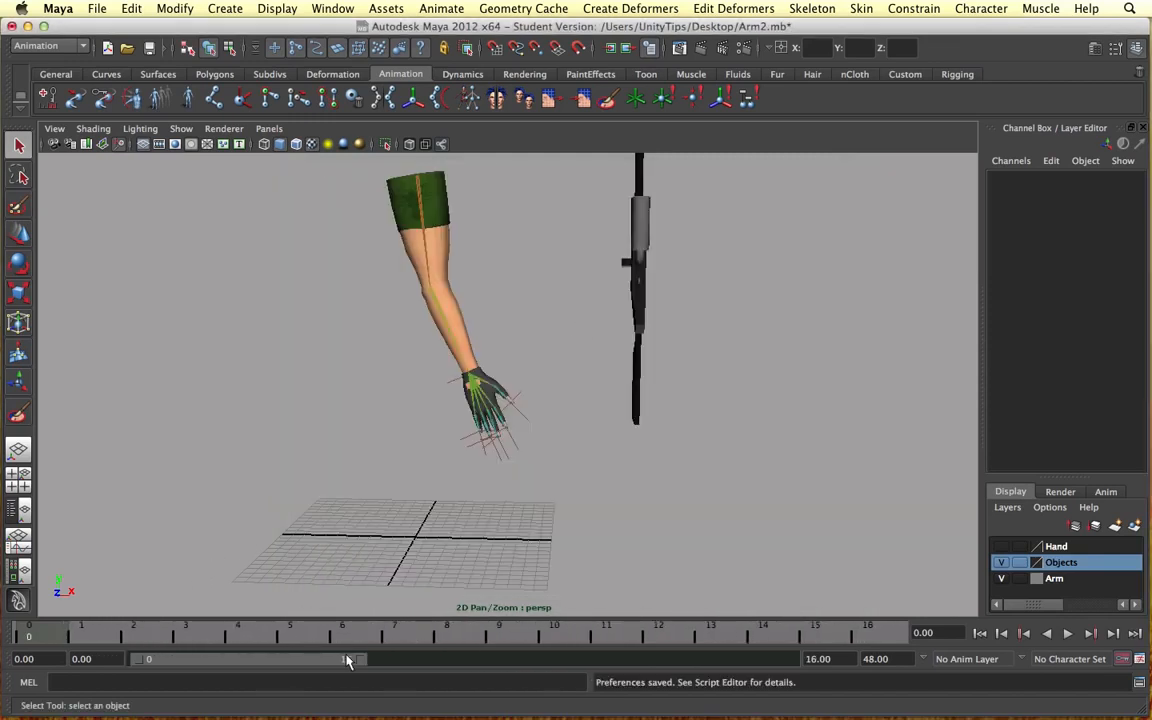
# Step: Move the wrist IK handle to about X 2.8, Y 14, Z 0.9 so the arm hangs nearly straight
pyautogui.click(456, 381)
pyautogui.press('w')
pyautogui.moveTo(474, 381); pyautogui.dragTo(445, 382)
pyautogui.keyDown('alt'); pyautogui.moveTo(544, 431); pyautogui.dragTo(295, 569); pyautogui.keyUp('alt')
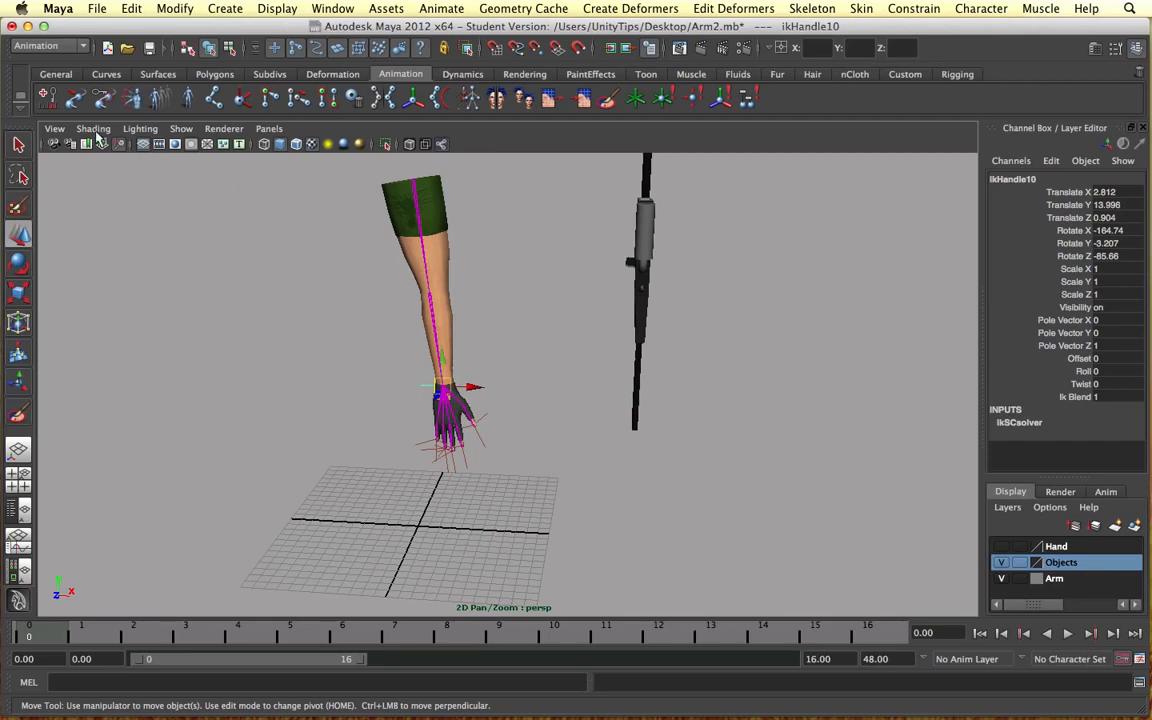
# Step: Set a keyframe on the wrist IK handle at frame 0
pyautogui.click(40, 47)
pyautogui.click(32, 55)
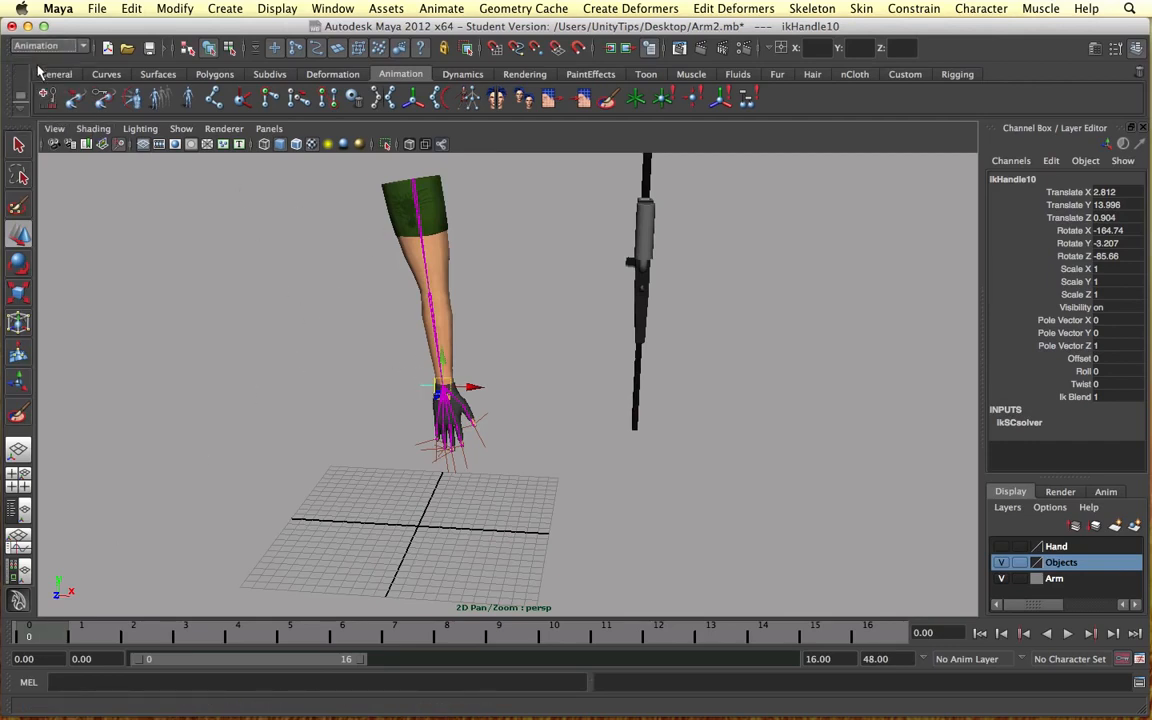
pyautogui.click(48, 96)
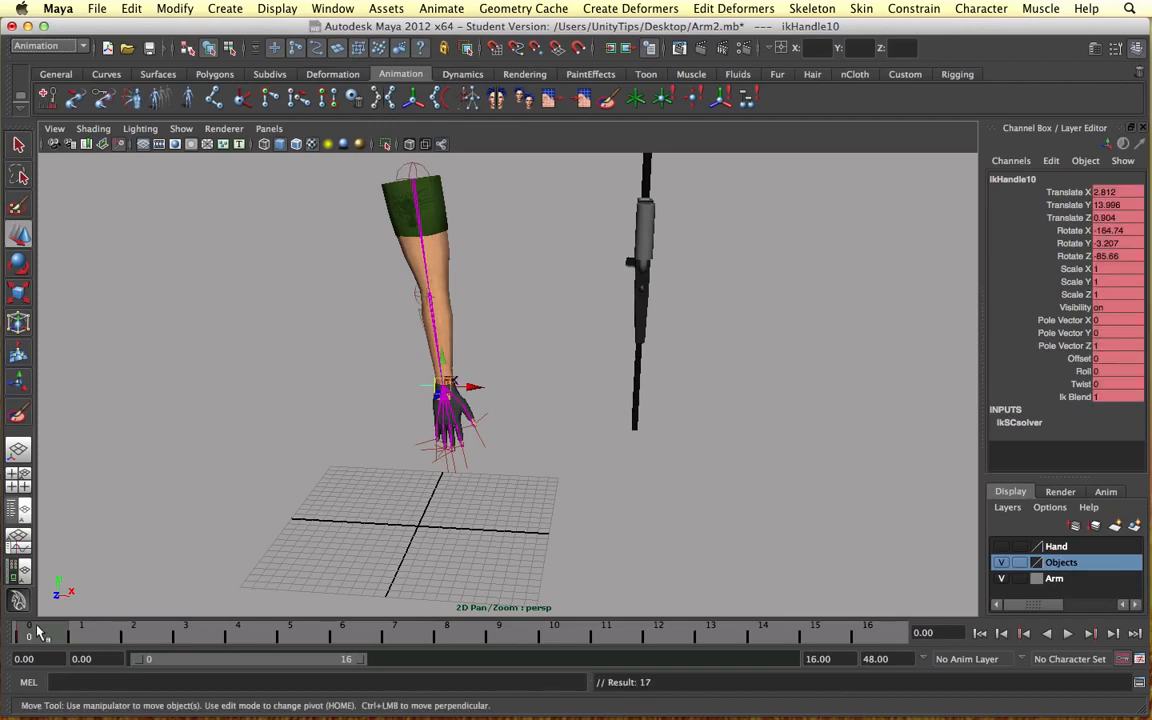
# Step: Enlarge the display scale of the IK handles so the finger and wrist handles are easier to pick
pyautogui.keyDown('alt'); pyautogui.moveTo(538, 406); pyautogui.dragTo(600, 351); pyautogui.keyUp('alt')
pyautogui.click(557, 408)
pyautogui.scroll(4, 542, 381)
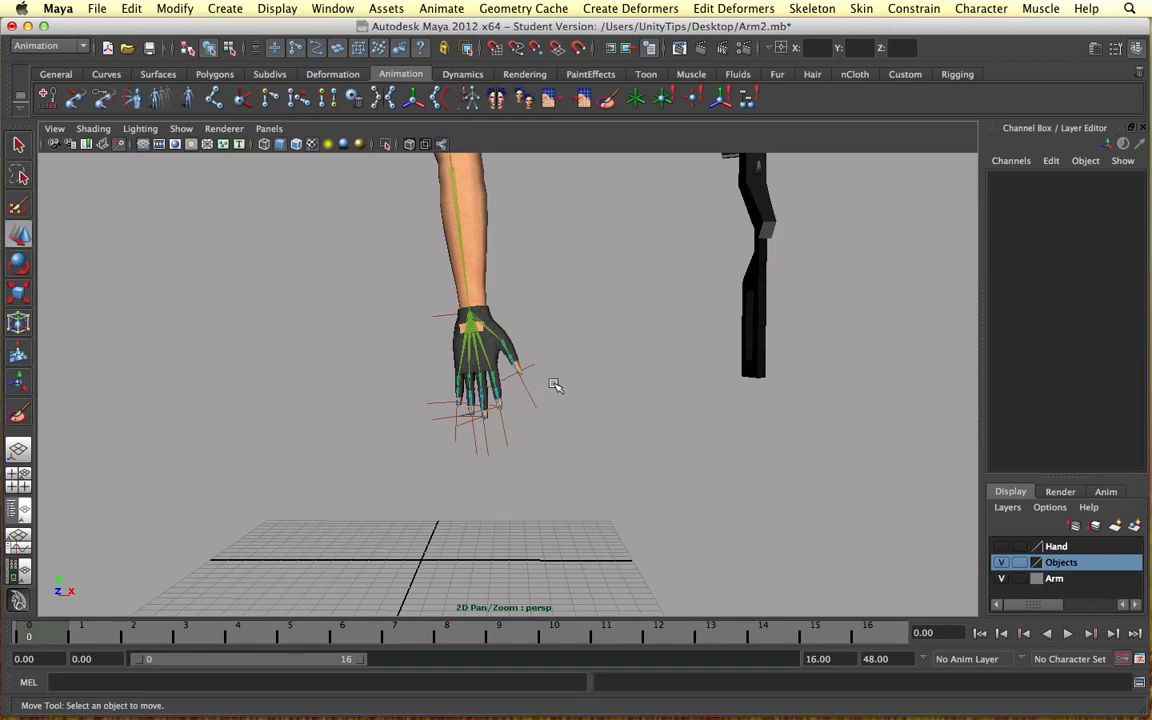
pyautogui.keyDown('alt'); pyautogui.moveTo(587, 396); pyautogui.dragTo(558, 393); pyautogui.keyUp('alt')
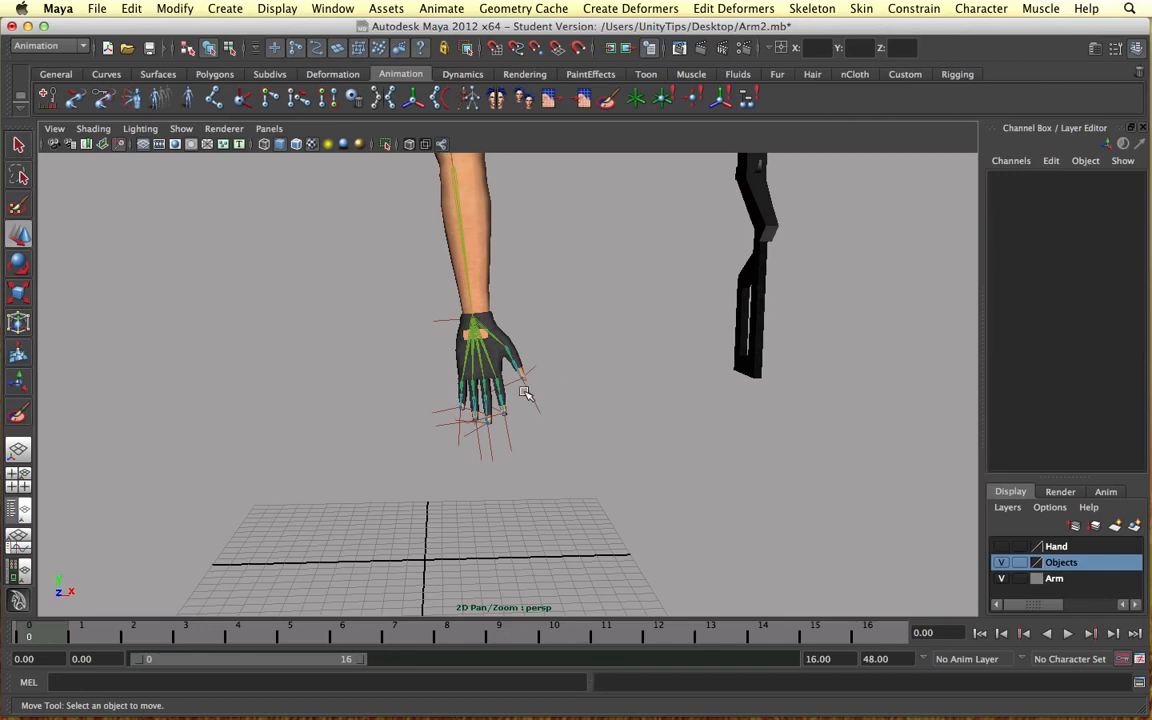
pyautogui.click(525, 390)
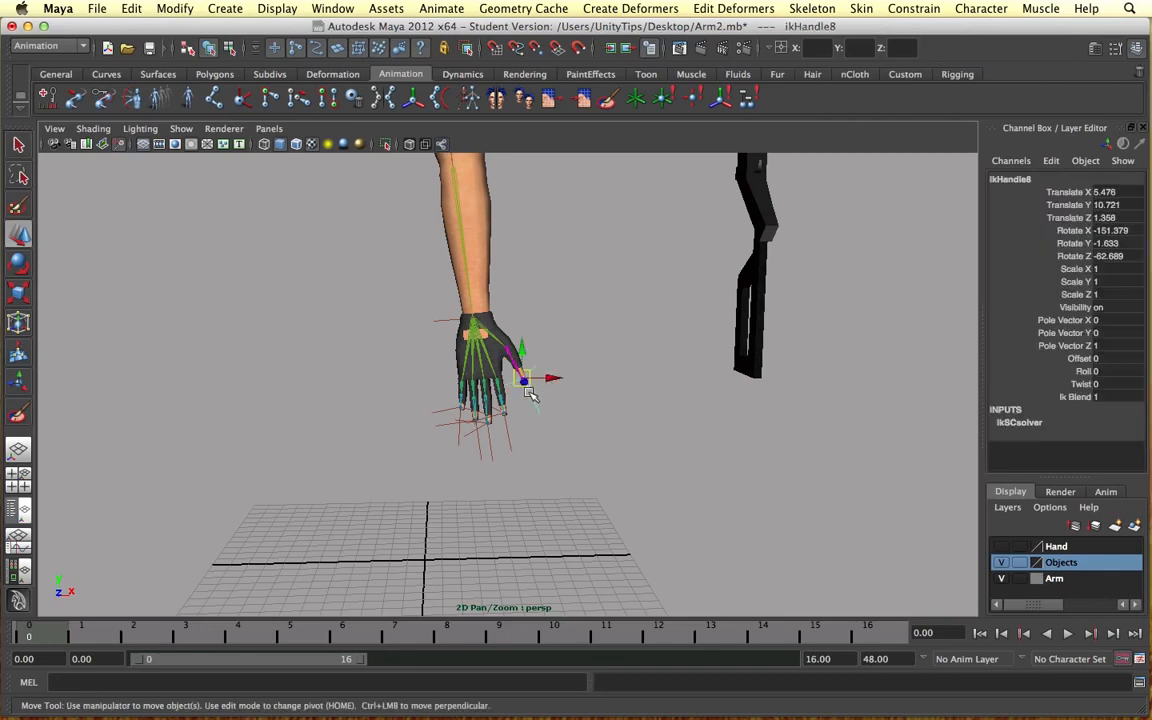
pyautogui.click(268, 11)
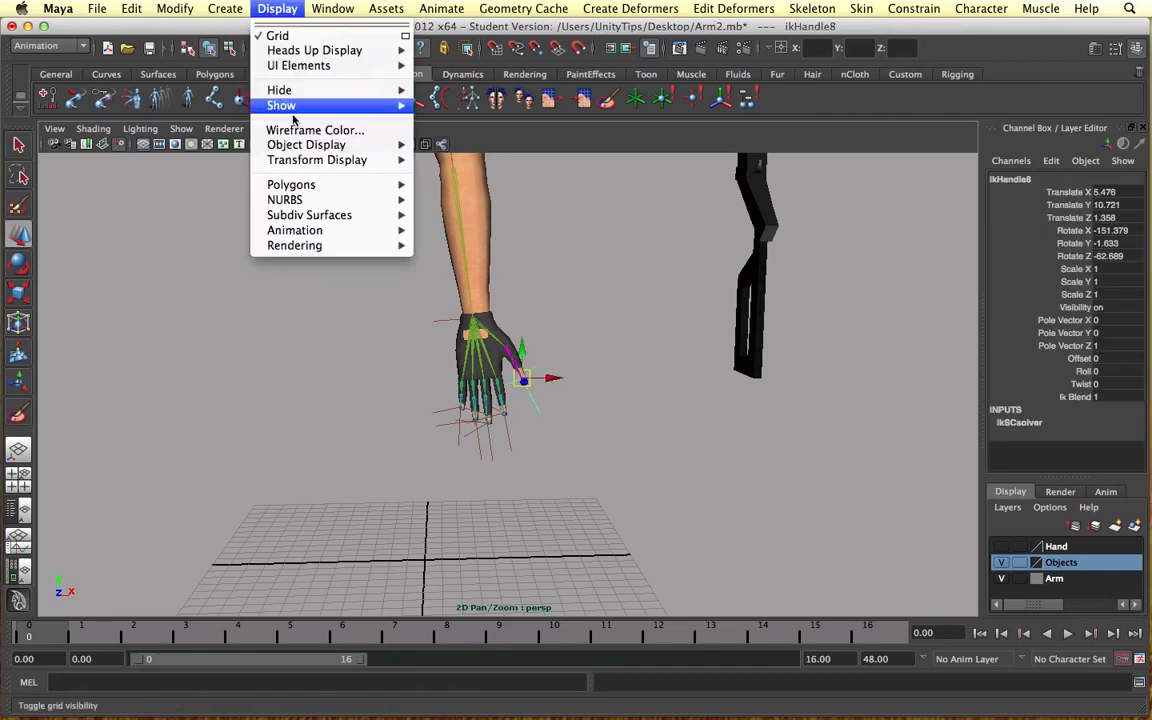
pyautogui.moveTo(385, 233)
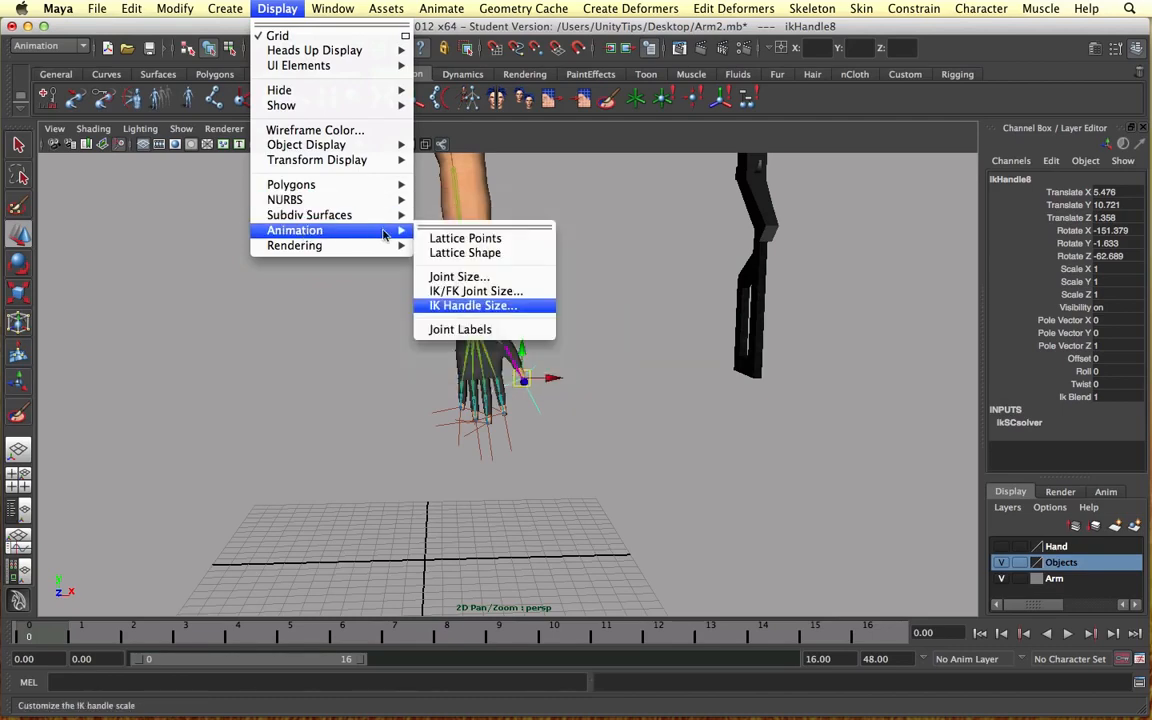
pyautogui.click(475, 306)
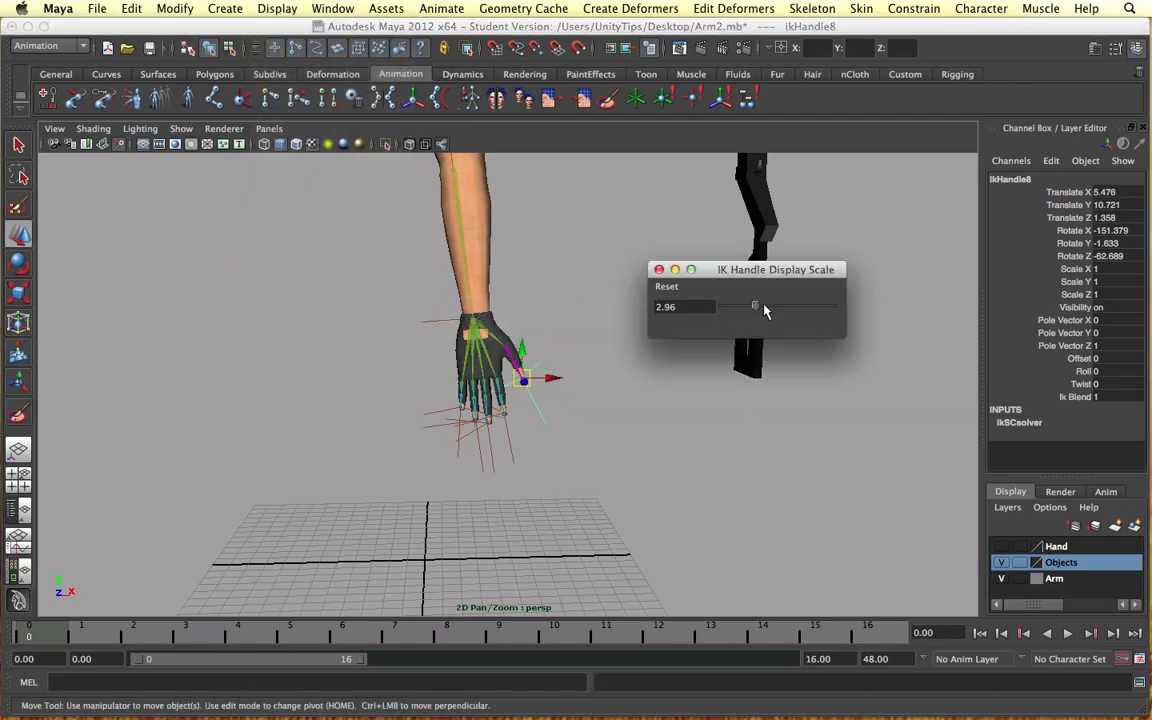
pyautogui.moveTo(764, 312); pyautogui.dragTo(753, 318)
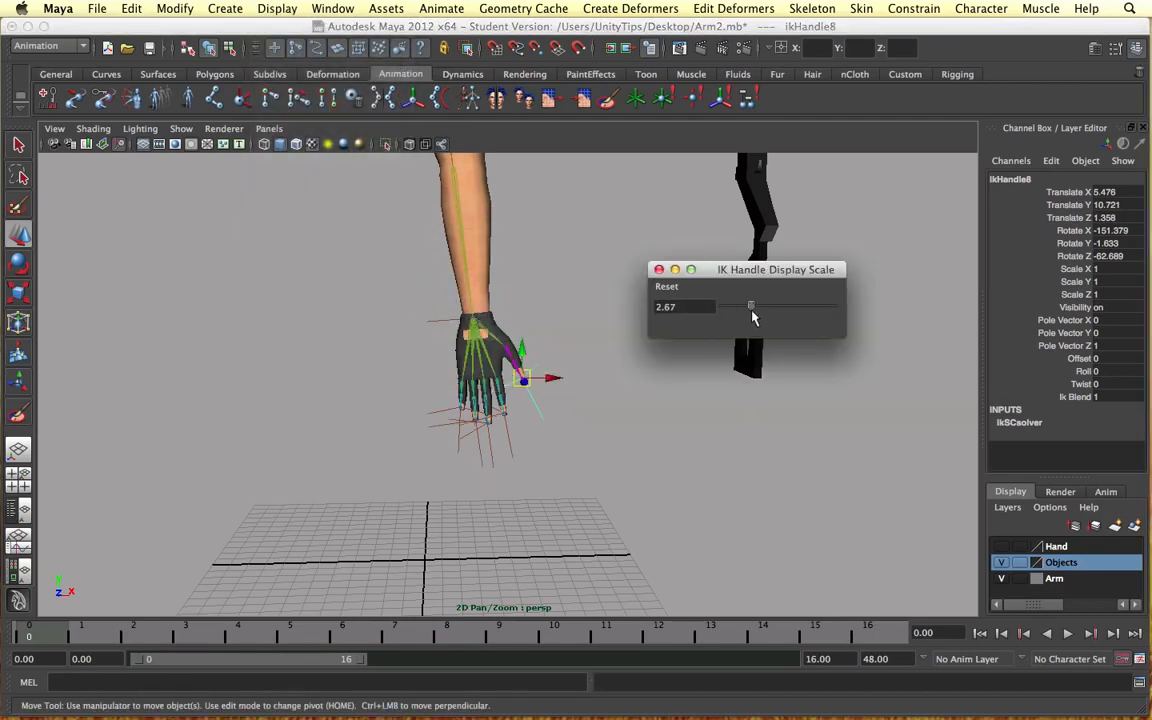
pyautogui.click(659, 270)
pyautogui.keyDown('alt'); pyautogui.moveTo(638, 275); pyautogui.dragTo(609, 275); pyautogui.keyUp('alt')
pyautogui.click(603, 348)
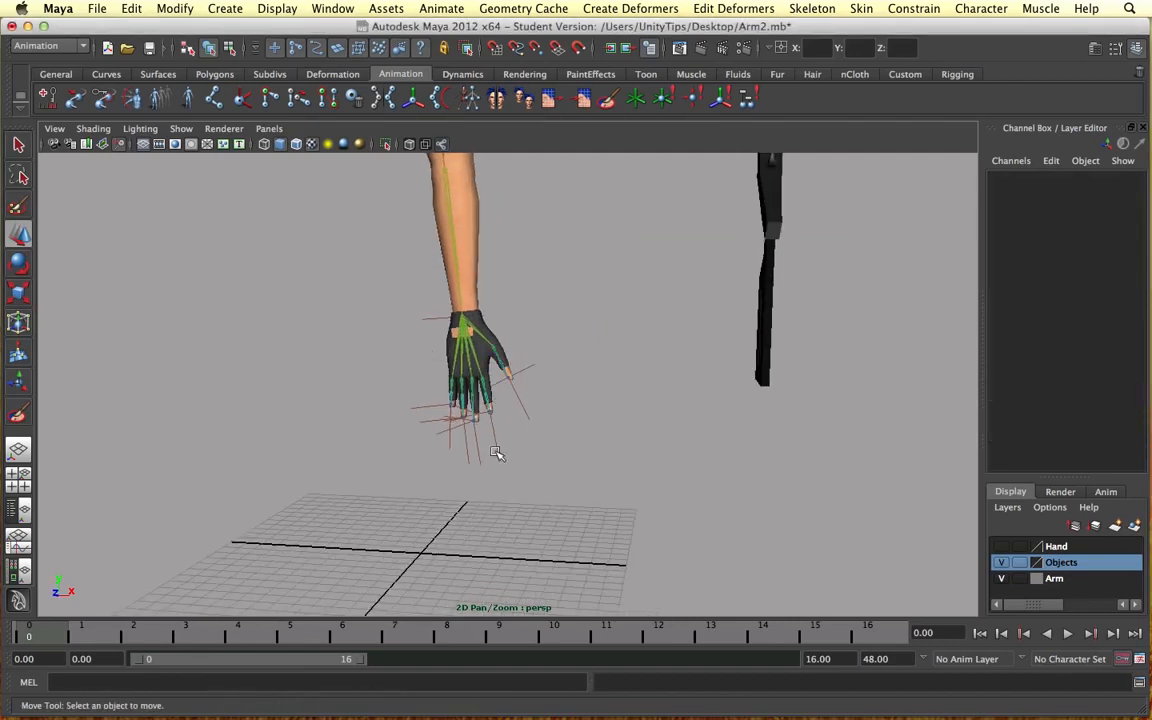
# Step: Shift the playback range to frames 19–35 and set a keyframe on the wrist IK handle at frame 24
pyautogui.keyDown('alt'); pyautogui.moveTo(497, 453); pyautogui.dragTo(580, 446); pyautogui.keyUp('alt')
pyautogui.click(461, 322)
pyautogui.scroll(-4, 582, 326)
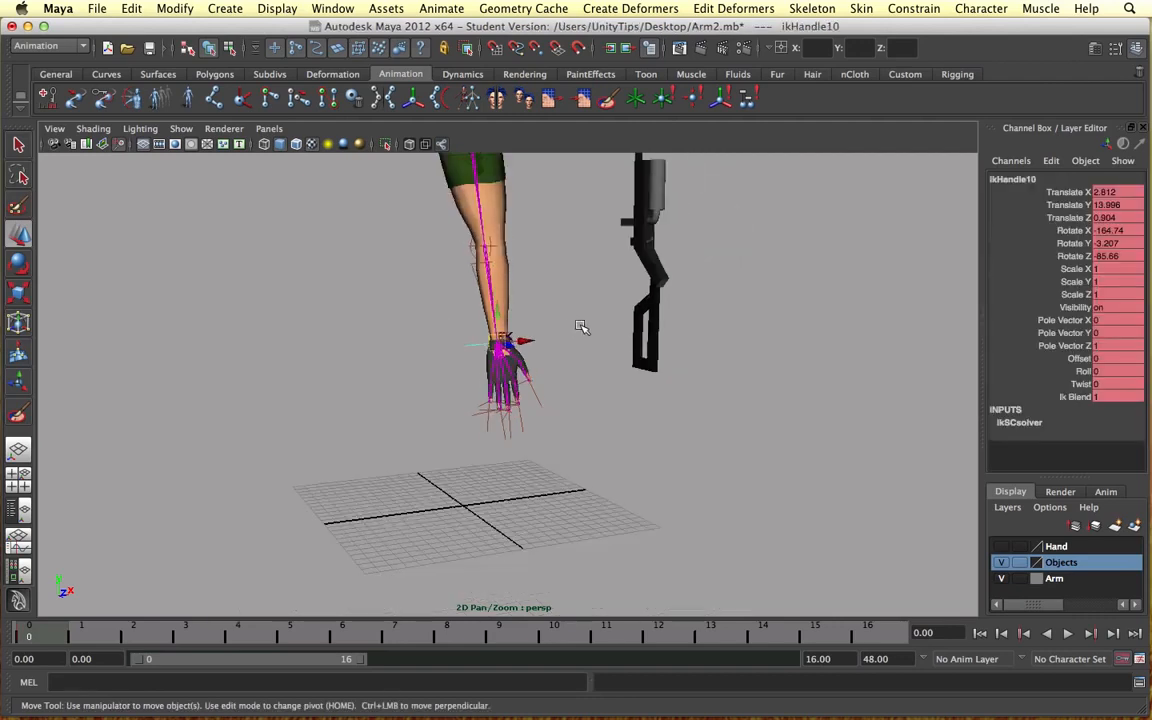
pyautogui.keyDown('alt'); pyautogui.moveTo(582, 326); pyautogui.dragTo(527, 327); pyautogui.keyUp('alt')
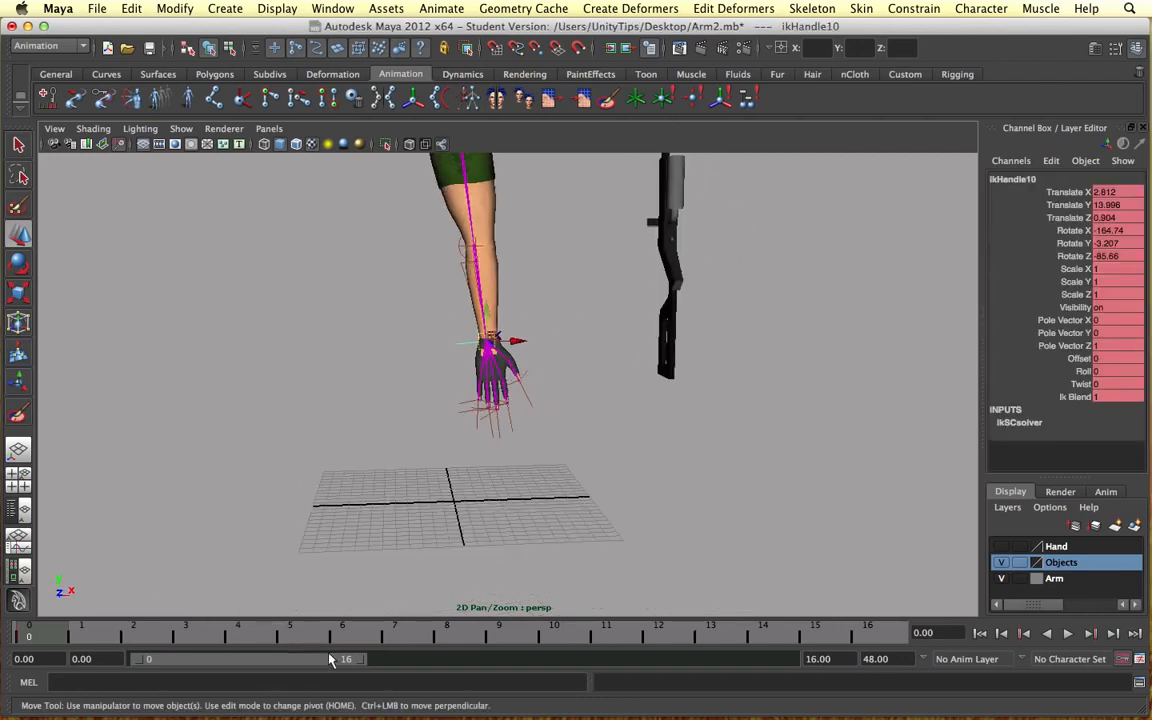
pyautogui.moveTo(330, 659); pyautogui.dragTo(588, 657)
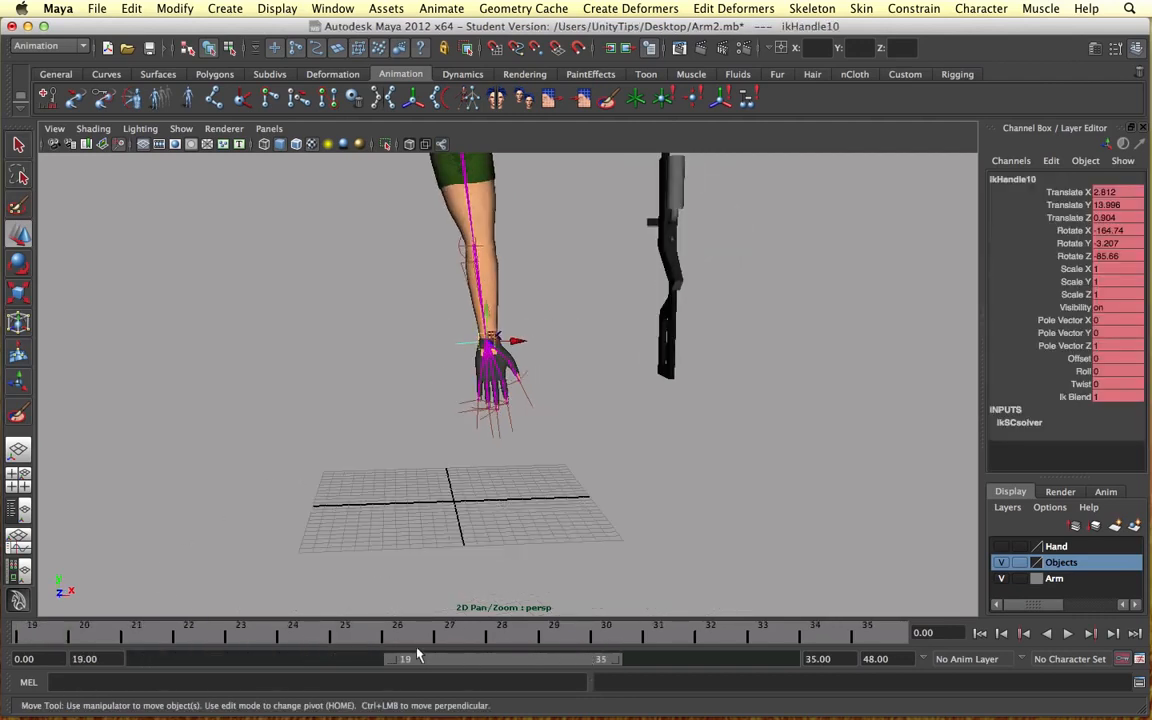
pyautogui.click(293, 636)
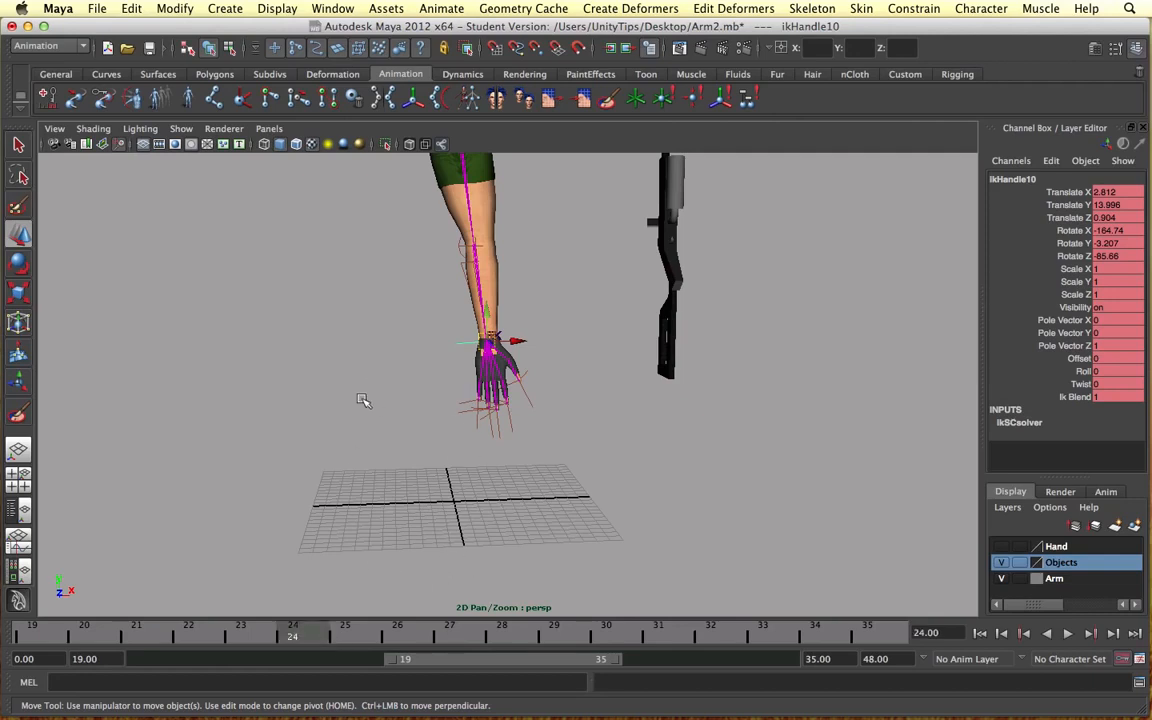
pyautogui.click(47, 97)
# Step: Move the wrist IK handle at frame 24 to about X 15.5, Y 23.5, Z -1.1 so the hand reaches the gun
pyautogui.moveTo(479, 341)
pyautogui.mouseDown()
pyautogui.moveTo(548, 329)
pyautogui.moveTo(571, 265)
pyautogui.moveTo(590, 255)
pyautogui.moveTo(717, 266)
pyautogui.moveTo(540, 303)
pyautogui.moveTo(490, 328)
pyautogui.mouseUp()
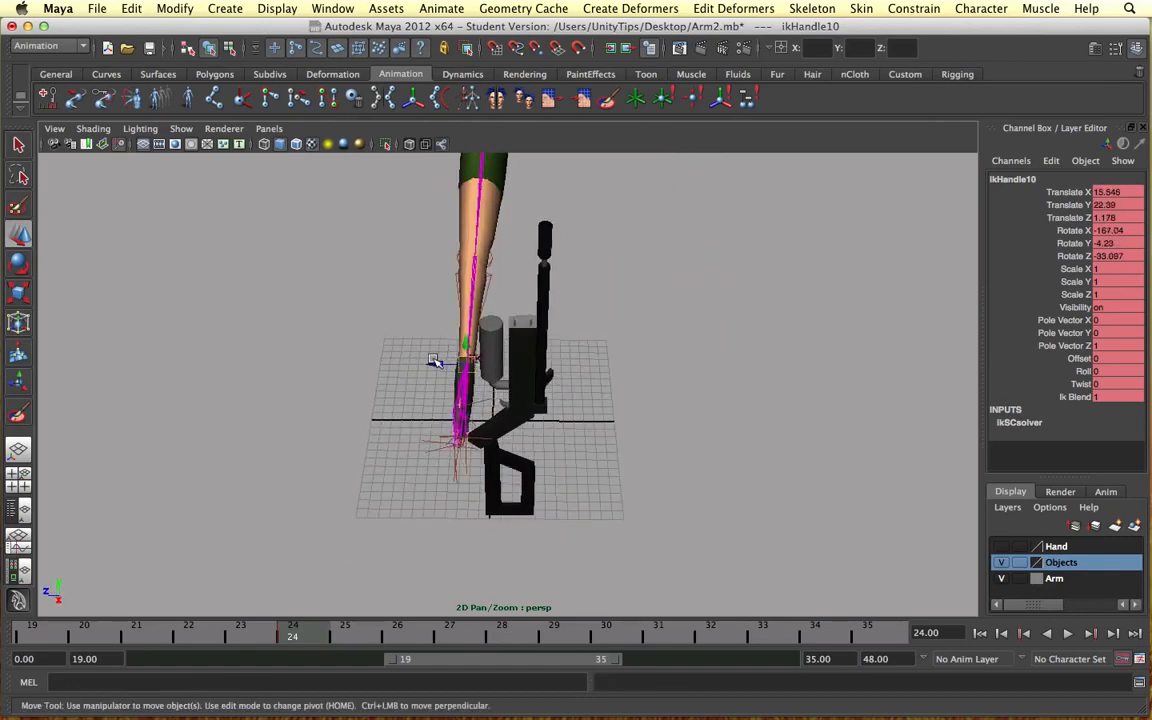
pyautogui.moveTo(433, 361); pyautogui.dragTo(606, 338)
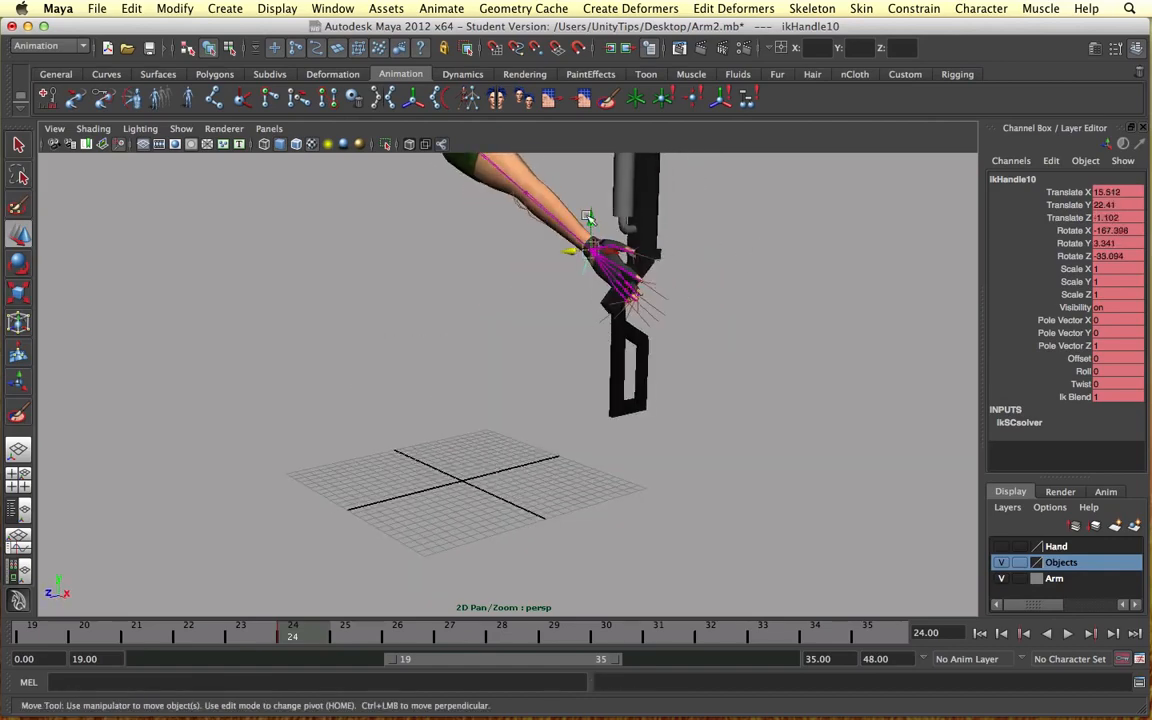
pyautogui.moveTo(588, 218); pyautogui.dragTo(594, 200)
pyautogui.keyDown('alt'); pyautogui.moveTo(473, 279); pyautogui.dragTo(548, 306); pyautogui.keyUp('alt')
pyautogui.scroll(-5, 556, 303)
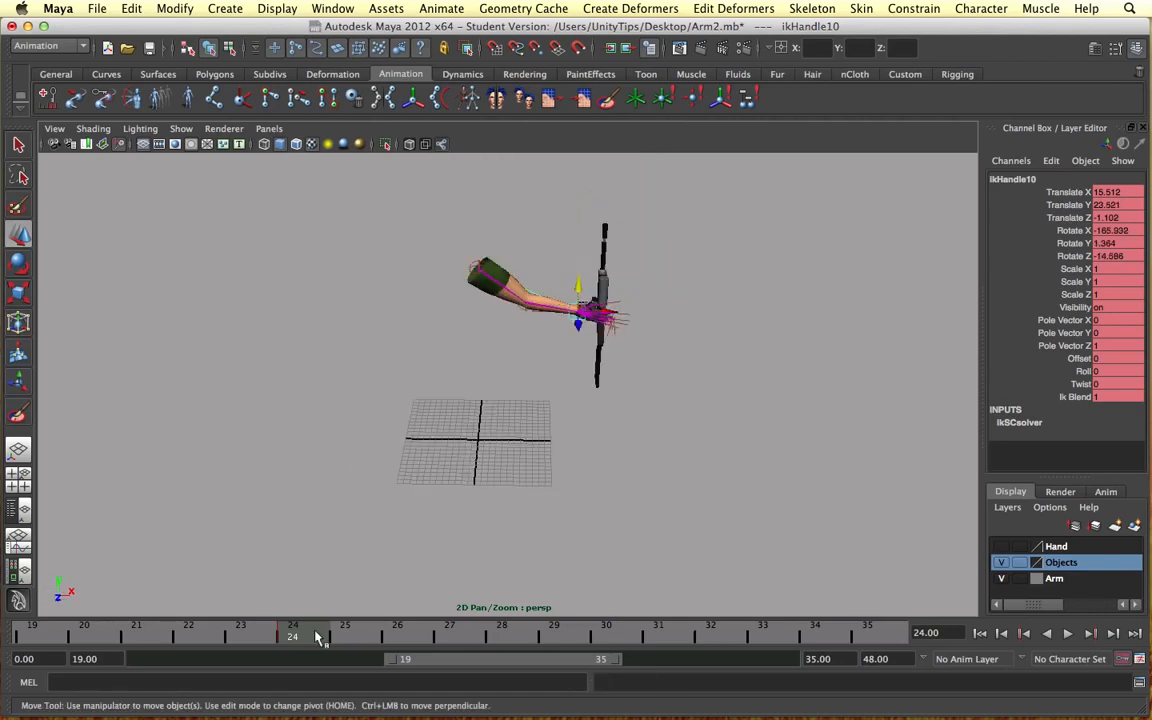
# Step: Shift the playback range to frames 32–48 and set a keyframe on the wrist IK handle at frame 48
pyautogui.moveTo(287, 638)
pyautogui.mouseDown()
pyautogui.moveTo(50, 636)
pyautogui.moveTo(274, 628)
pyautogui.mouseUp()
pyautogui.moveTo(520, 661); pyautogui.dragTo(712, 660)
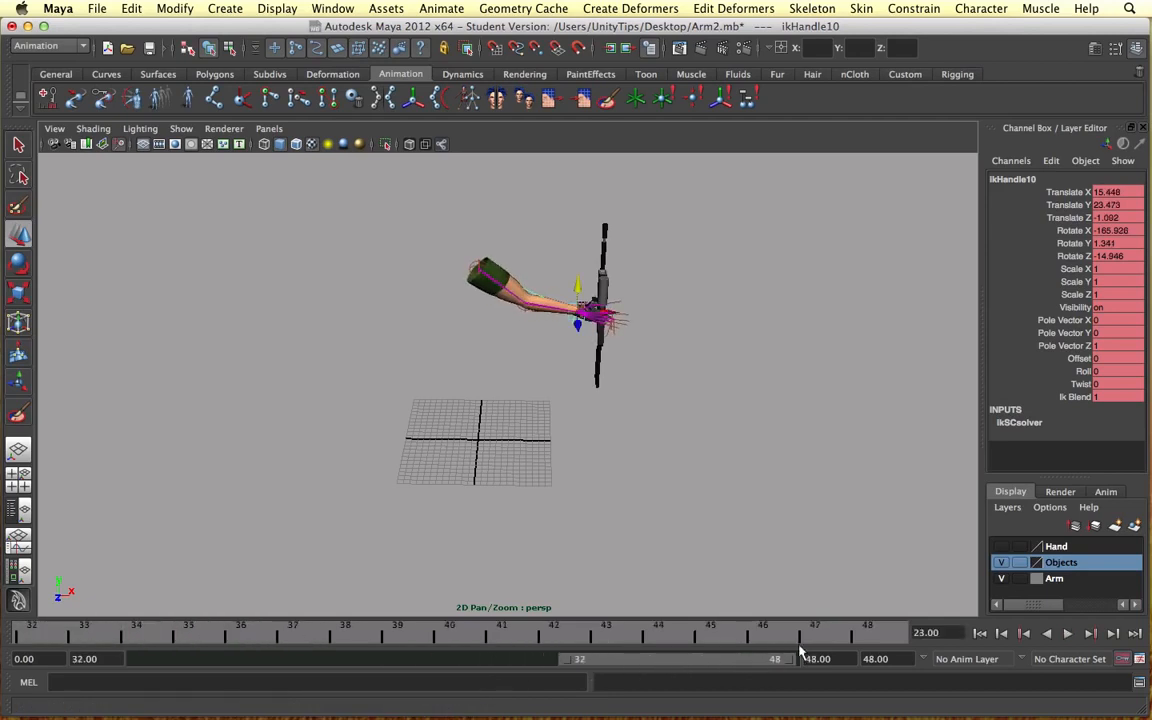
pyautogui.click(872, 629)
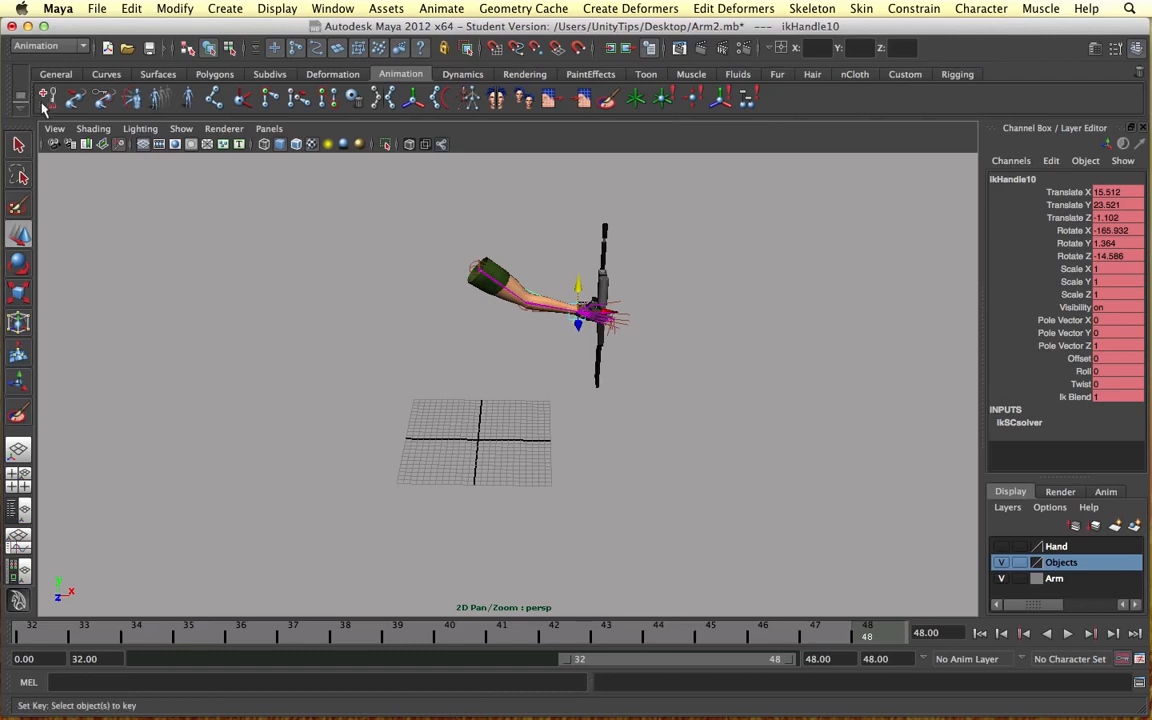
pyautogui.click(46, 97)
# Step: Pull the wrist IK handle back from the gun at frame 48 so the arm is lowered with a bent elbow
pyautogui.moveTo(578, 316); pyautogui.dragTo(493, 378)
pyautogui.keyDown('alt'); pyautogui.moveTo(595, 360); pyautogui.dragTo(486, 358); pyautogui.keyUp('alt')
pyautogui.press('e')
pyautogui.click(419, 375)
pyautogui.keyDown('alt'); pyautogui.moveTo(419, 376); pyautogui.dragTo(574, 395); pyautogui.keyUp('alt')
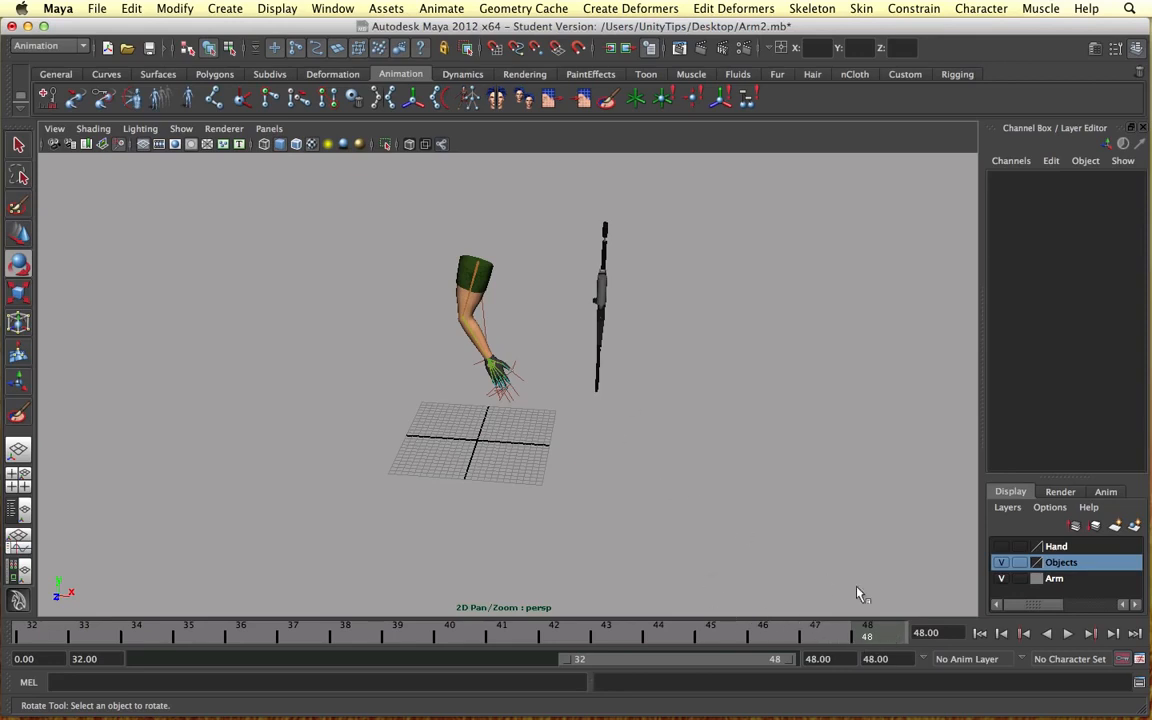
# Step: Extend the playback range to frames 0–48 and play the arm animation from frame 0
pyautogui.moveTo(777, 656)
pyautogui.mouseDown()
pyautogui.moveTo(744, 657)
pyautogui.moveTo(791, 655)
pyautogui.mouseUp()
pyautogui.moveTo(569, 667); pyautogui.dragTo(120, 663)
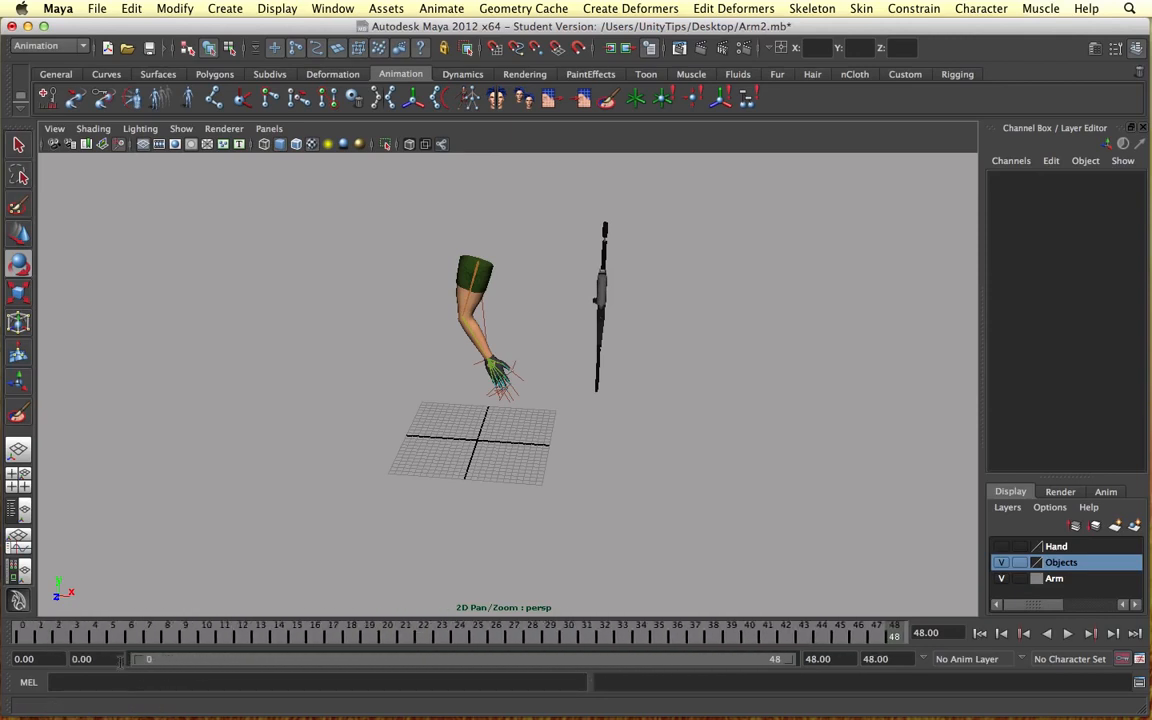
pyautogui.click(18, 634)
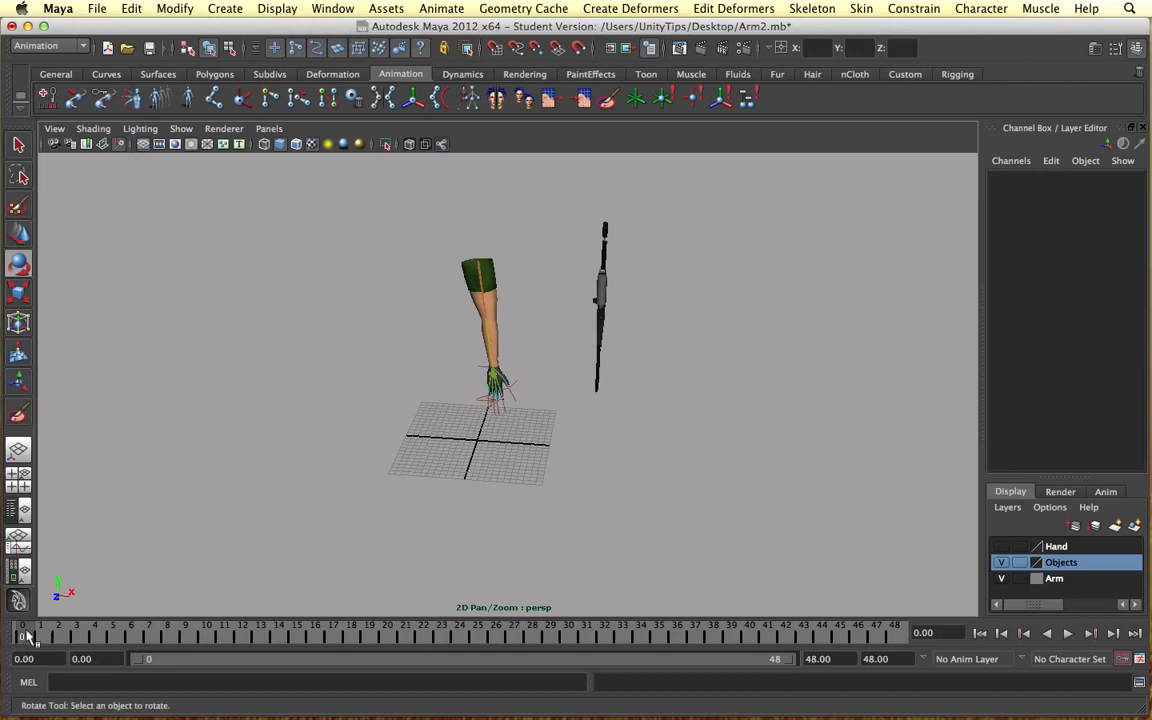
pyautogui.click(1068, 633)
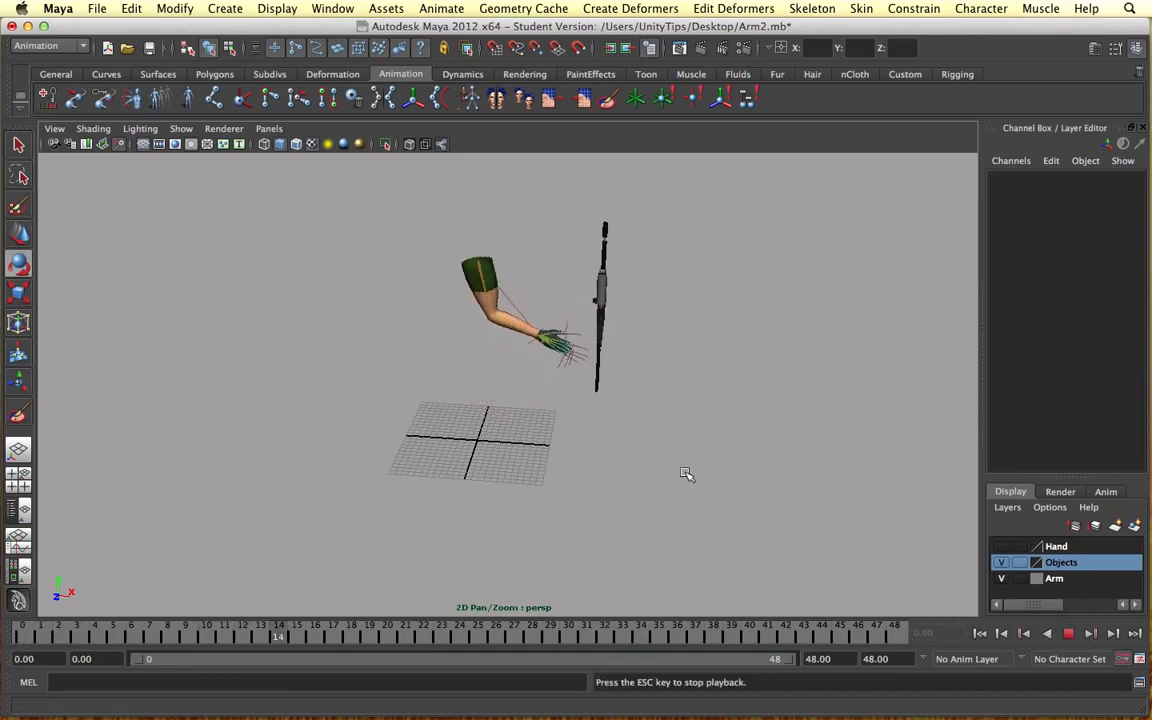
pyautogui.click(1068, 633)
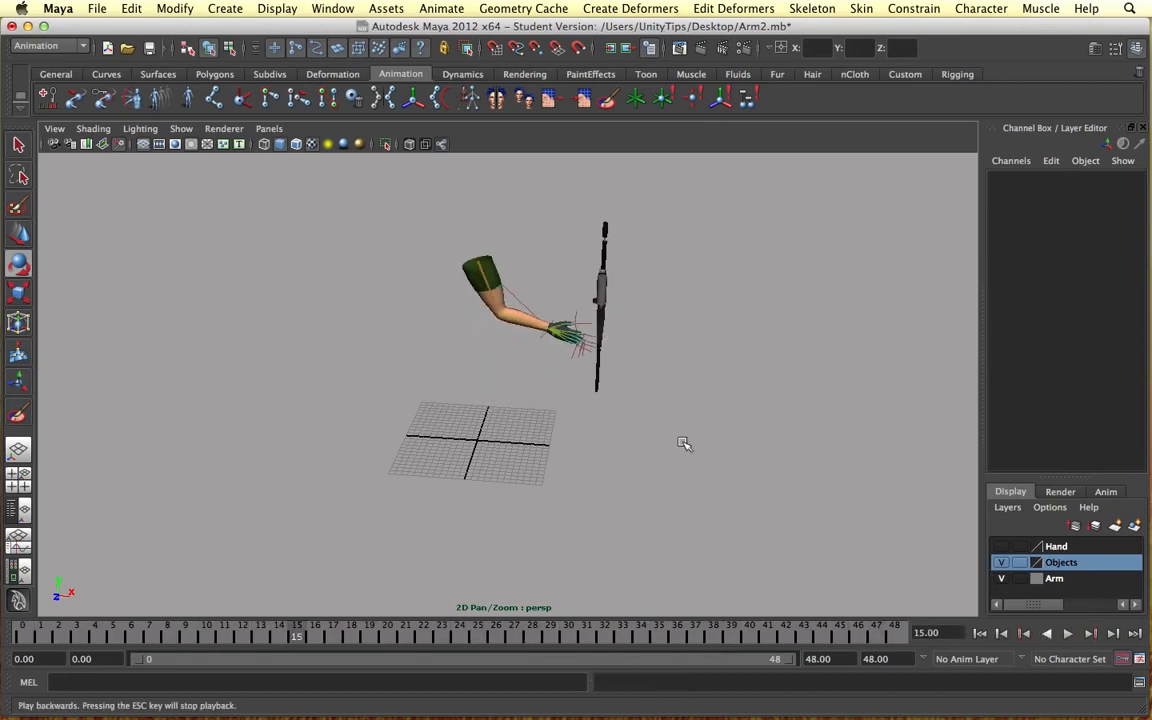
# Step: Parent the gun to the wrist IK handle at frame 15
pyautogui.keyDown('alt'); pyautogui.moveTo(683, 443); pyautogui.dragTo(1010, 618, button='right'); pyautogui.keyUp('alt')
pyautogui.scroll(-4, 683, 281)
pyautogui.keyDown('alt'); pyautogui.moveTo(683, 281); pyautogui.dragTo(658, 347, button='middle'); pyautogui.keyUp('alt')
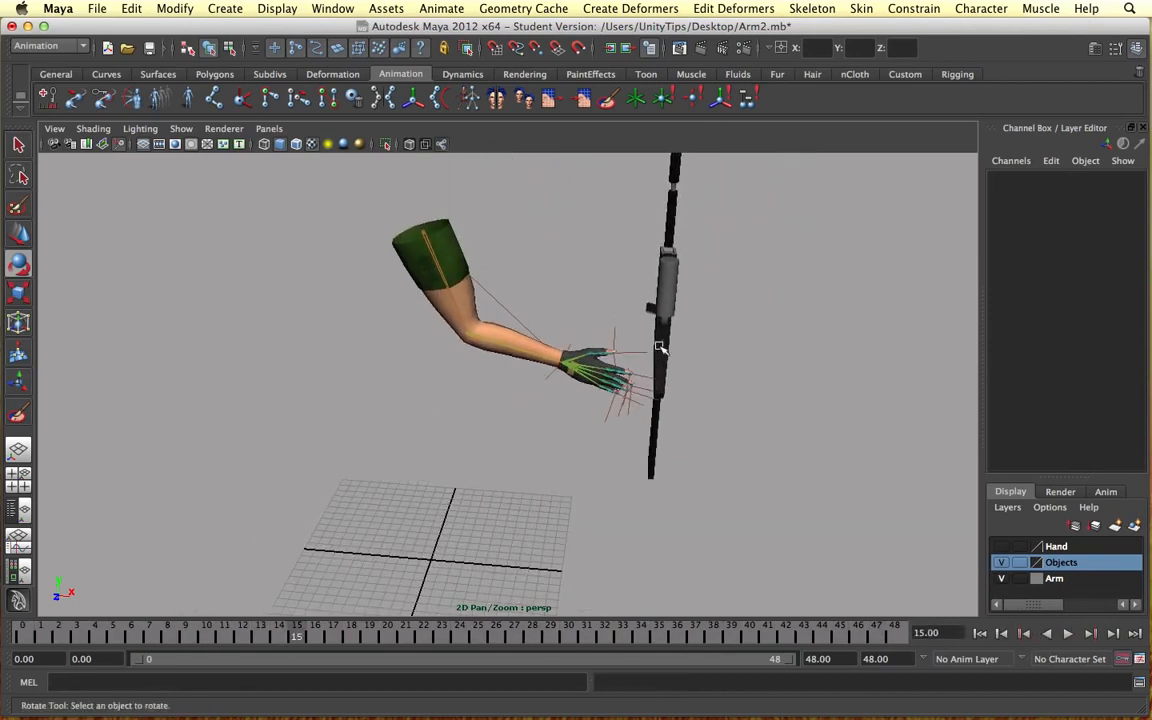
pyautogui.click(677, 287)
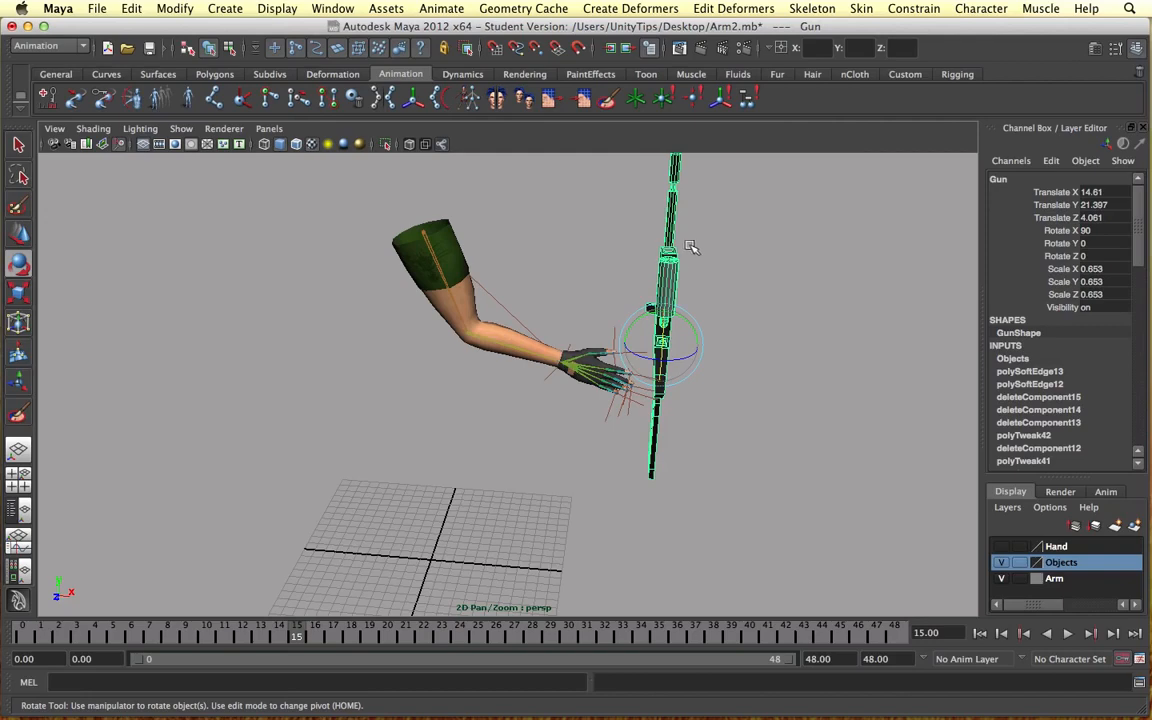
pyautogui.scroll(5, 690, 247)
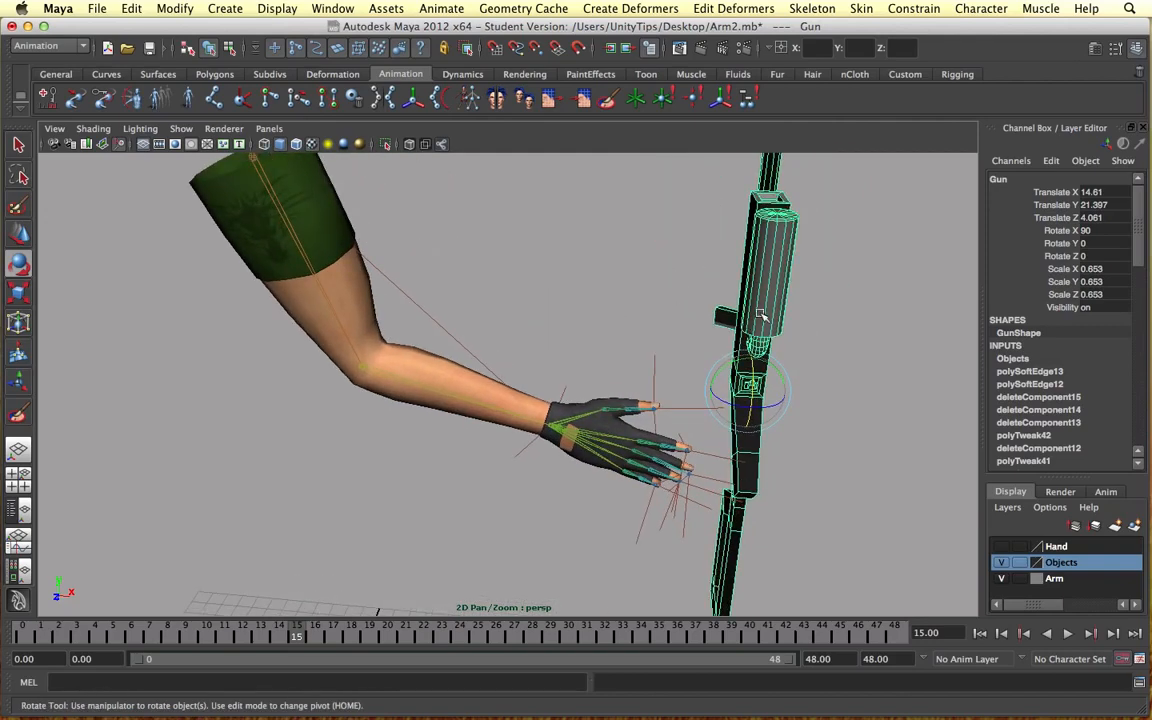
pyautogui.click(563, 393)
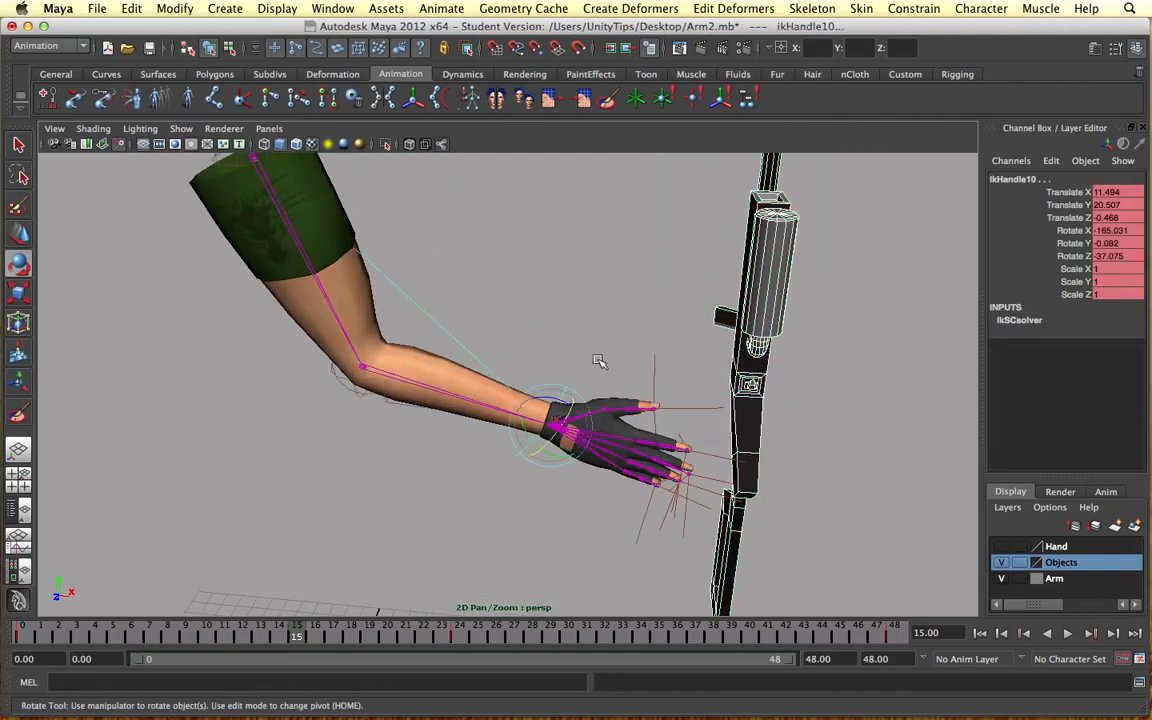
pyautogui.press('Up')
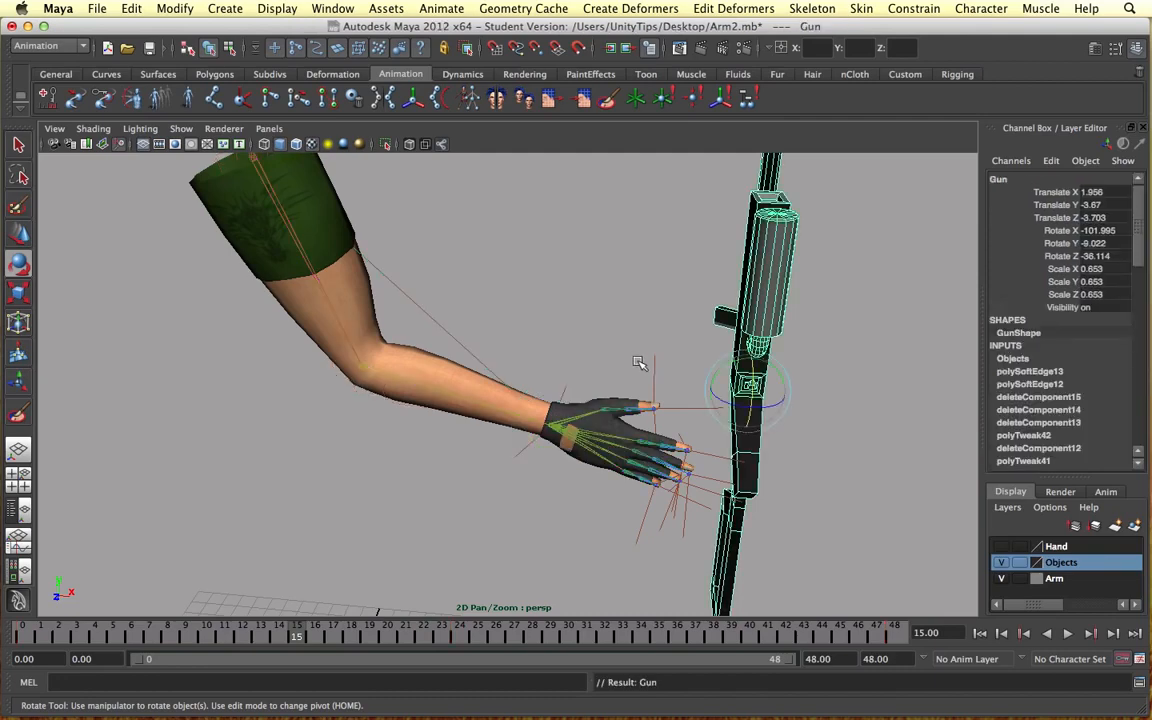
# Step: Play the animation from frame 0 to check how the parented gun moves with the hand, and stop playback
pyautogui.click(22, 638)
pyautogui.scroll(-6, 648, 507)
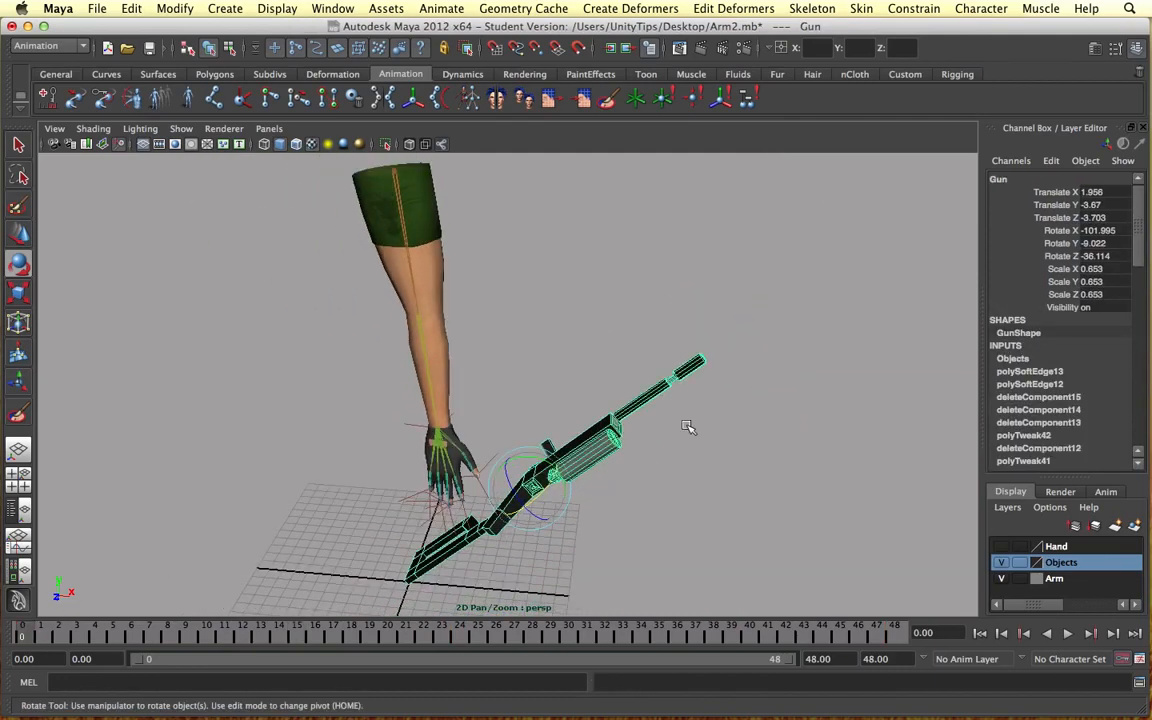
pyautogui.click(1091, 634)
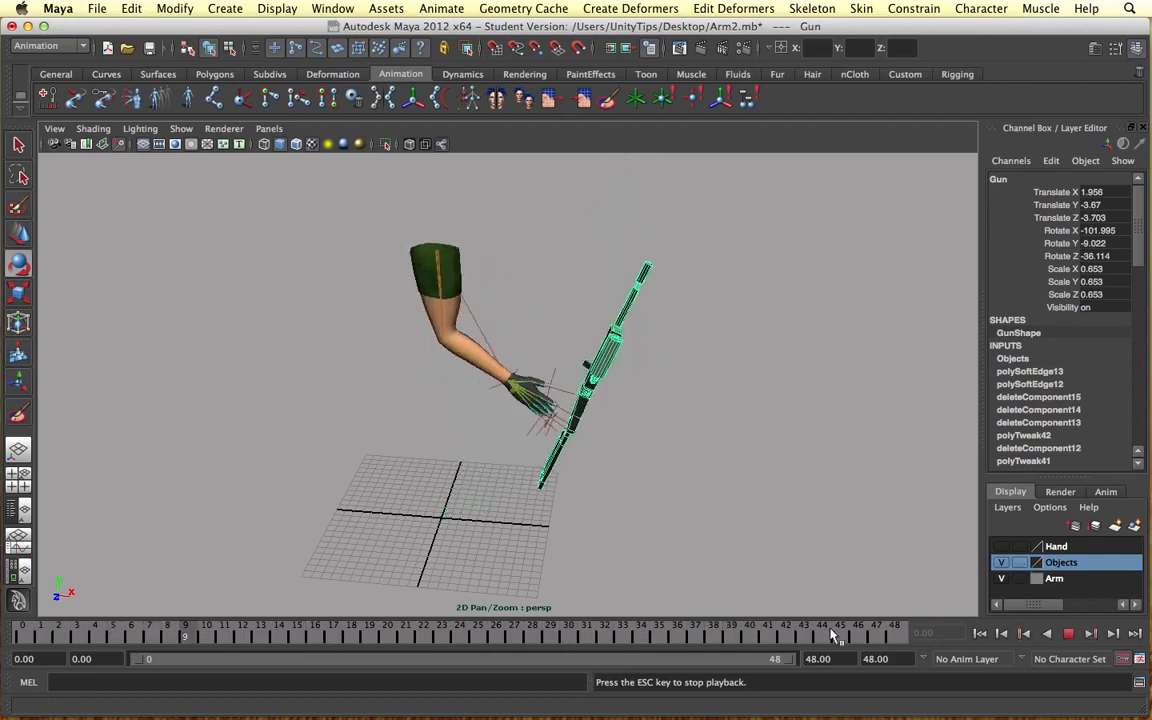
pyautogui.click(1066, 634)
# Step: Undo the parenting of the gun to the wrist IK handle
pyautogui.press('e')
pyautogui.press('z')
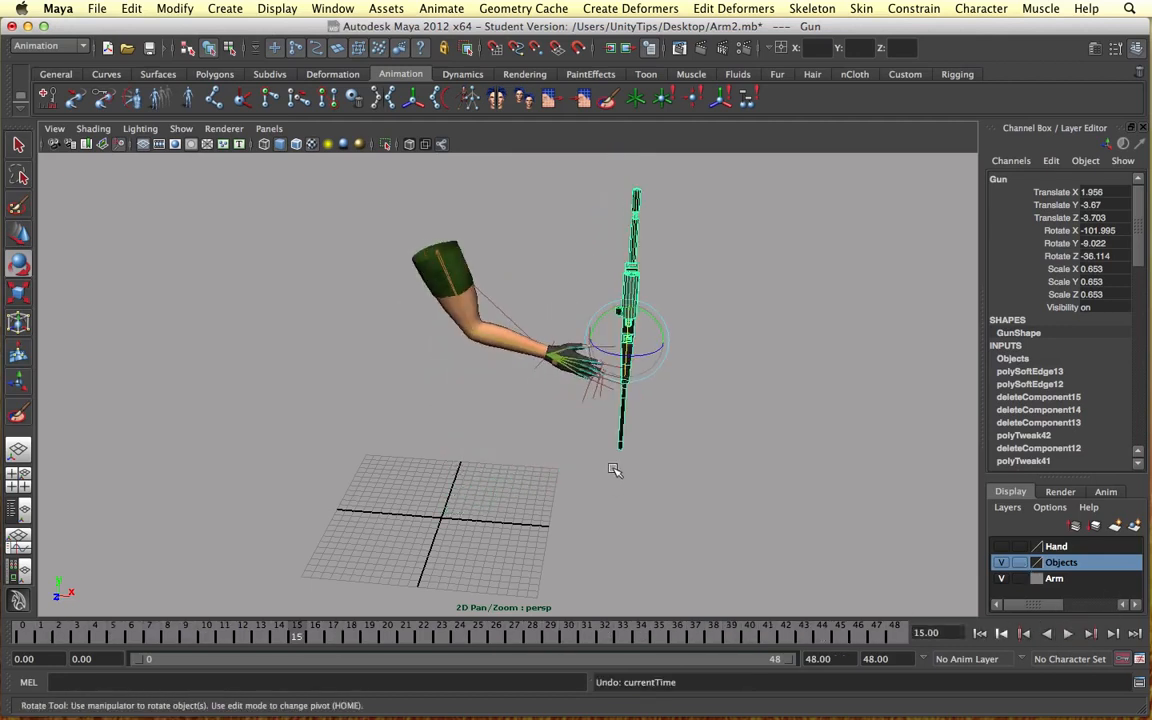
pyautogui.press('z')
pyautogui.press('w')
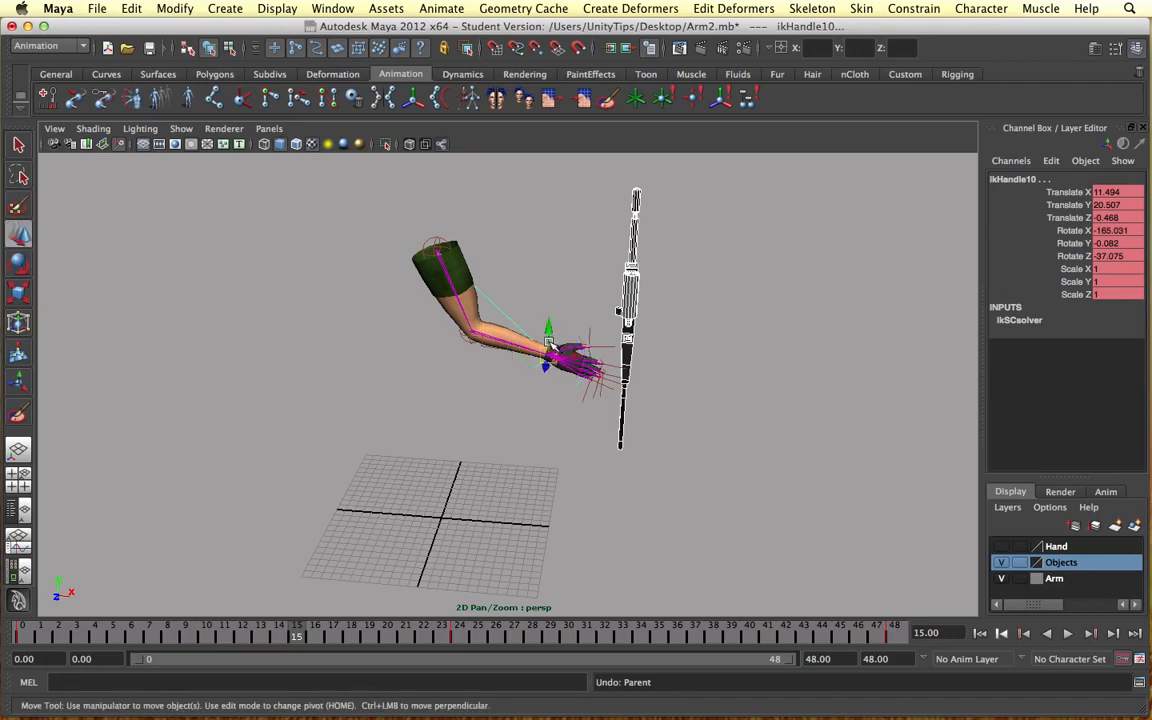
pyautogui.moveTo(549, 342); pyautogui.dragTo(488, 346)
pyautogui.press('z')
pyautogui.press('z')
pyautogui.press('z')
pyautogui.click(547, 361)
pyautogui.press('z')
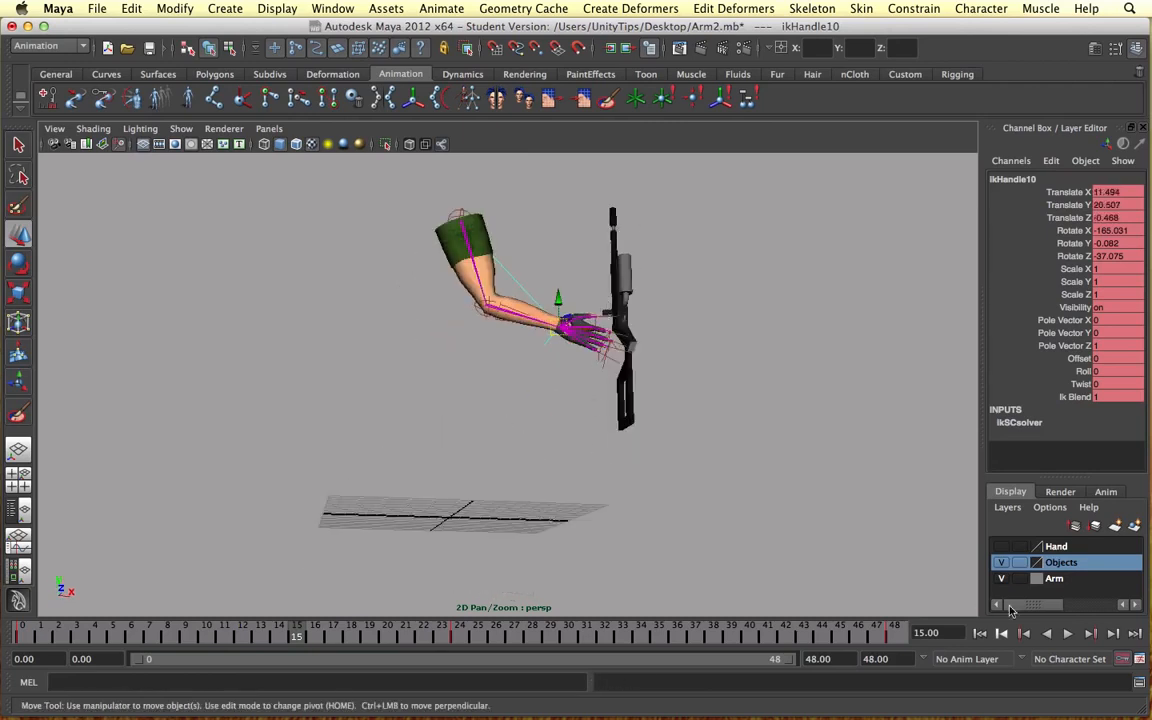
# Step: Play and stop the arm animation with the gun detached, and return to frame 0
pyautogui.click(1067, 633)
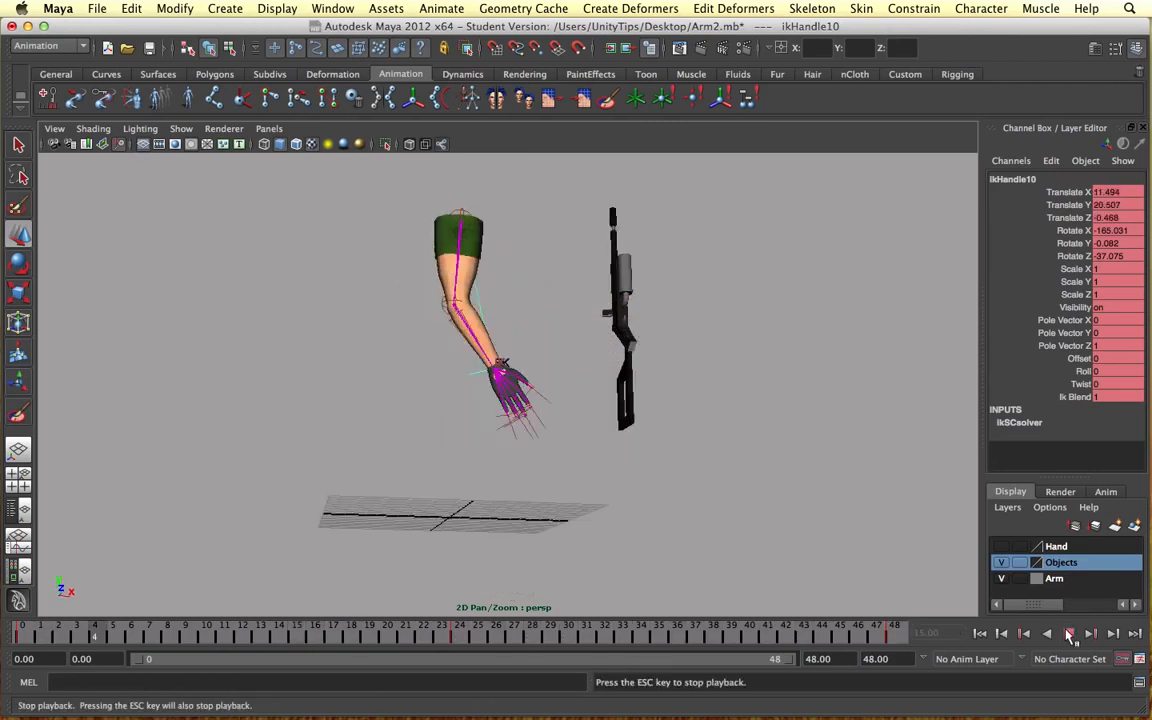
pyautogui.click(1069, 634)
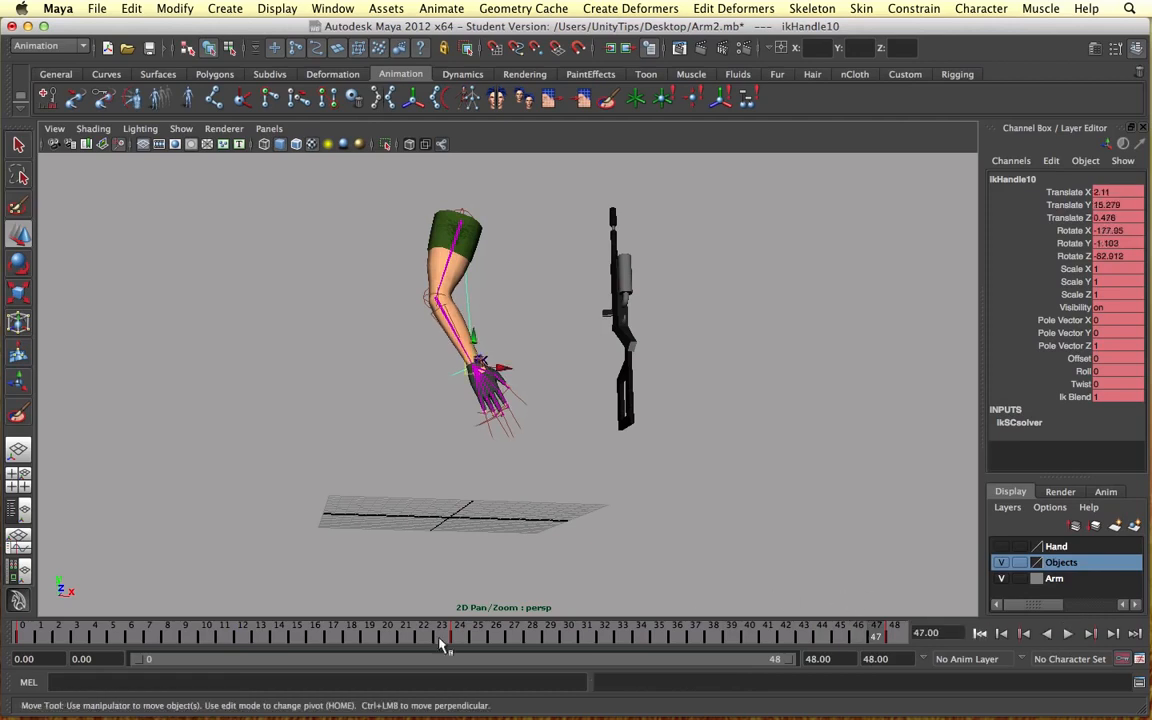
pyautogui.click(22, 633)
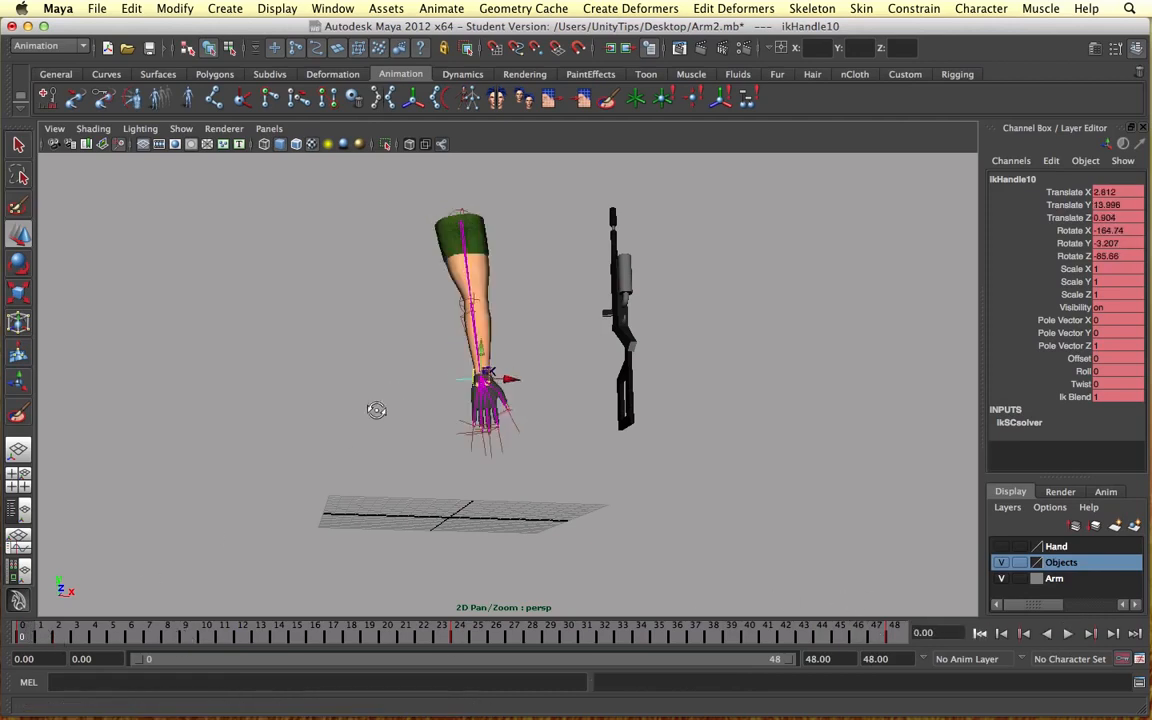
# Step: Select the shoulder root joint together with the arm mesh and start exporting the selection
pyautogui.keyDown('alt'); pyautogui.moveTo(373, 406); pyautogui.dragTo(432, 275); pyautogui.keyUp('alt')
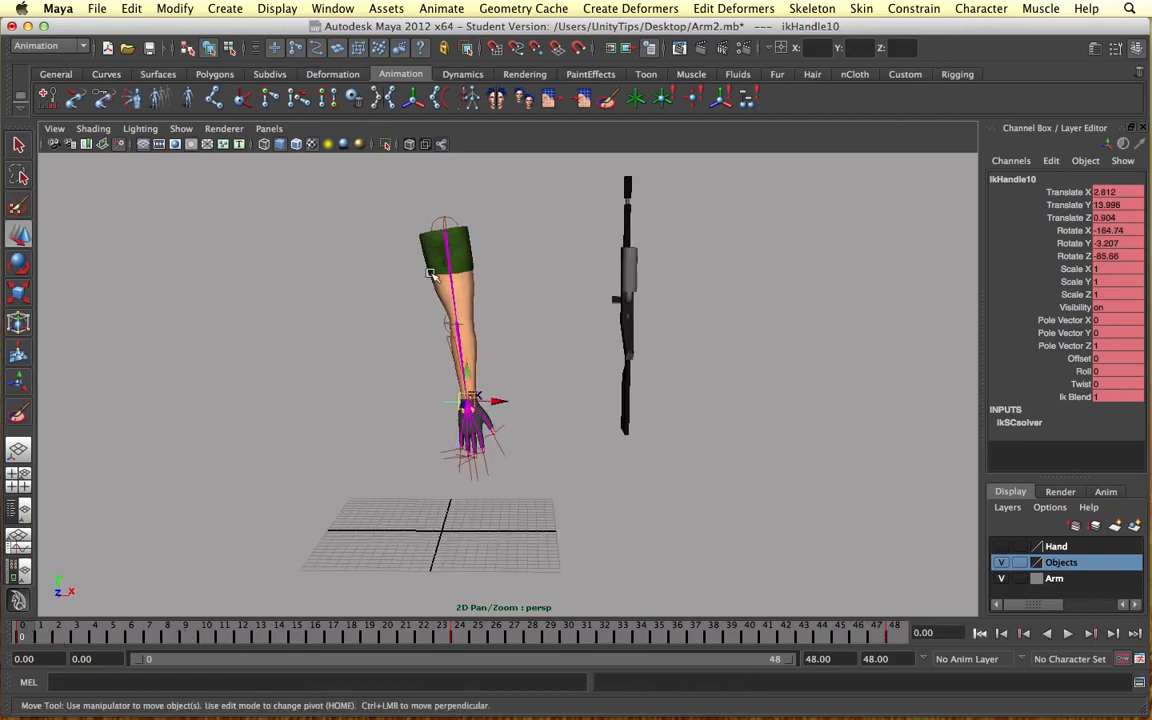
pyautogui.click(448, 230)
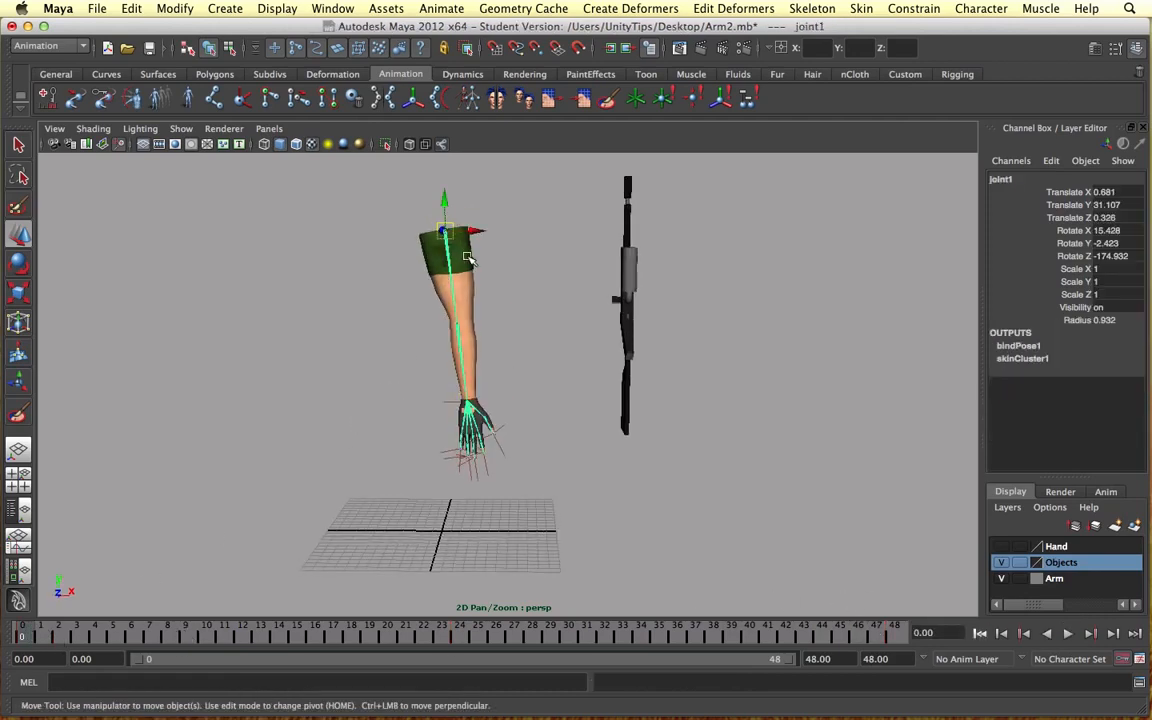
pyautogui.click(470, 258)
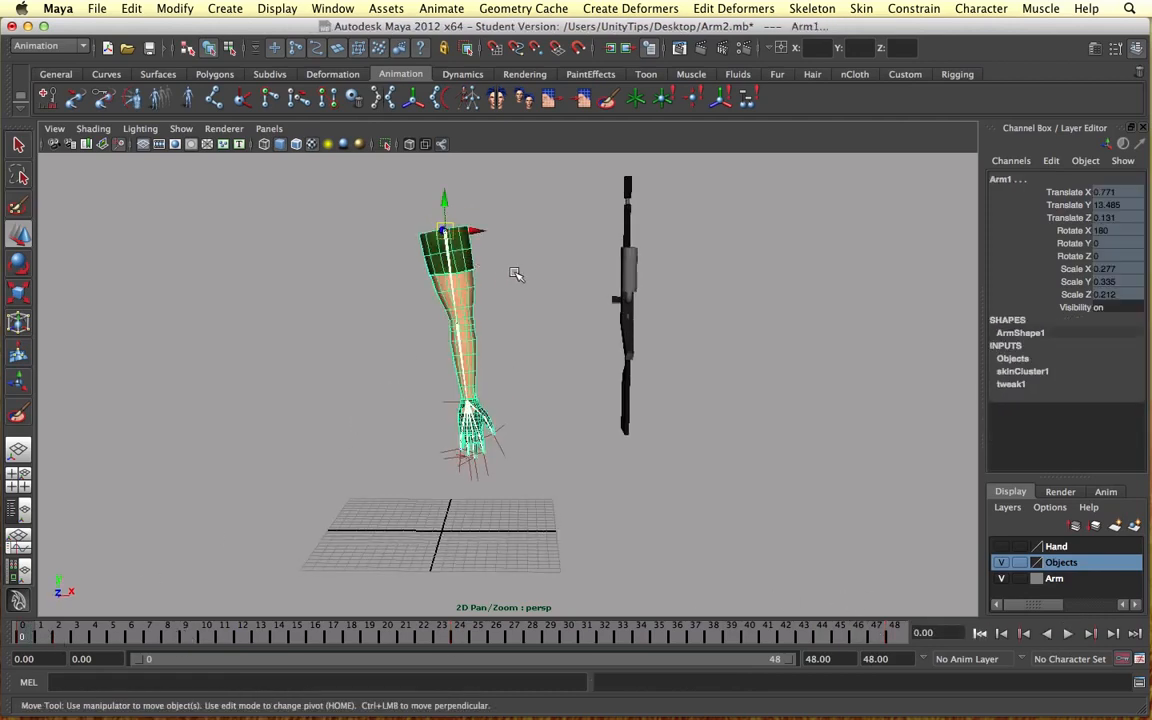
pyautogui.click(95, 8)
pyautogui.click(241, 197)
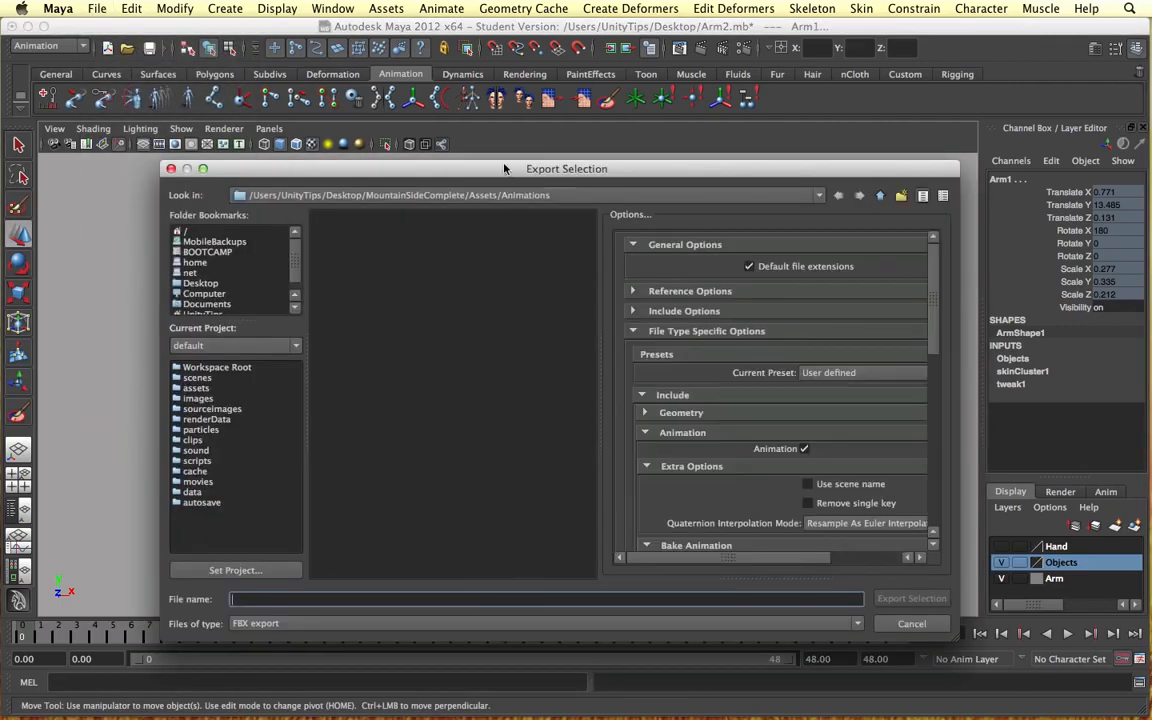
pyautogui.moveTo(510, 178); pyautogui.dragTo(620, 450)
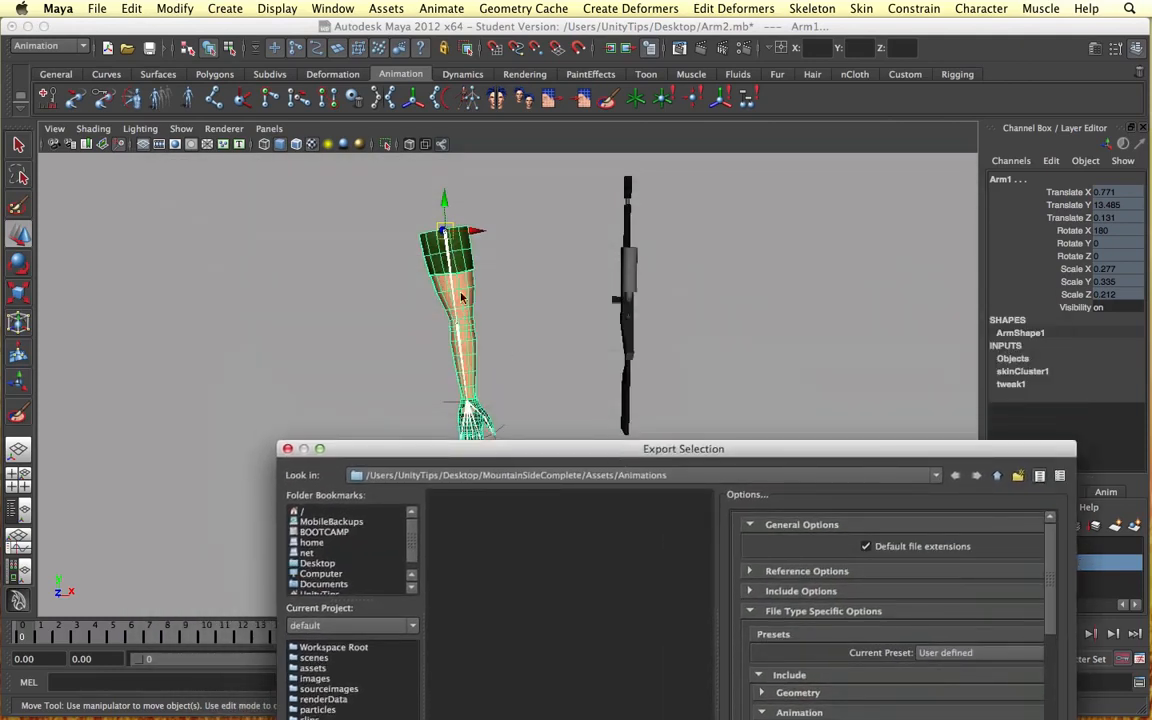
pyautogui.moveTo(480, 449); pyautogui.dragTo(390, 176)
# Step: Set the export folder to Desktop/MountainSideComplete/Assets/Animations and name the FBX file ArmGrab
pyautogui.click(248, 290)
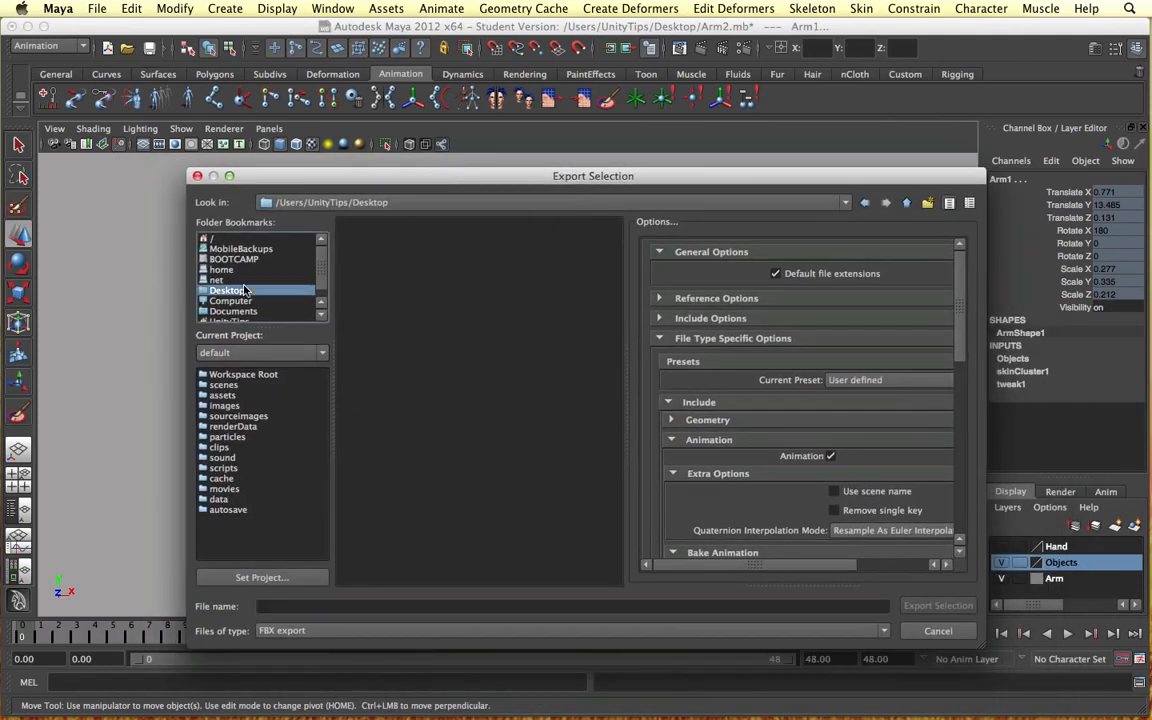
pyautogui.doubleClick(398, 366)
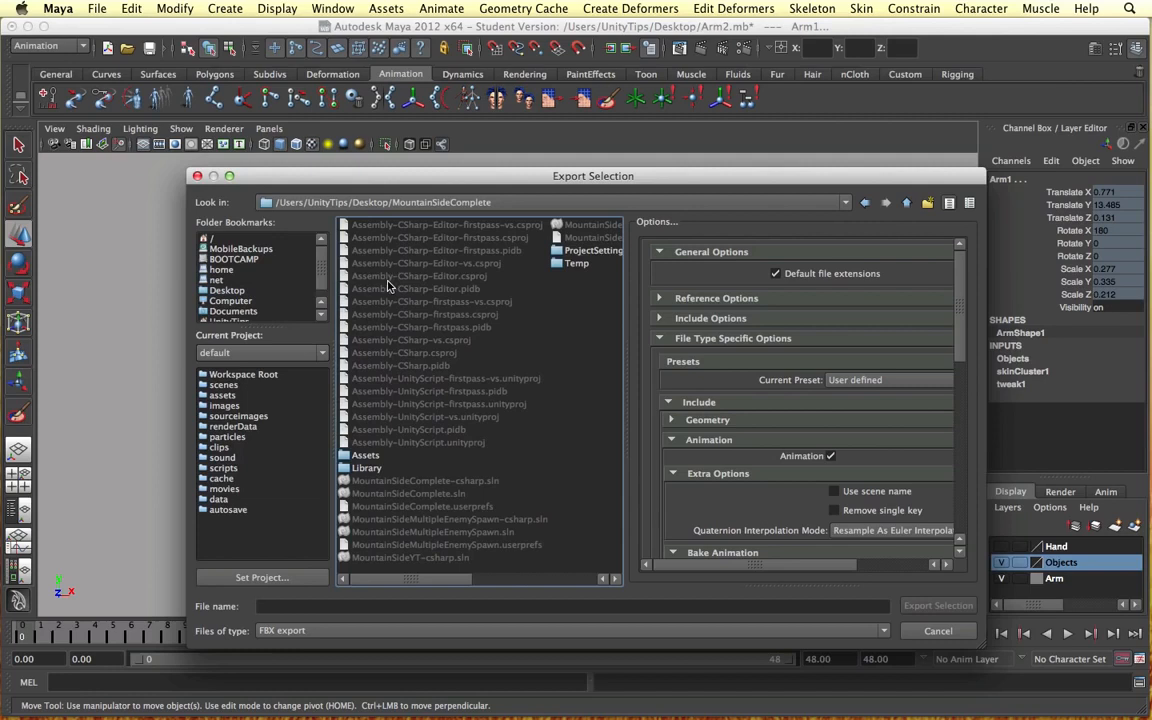
pyautogui.doubleClick(364, 456)
pyautogui.doubleClick(375, 225)
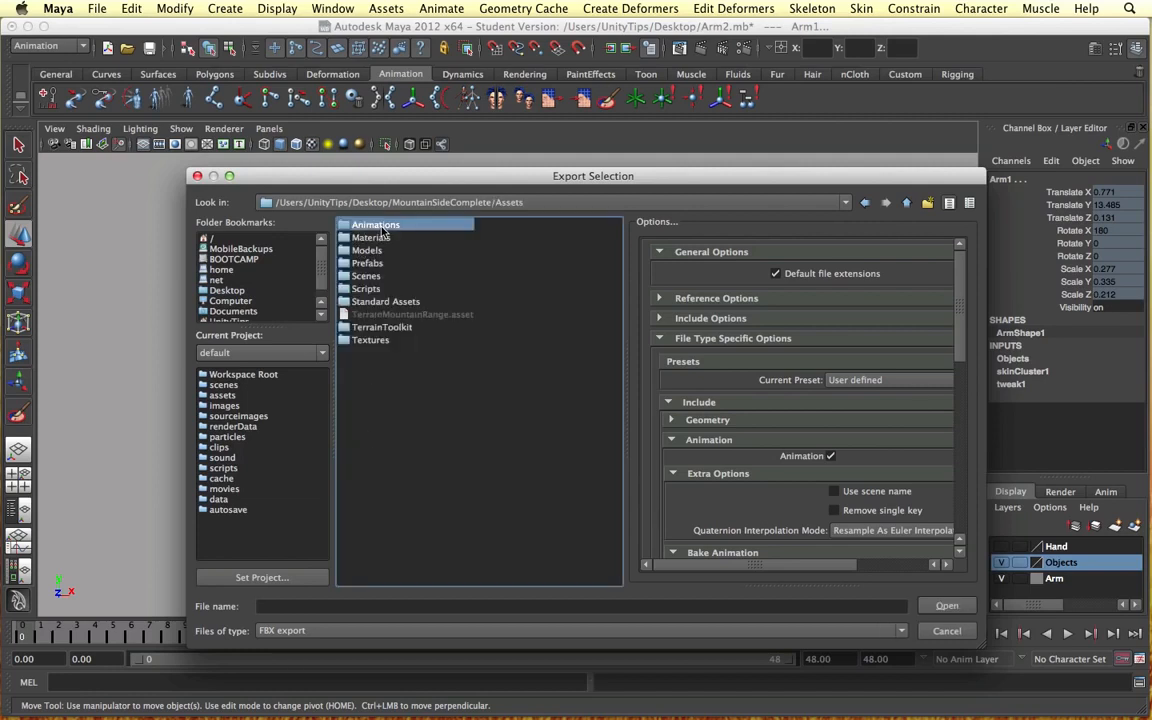
pyautogui.click(378, 604)
pyautogui.write('ArmGrab')
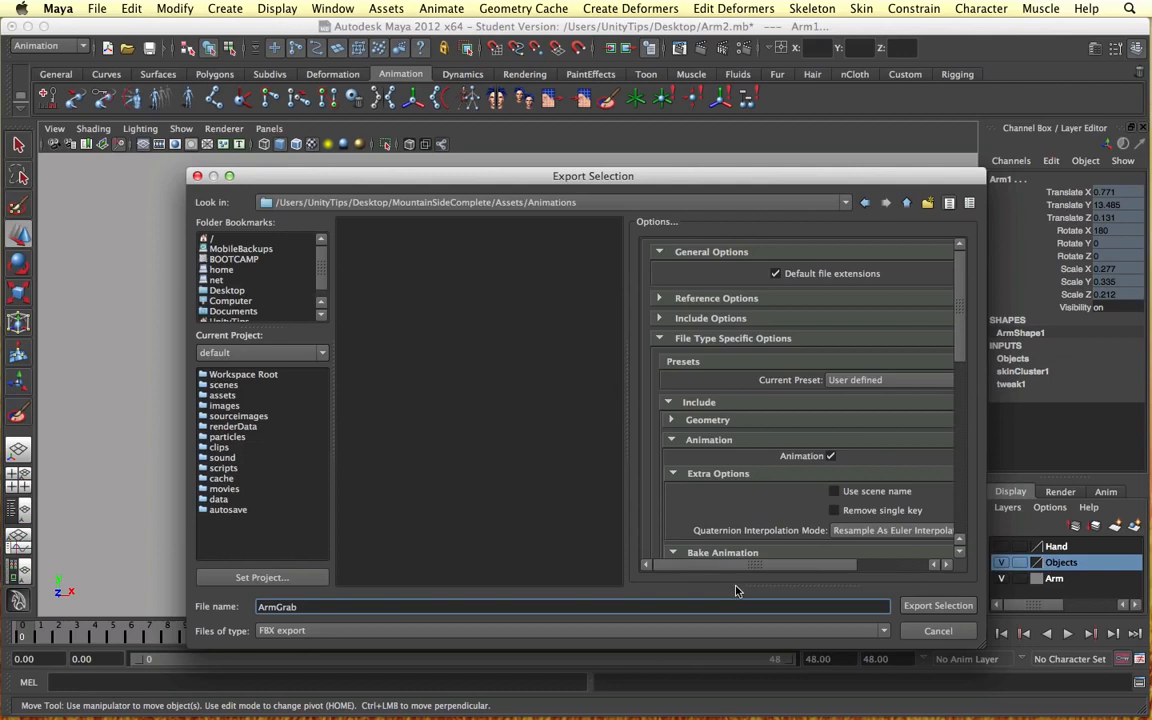
# Step: Examine the FBX export options, checking the Animation and Bake Animation settings with their start, end and step frames
pyautogui.scroll(-2, 757, 459)
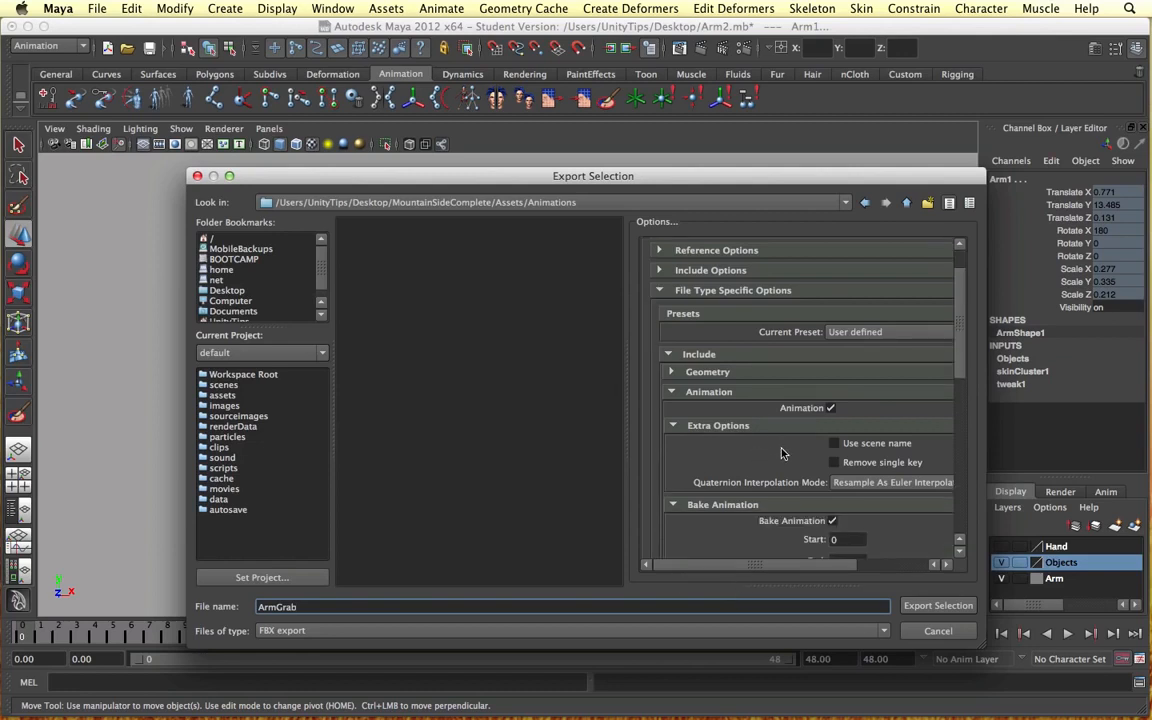
pyautogui.scroll(2, 783, 453)
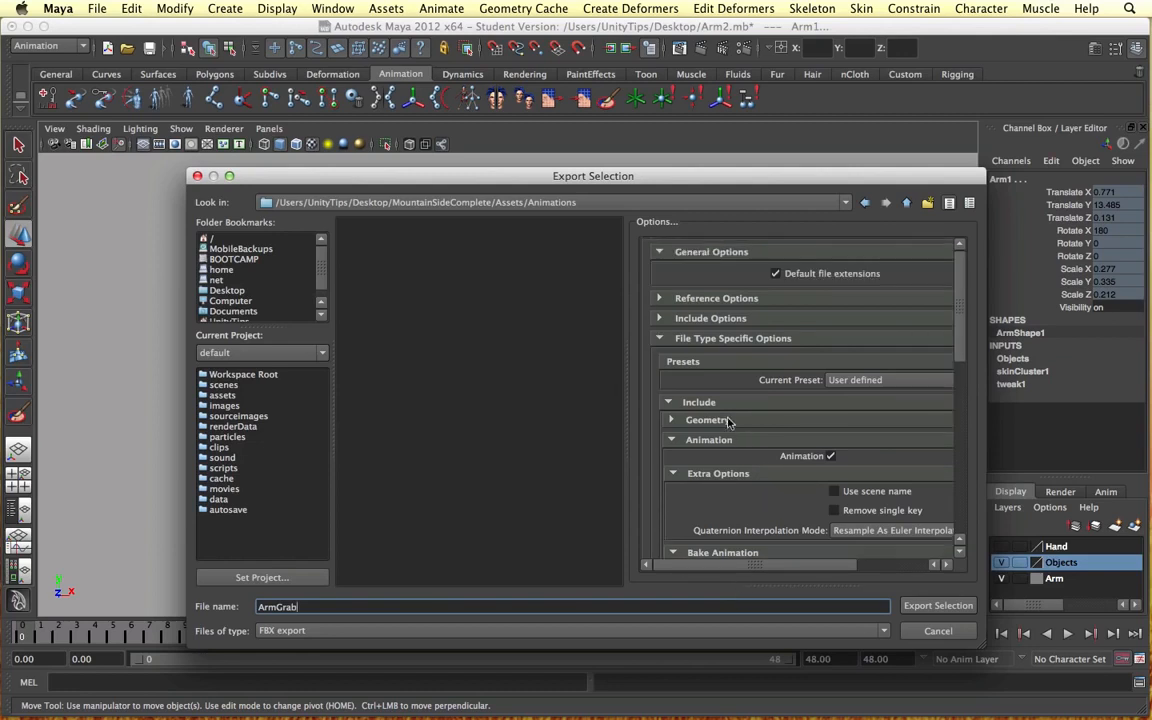
pyautogui.click(657, 252)
pyautogui.click(657, 252)
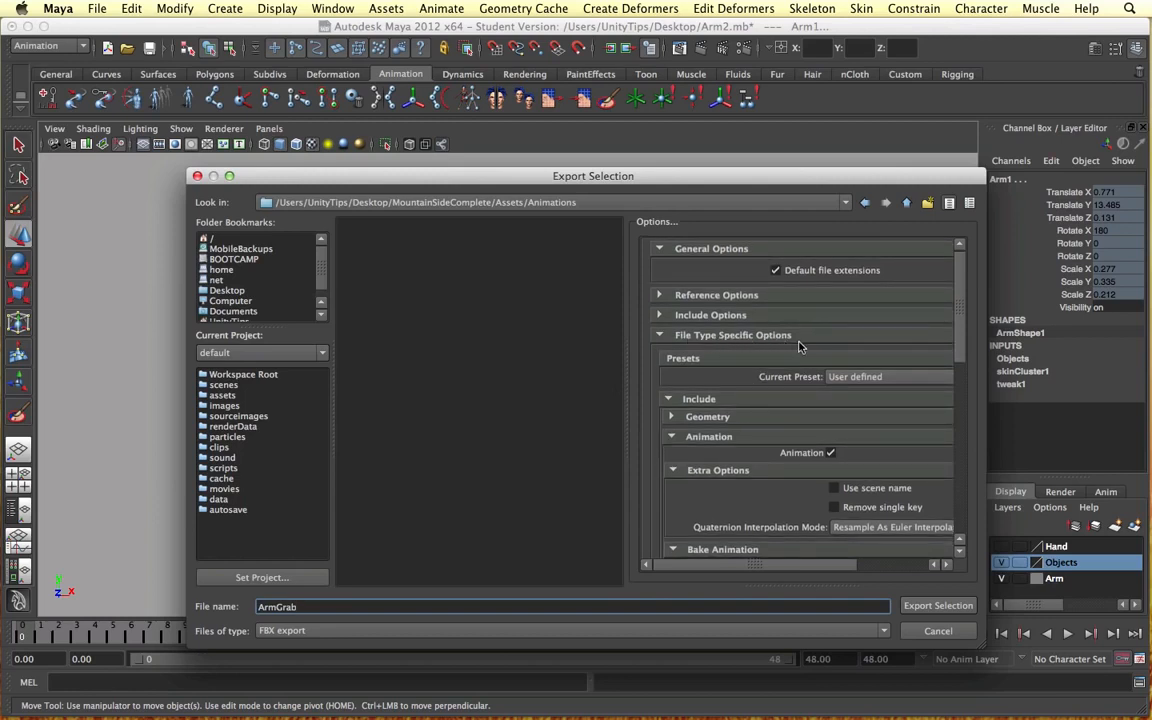
pyautogui.scroll(-3, 800, 453)
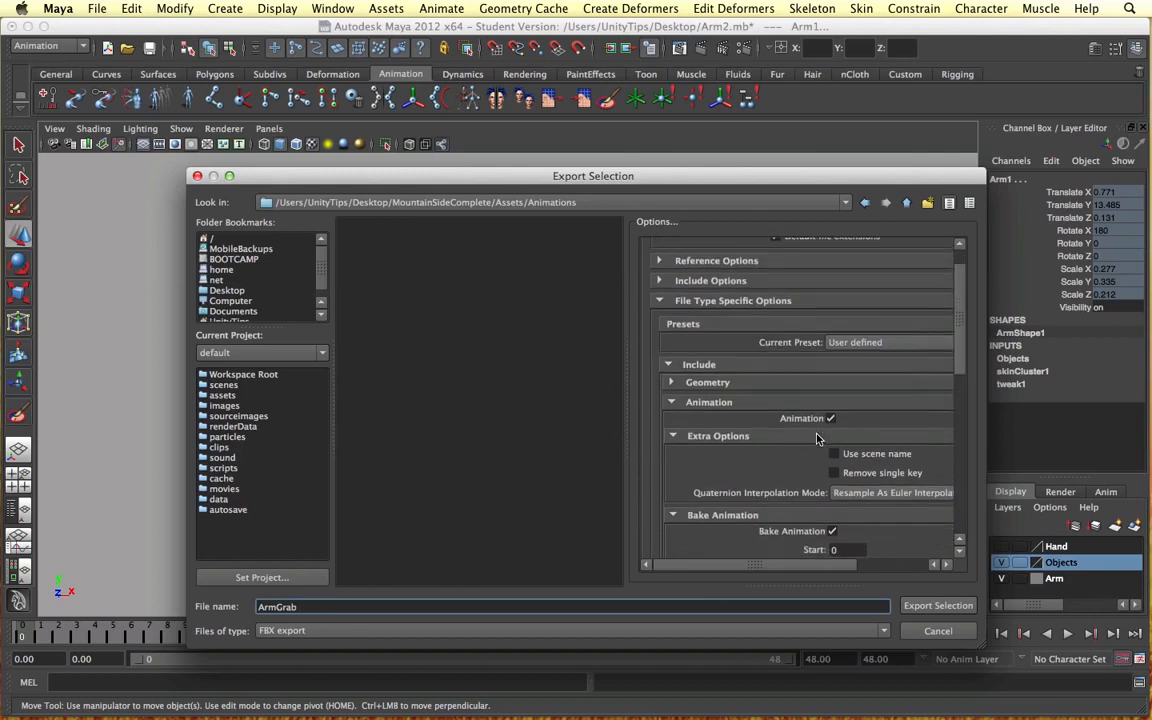
pyautogui.scroll(-4, 816, 438)
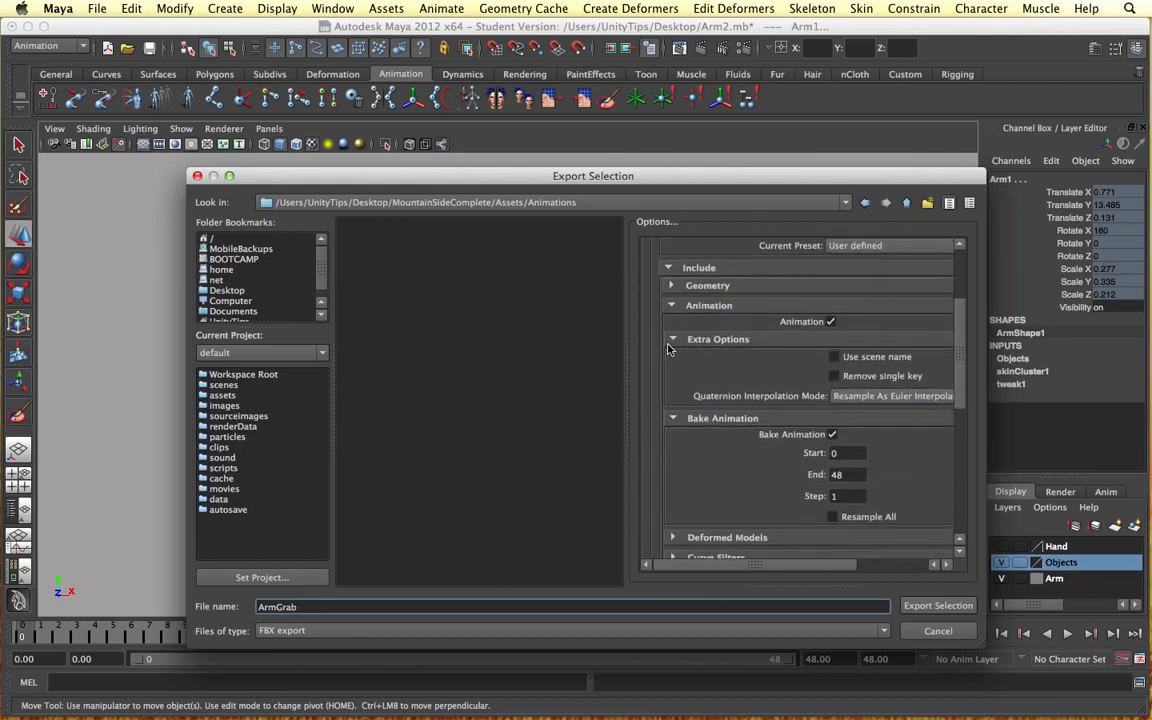
pyautogui.scroll(-2, 669, 341)
pyautogui.scroll(2, 669, 330)
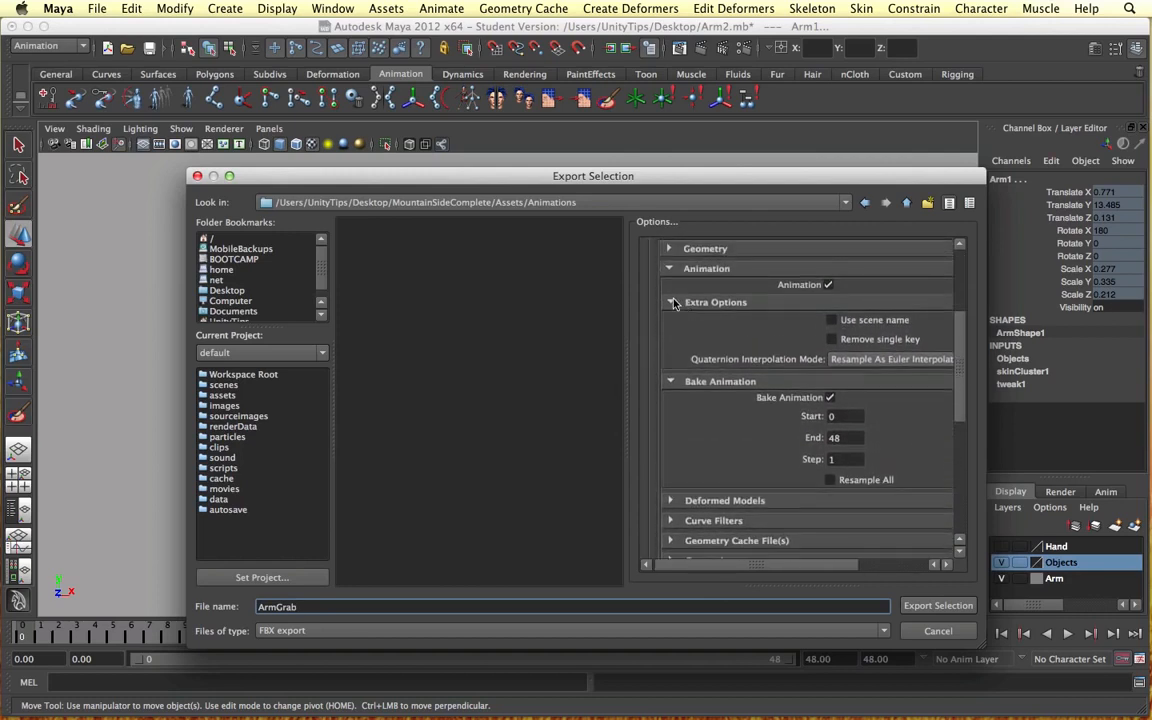
pyautogui.click(670, 306)
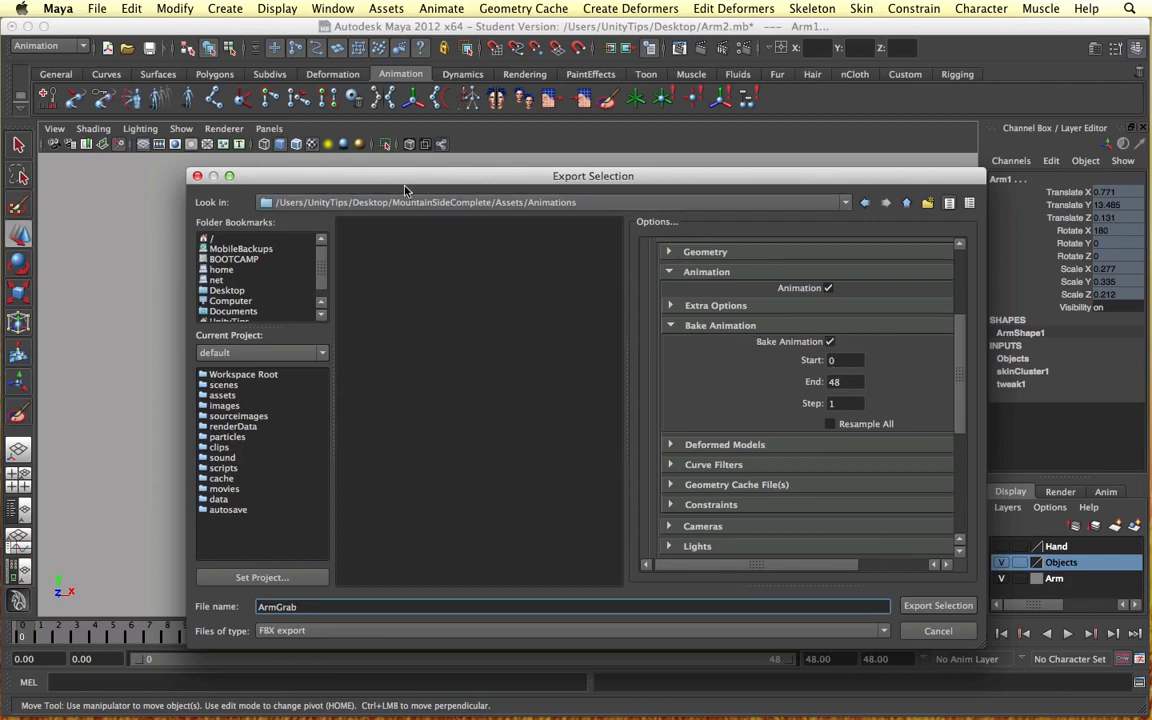
pyautogui.moveTo(405, 190); pyautogui.dragTo(459, 517)
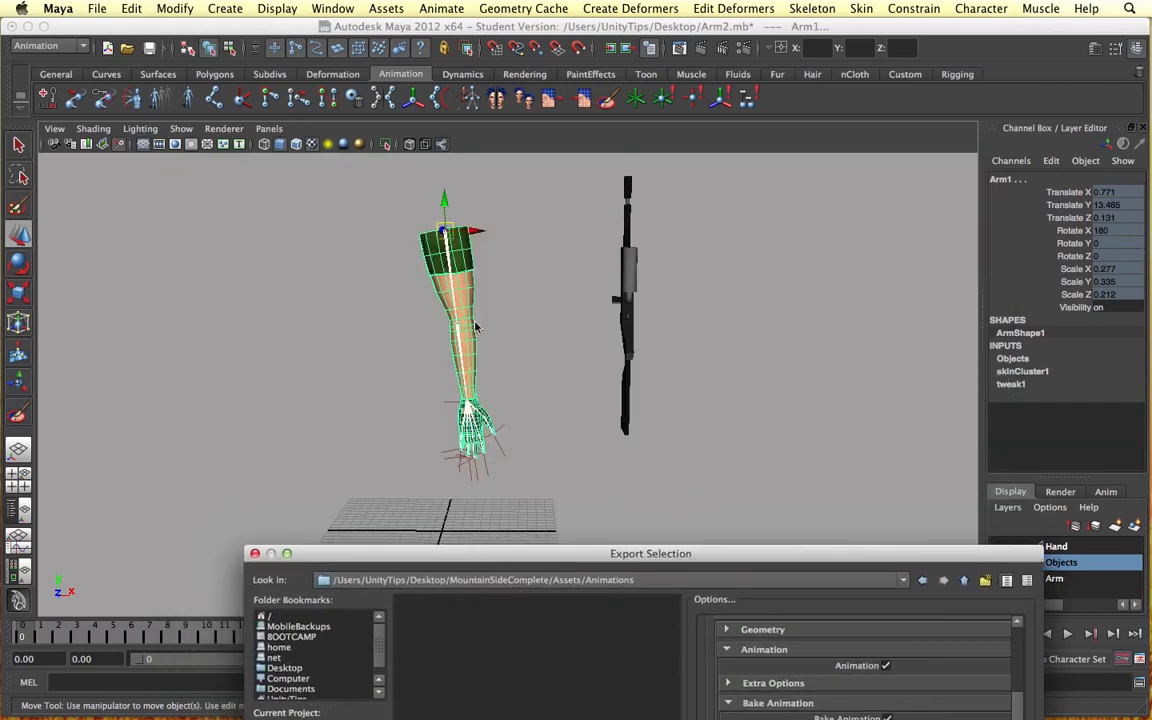
pyautogui.moveTo(540, 557); pyautogui.dragTo(505, 169)
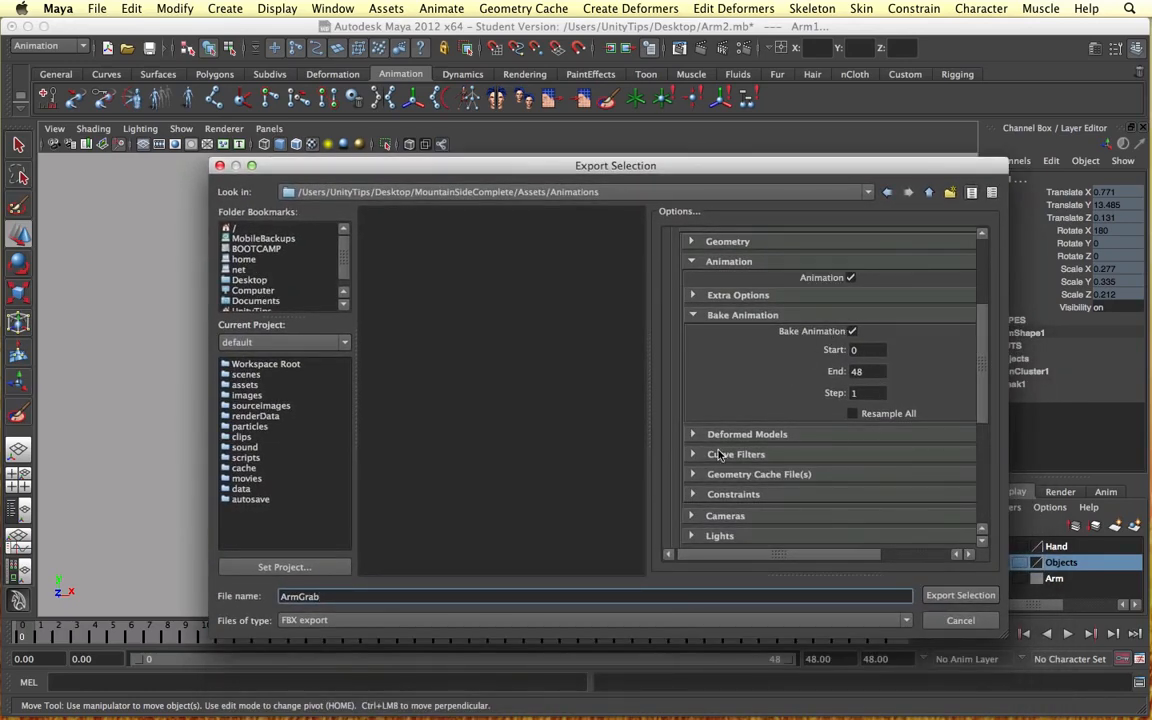
pyautogui.scroll(-3, 718, 456)
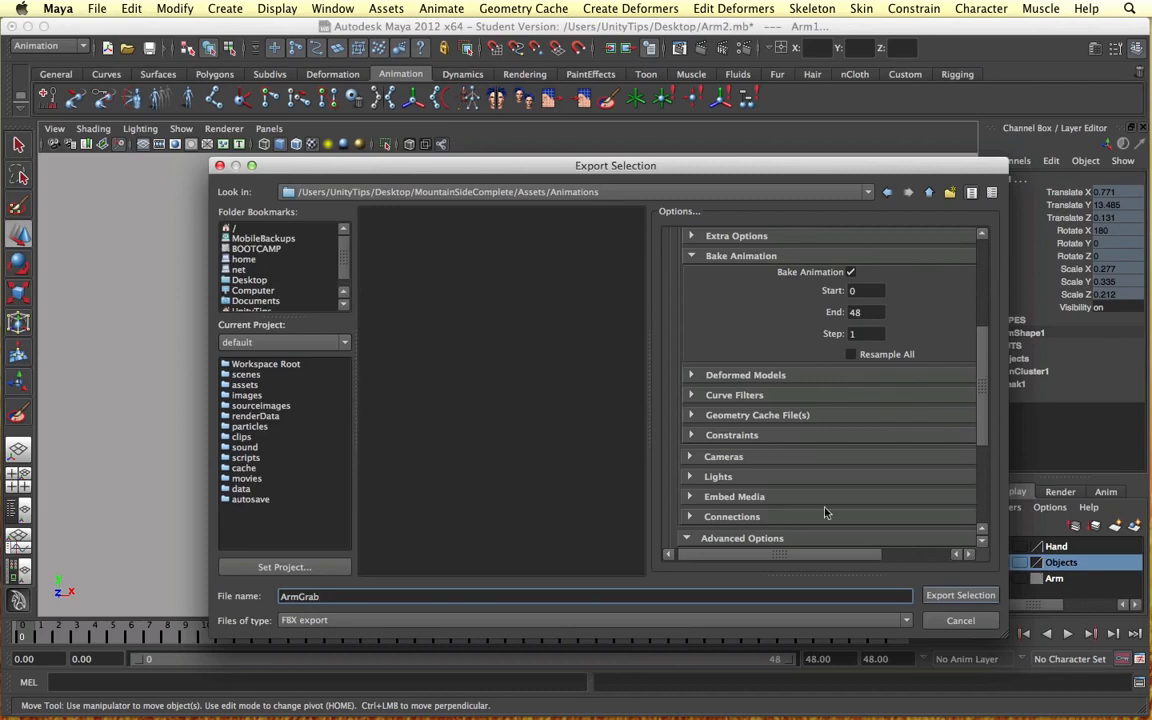
# Step: Export the selected arm as the ArmGrab FBX file, and read and dismiss the export warning details
pyautogui.click(958, 598)
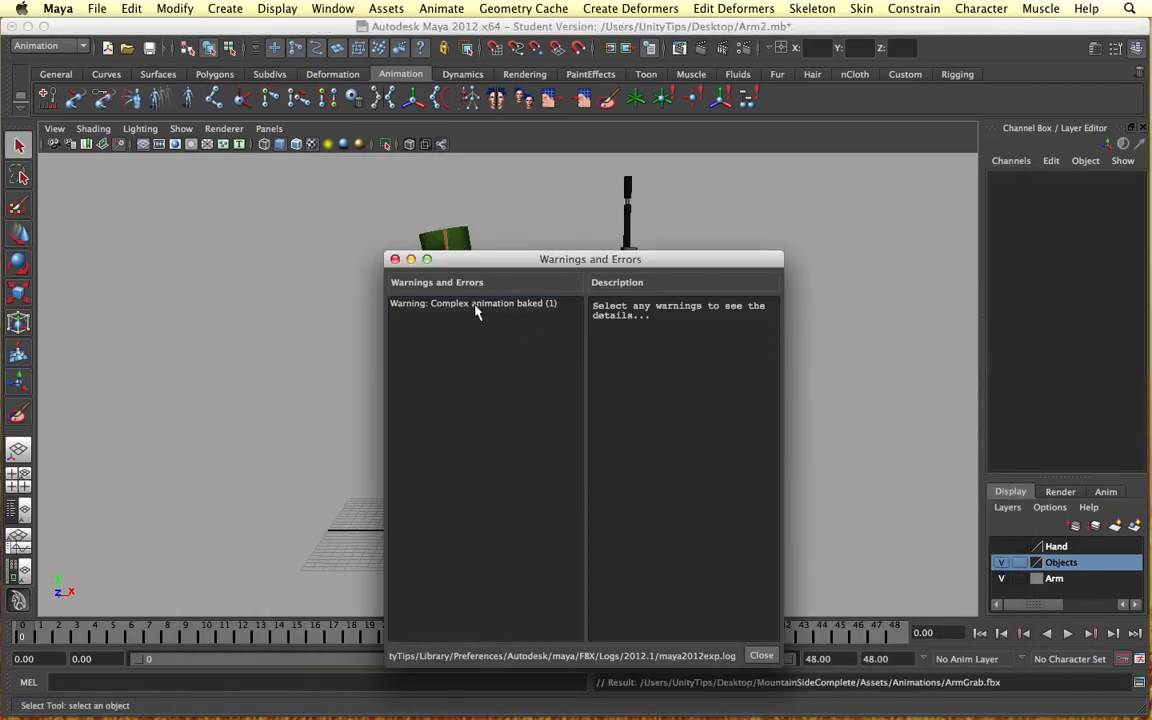
pyautogui.click(450, 305)
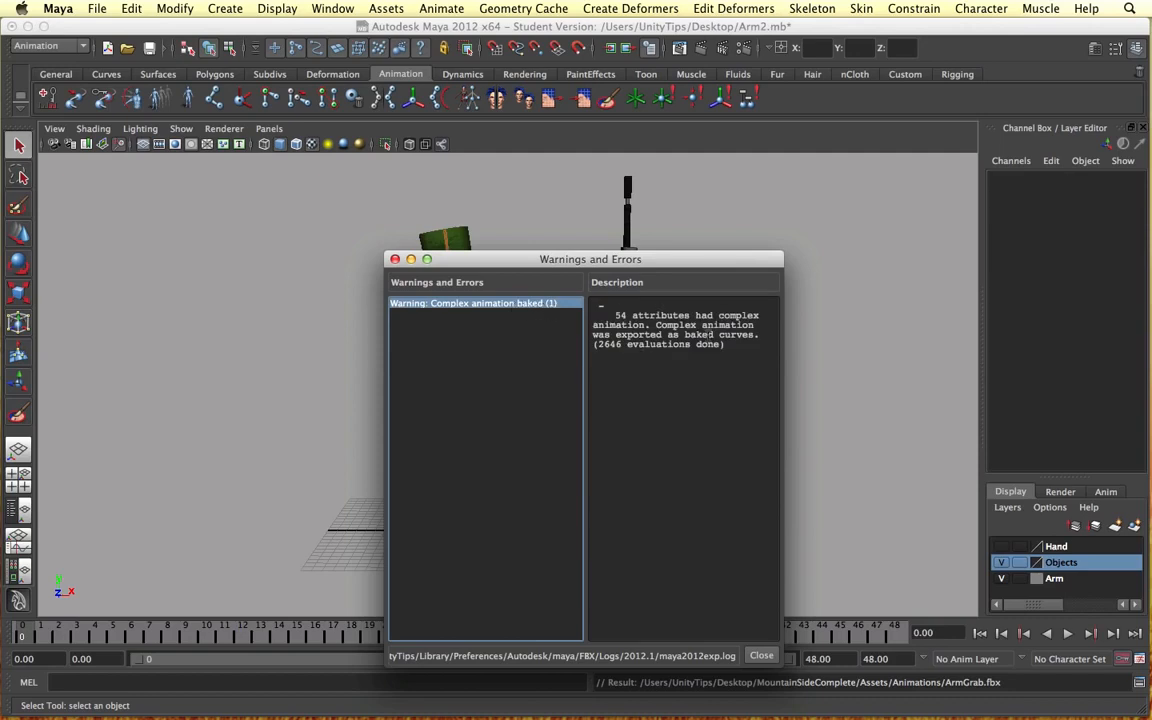
pyautogui.click(394, 259)
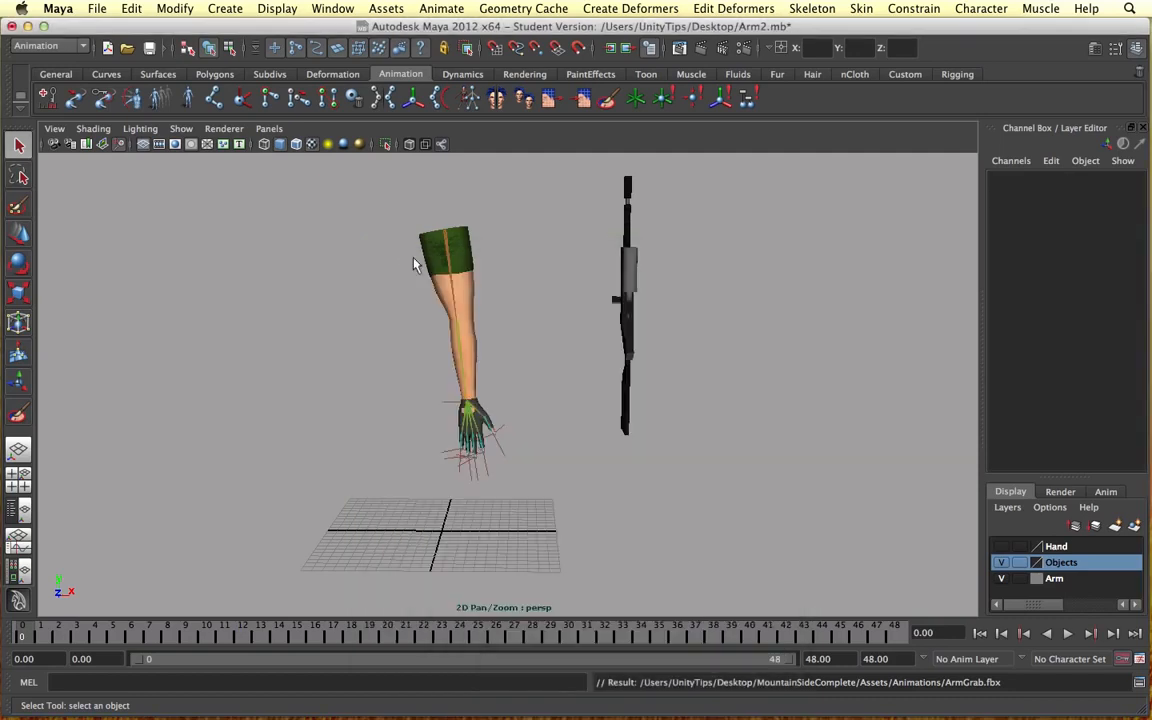
# Step: Switch to the MountainSideComplete project in Unity
pyautogui.hotkey('ctrl', 'Right')
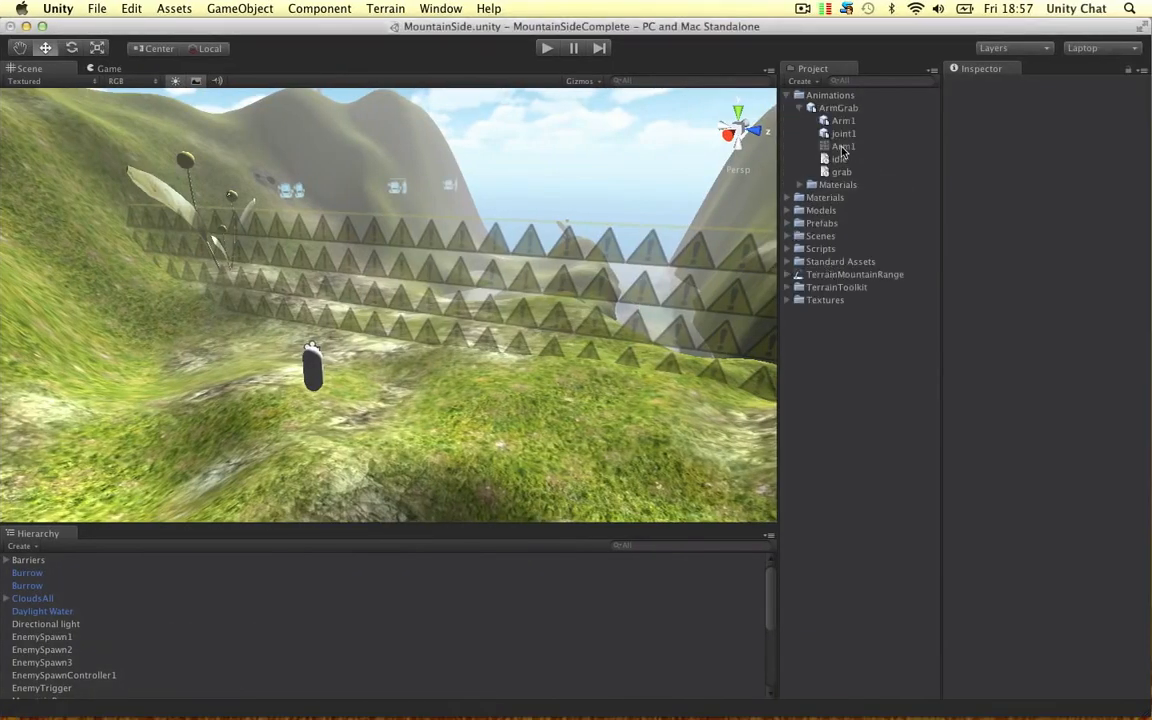
# Step: Remove the existing grab and idle clips from ArmGrab's split animations in its import settings
pyautogui.click(800, 108)
pyautogui.click(840, 108)
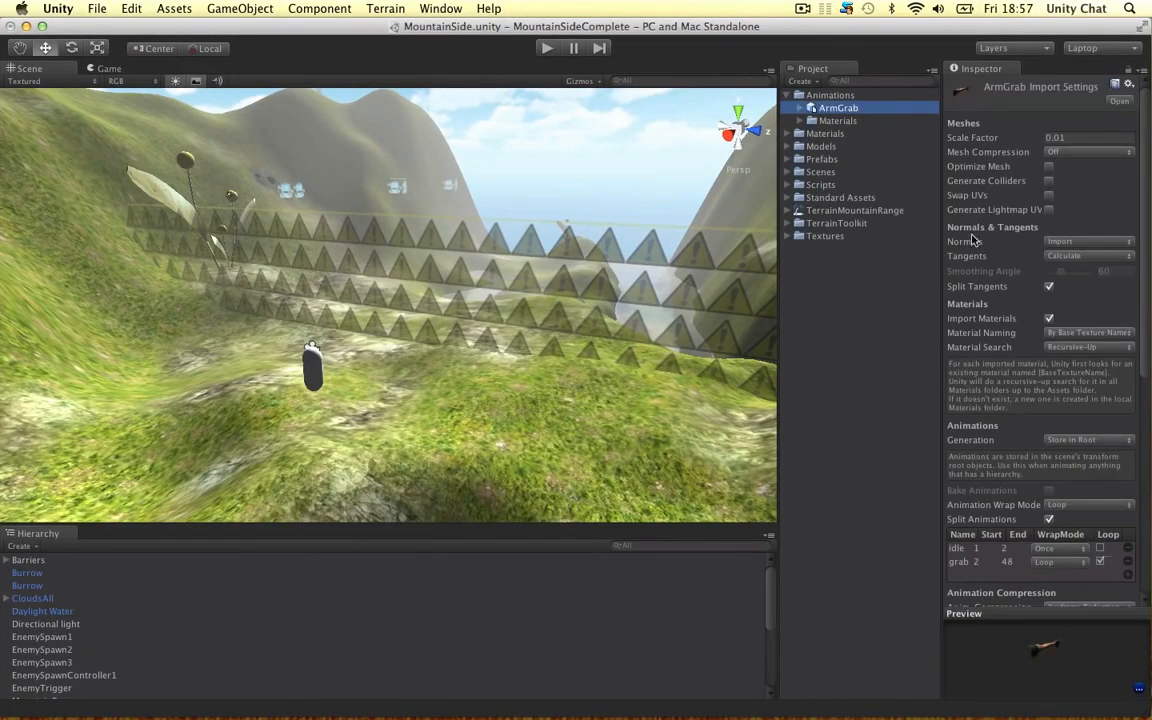
pyautogui.scroll(-5, 1018, 300)
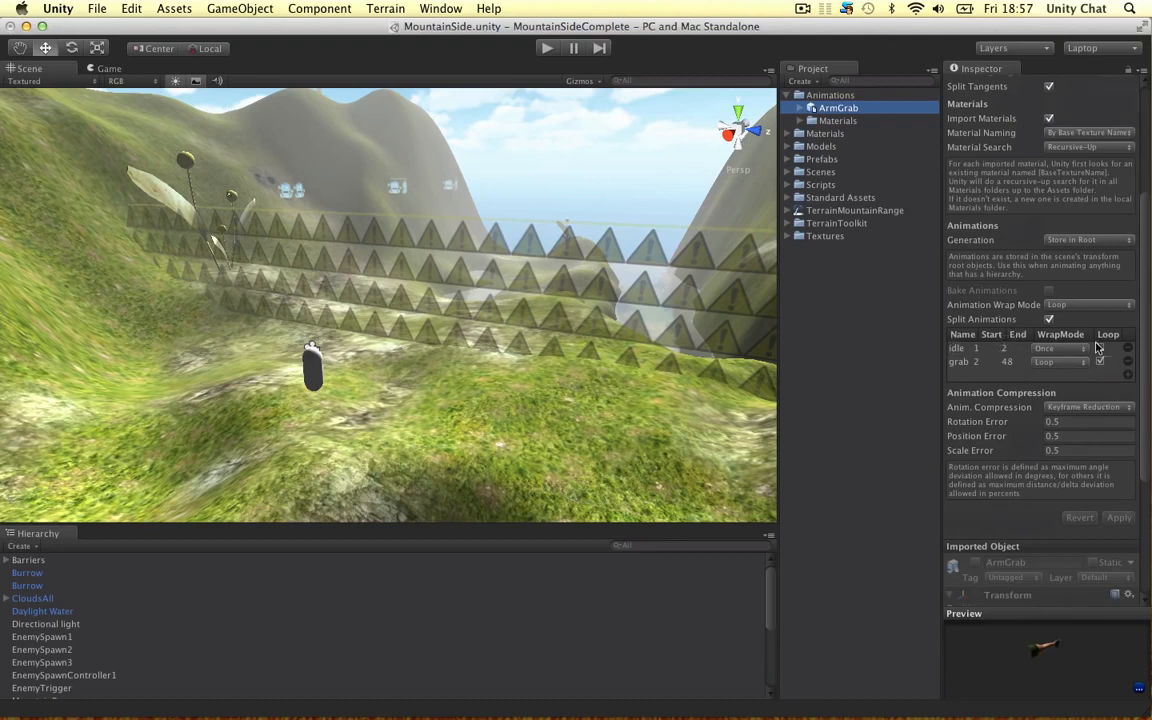
pyautogui.click(1128, 364)
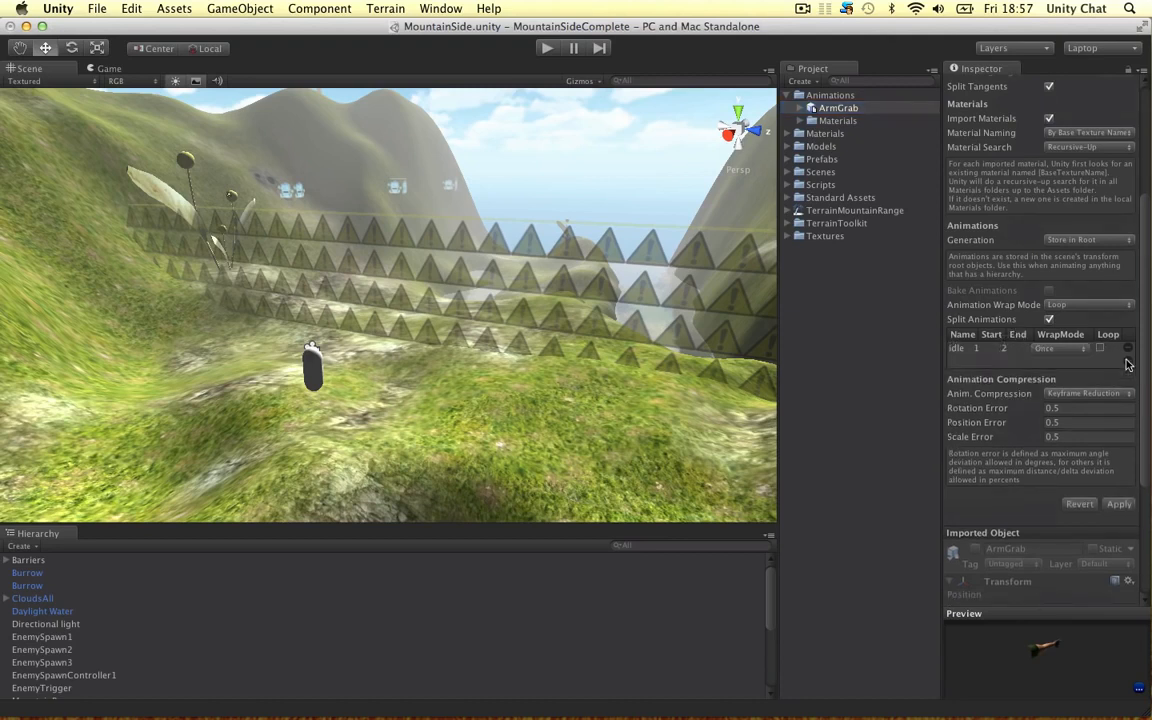
pyautogui.click(1129, 352)
# Step: Add an idle clip to ArmGrab's split animations from frame 1 to 2 with wrap mode Once
pyautogui.click(1124, 350)
pyautogui.click(1069, 352)
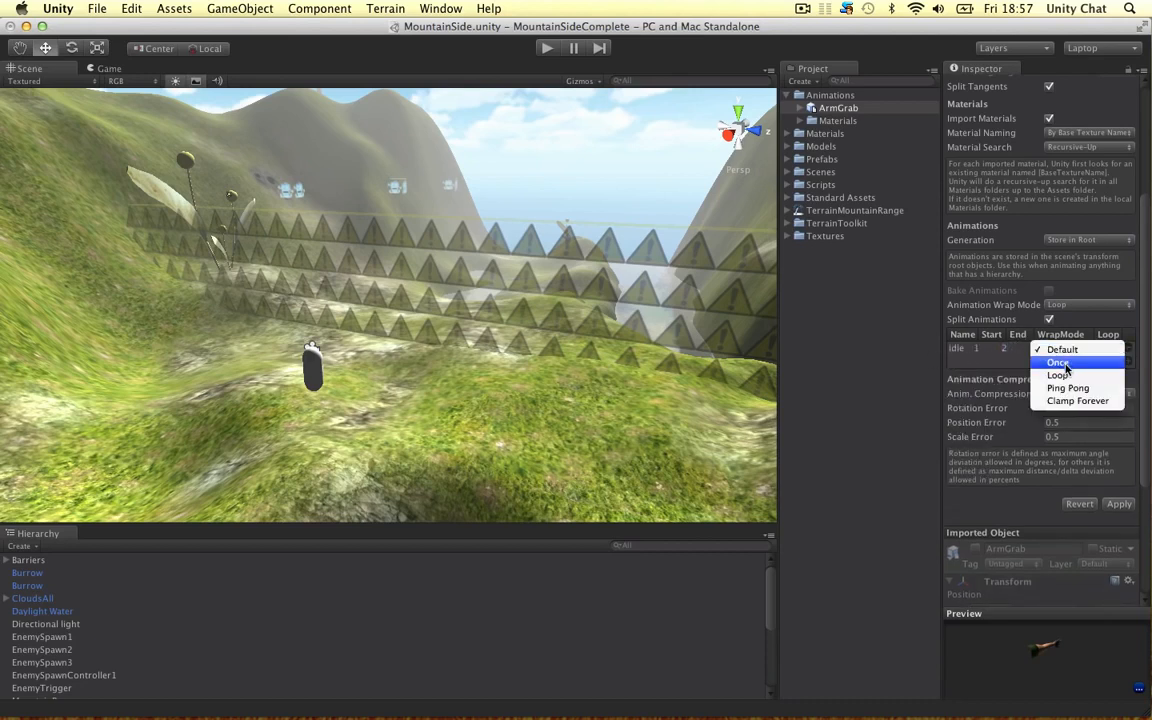
pyautogui.click(1097, 352)
# Step: Add a grab clip from frame 2 to 48 with wrap mode Loop and looping enabled, and apply the import settings
pyautogui.click(1129, 360)
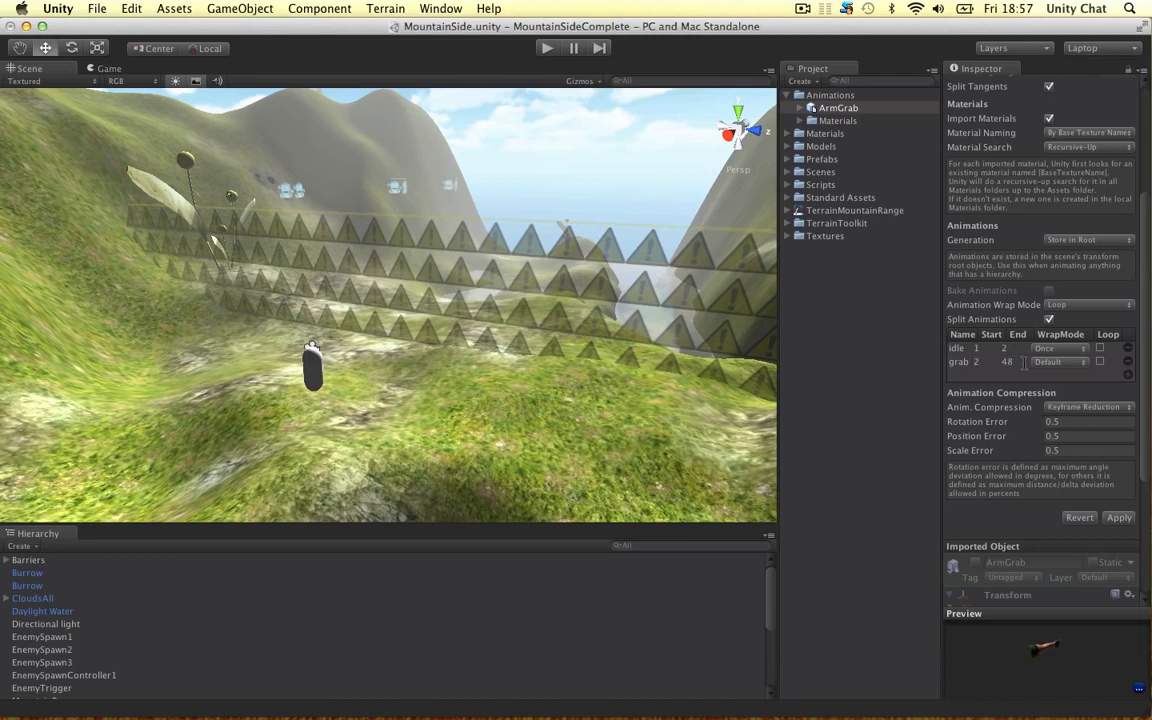
pyautogui.click(1060, 361)
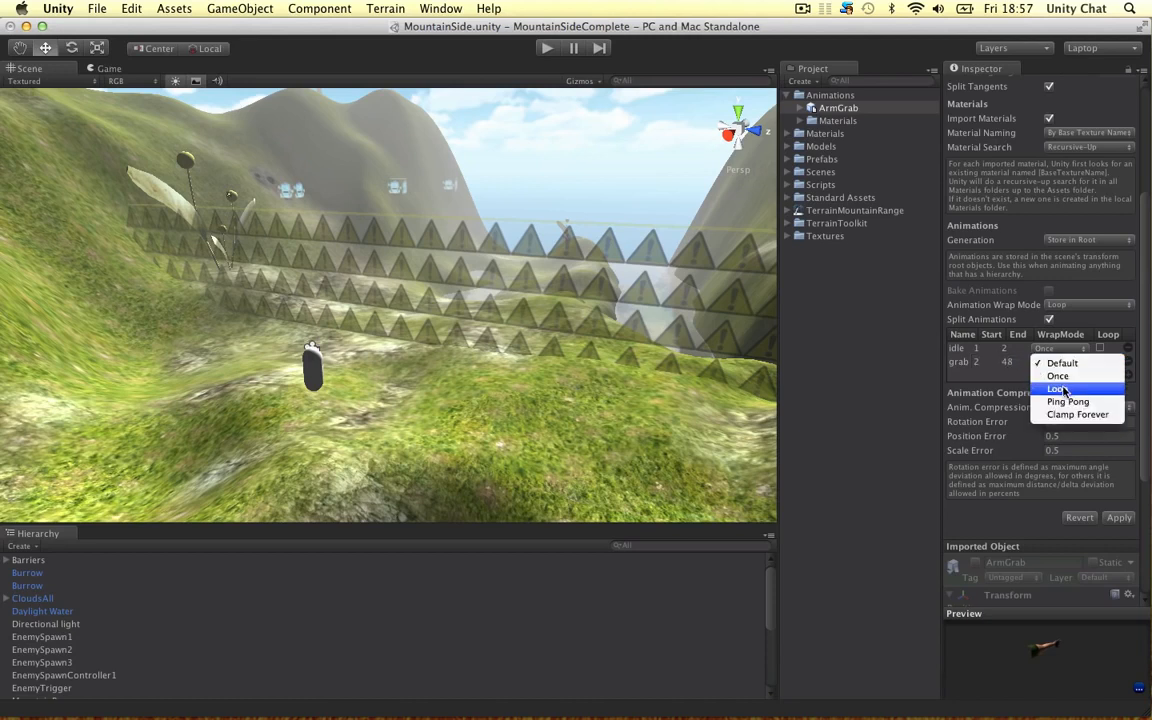
pyautogui.click(1062, 388)
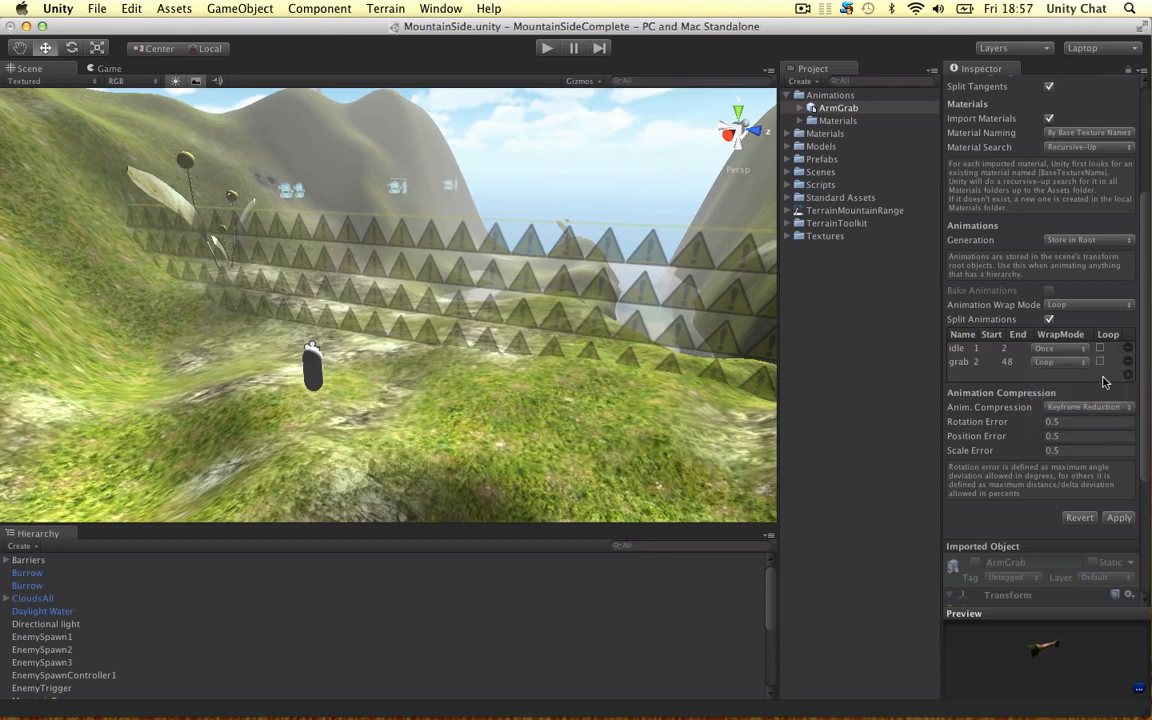
pyautogui.click(1100, 362)
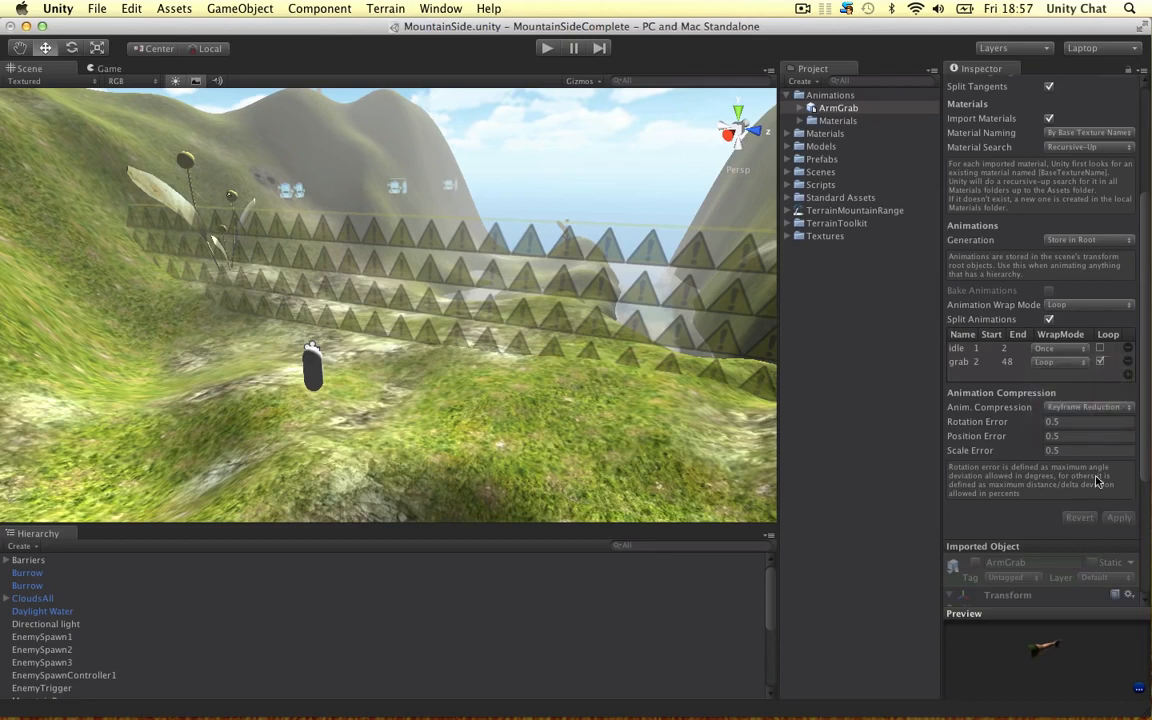
pyautogui.scroll(-5, 1083, 440)
pyautogui.scroll(4, 1095, 420)
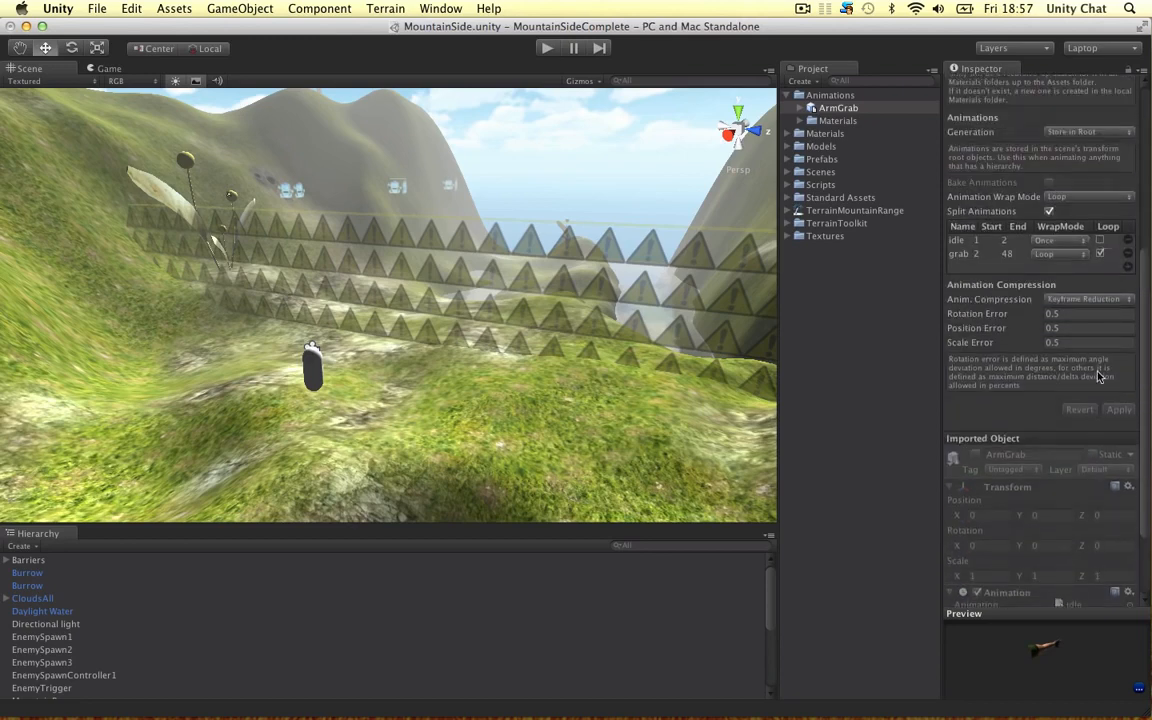
pyautogui.scroll(2, 1085, 405)
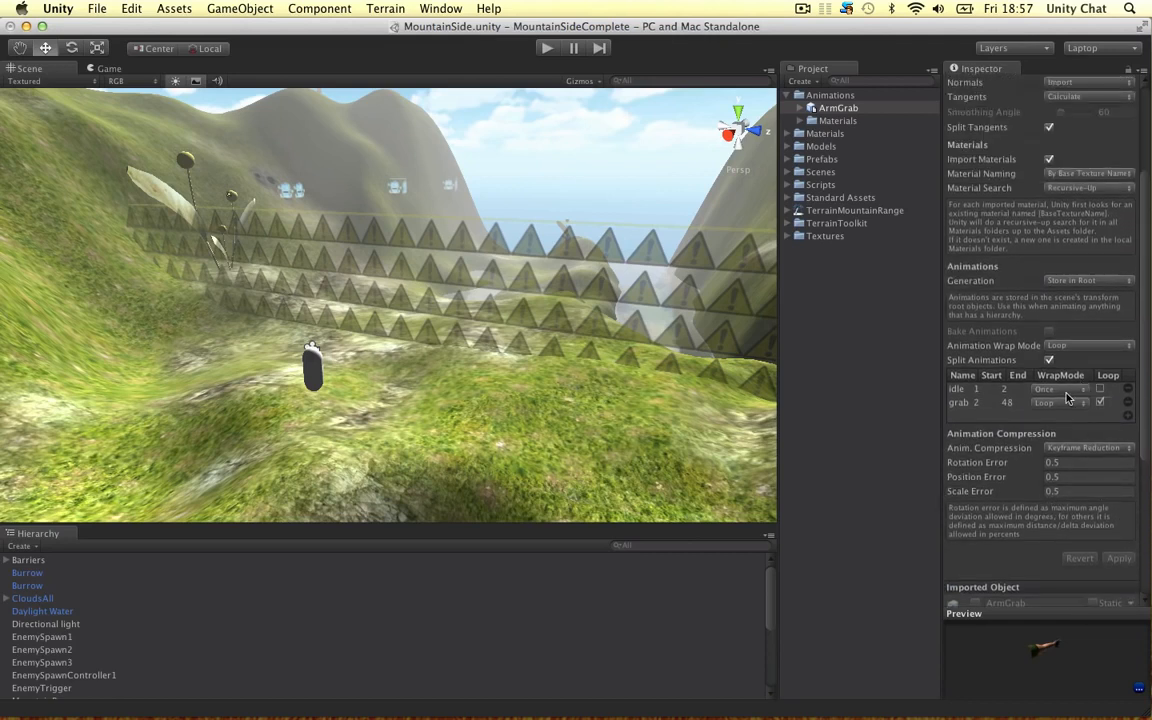
pyautogui.click(834, 110)
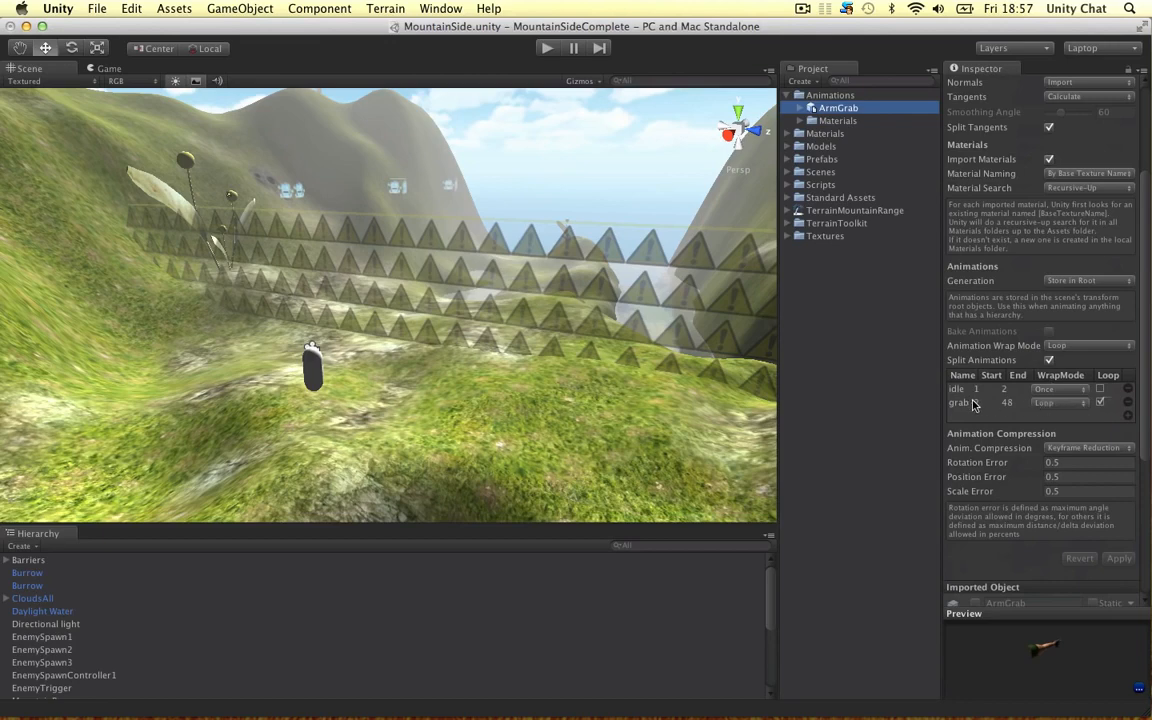
pyautogui.click(1122, 556)
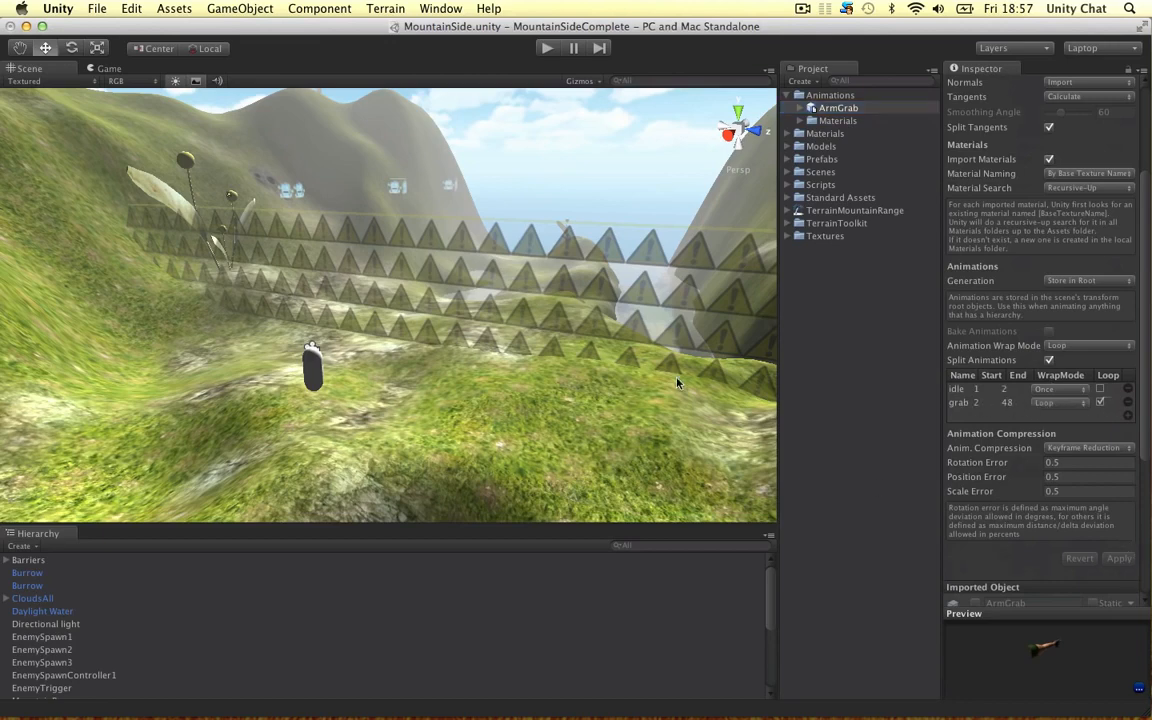
# Step: Place the ArmGrab model in the scene and scale it up uniformly to about 32.28
pyautogui.keyDown('alt'); pyautogui.moveTo(326, 416); pyautogui.dragTo(502, 378); pyautogui.keyUp('alt')
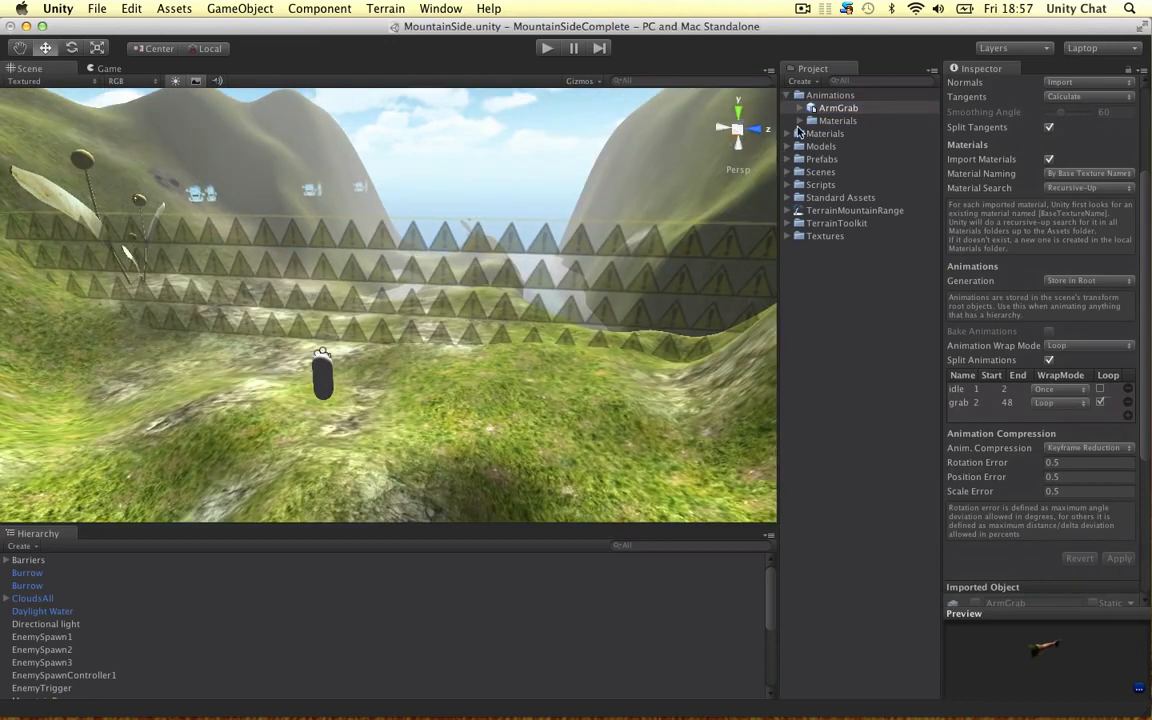
pyautogui.moveTo(832, 108); pyautogui.dragTo(519, 252)
pyautogui.scroll(-3, 505, 337)
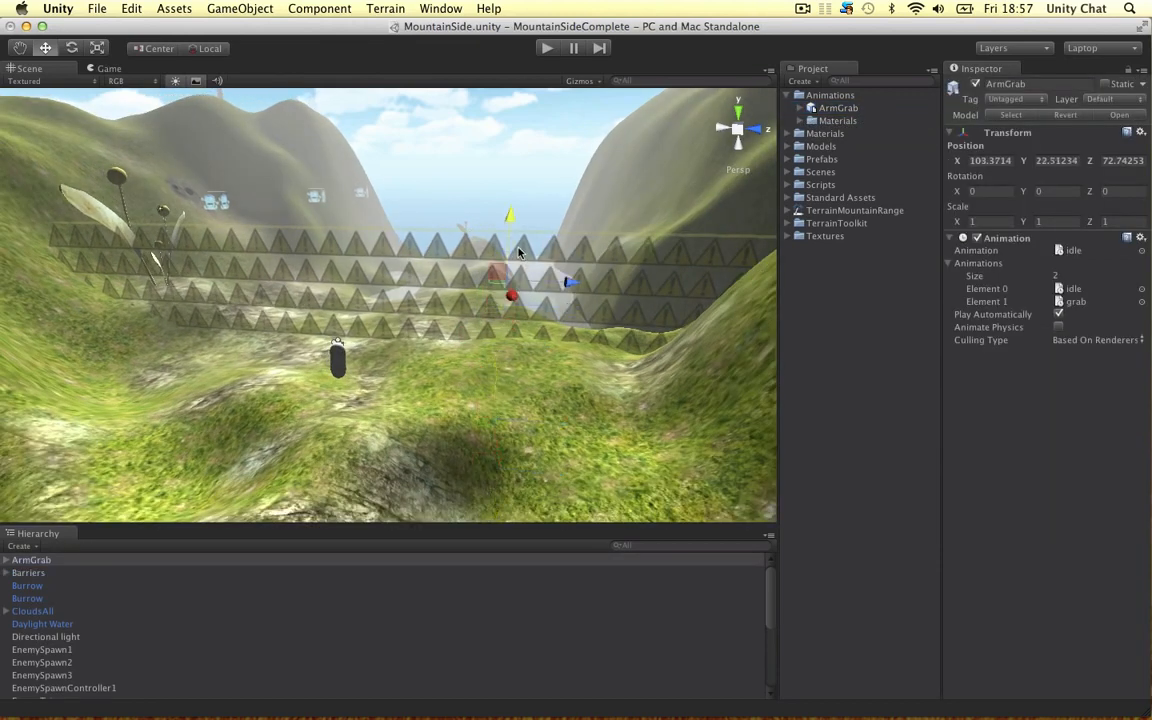
pyautogui.press('r')
pyautogui.scroll(-5, 562, 278)
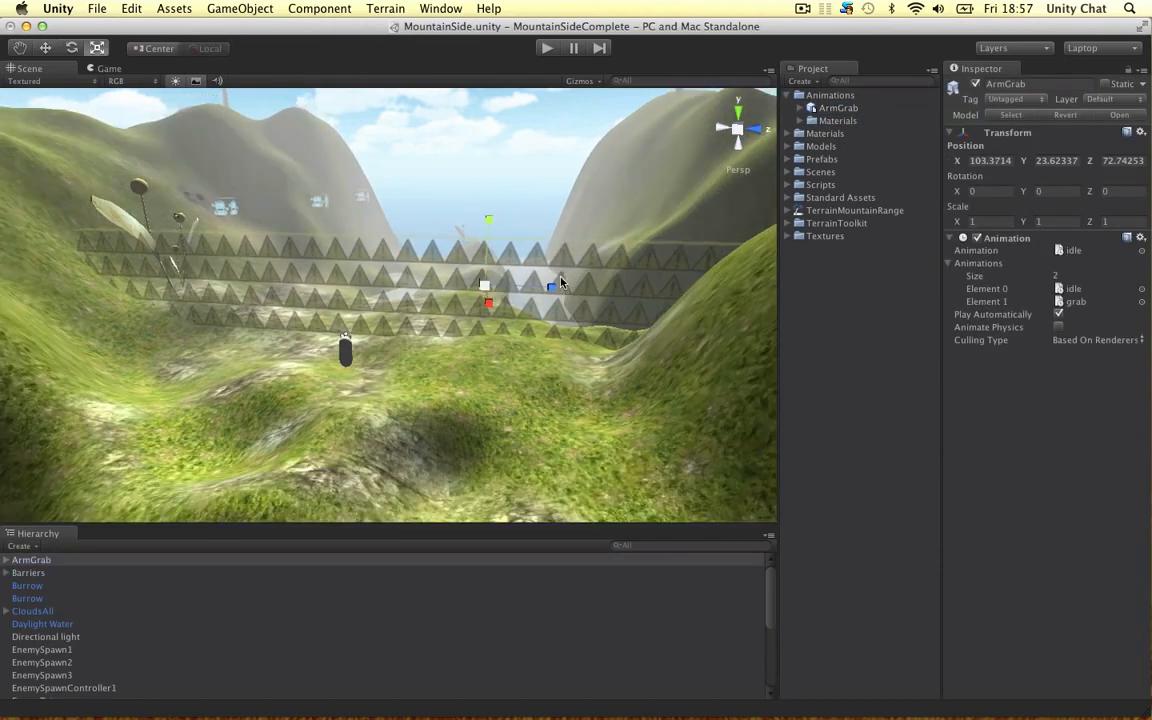
pyautogui.moveTo(454, 289); pyautogui.dragTo(595, 125)
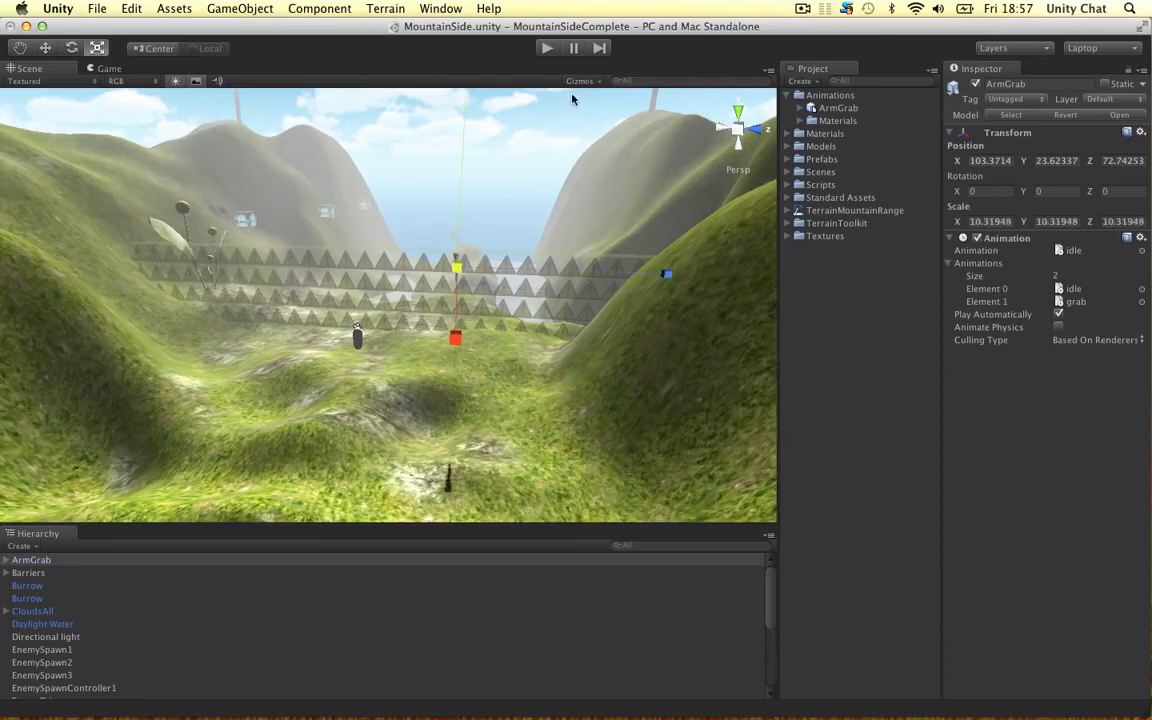
pyautogui.moveTo(458, 265); pyautogui.dragTo(470, 228)
# Step: Move the arm near the player capsule, to about X 101.8, Y 17.3, Z 66.7
pyautogui.press('w')
pyautogui.press('f')
pyautogui.keyDown('alt'); pyautogui.moveTo(363, 319); pyautogui.dragTo(445, 243); pyautogui.keyUp('alt')
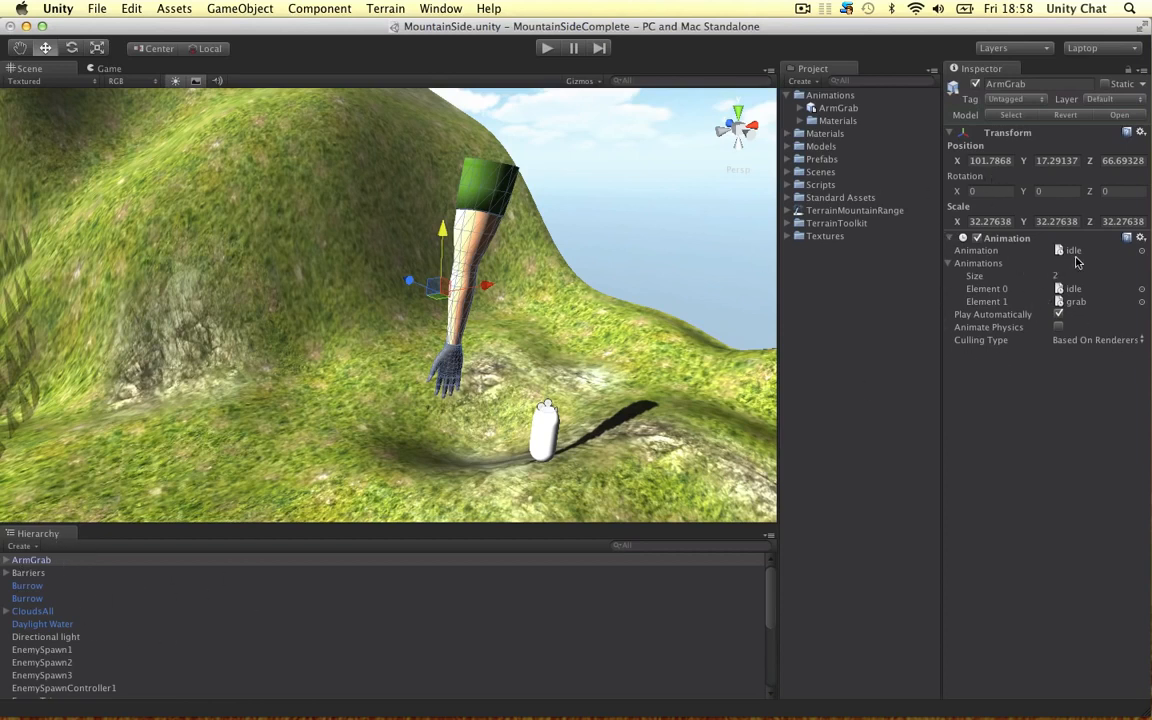
# Step: Assign the grab clip as the default animation of the ArmGrab object
pyautogui.click(1141, 251)
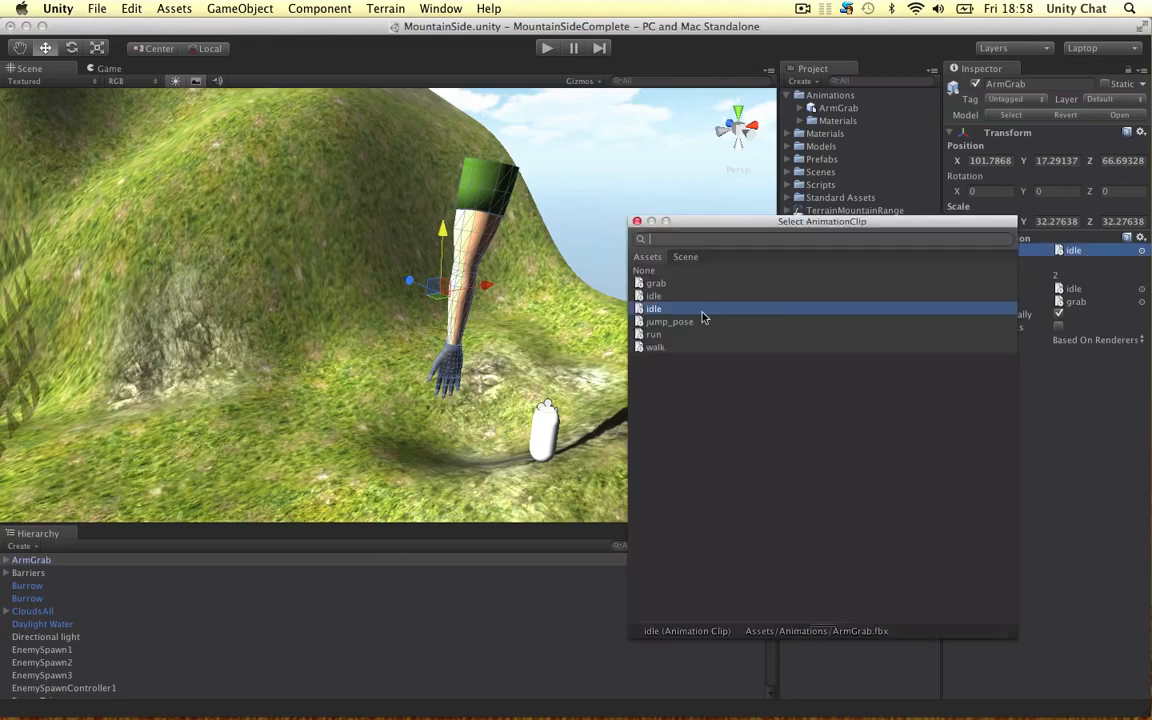
pyautogui.doubleClick(674, 284)
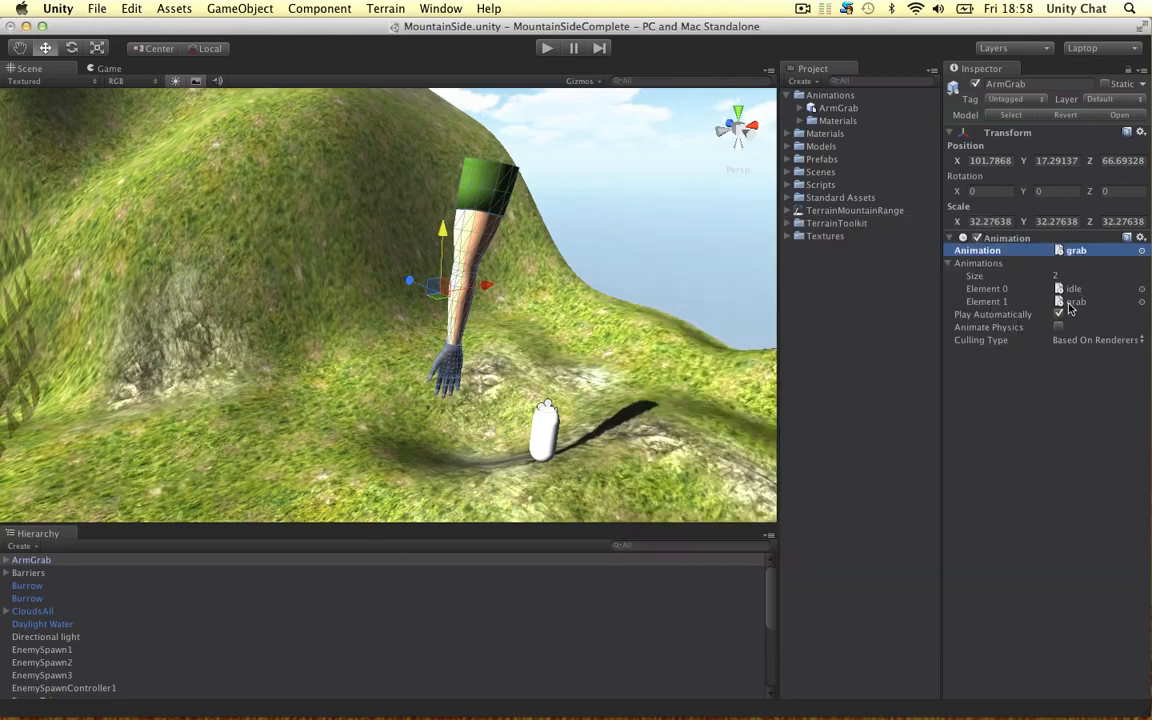
# Step: Run the game to watch the arm's grab animation, and stop it
pyautogui.click(1021, 389)
pyautogui.click(549, 49)
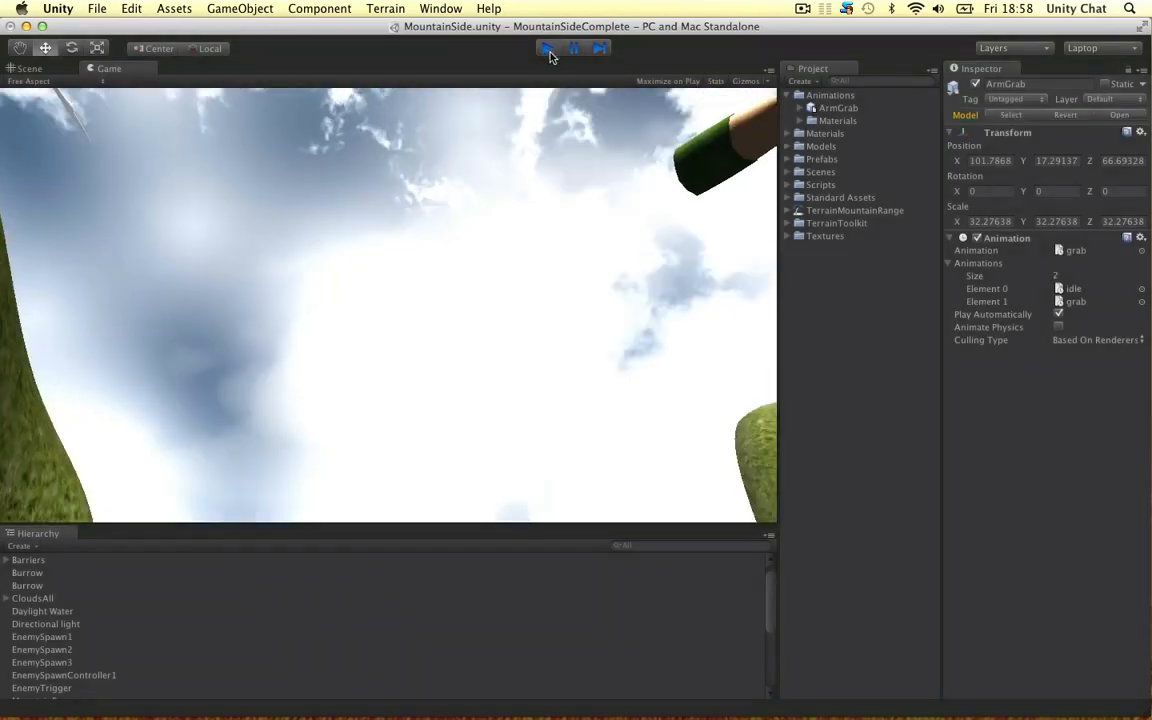
pyautogui.click(540, 50)
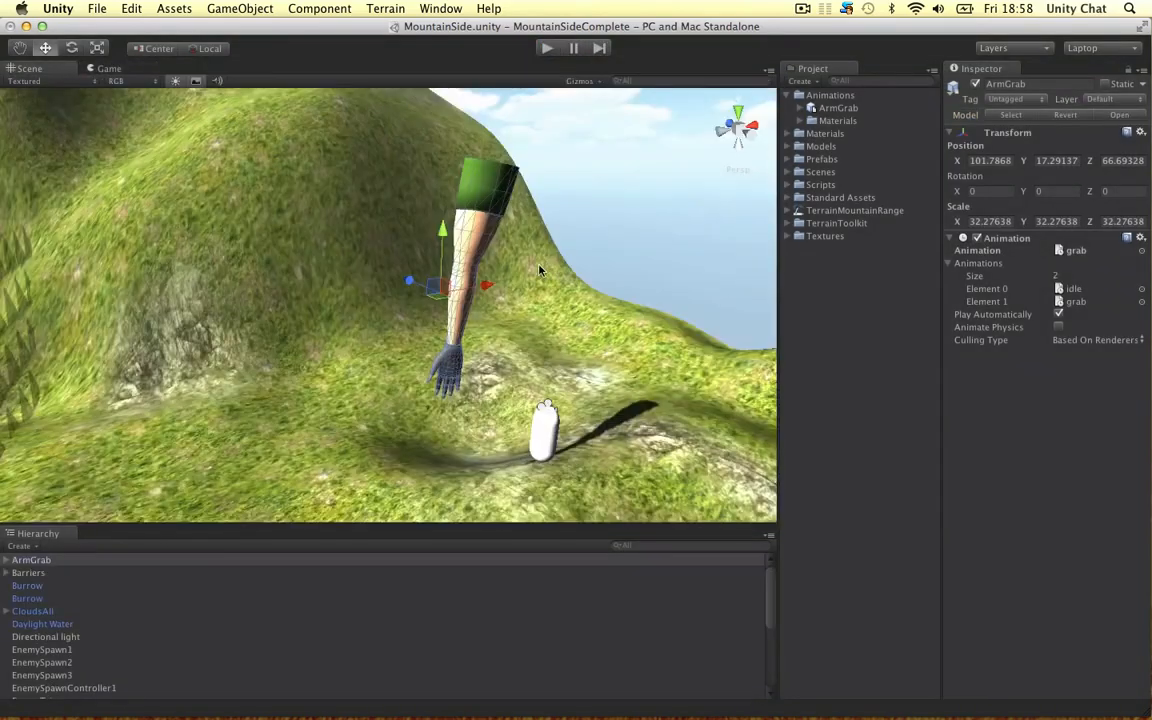
# Step: Delete the ArmGrab object from the scene and switch to Maya
pyautogui.click(505, 270)
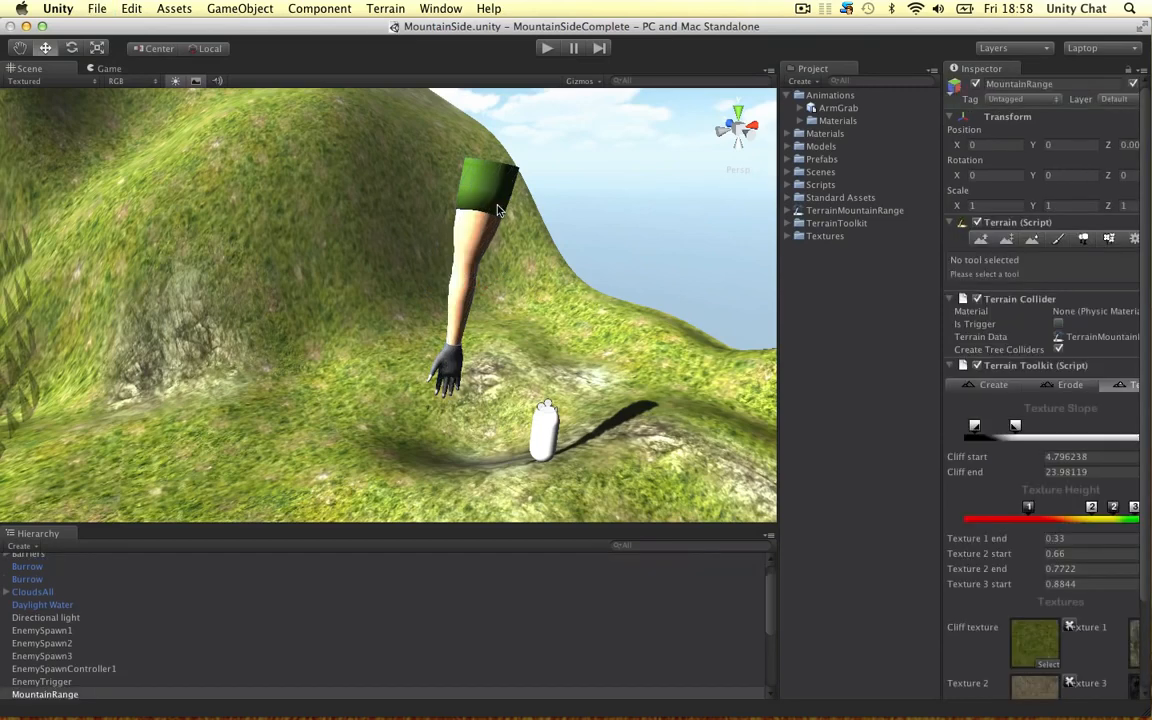
pyautogui.click(498, 211)
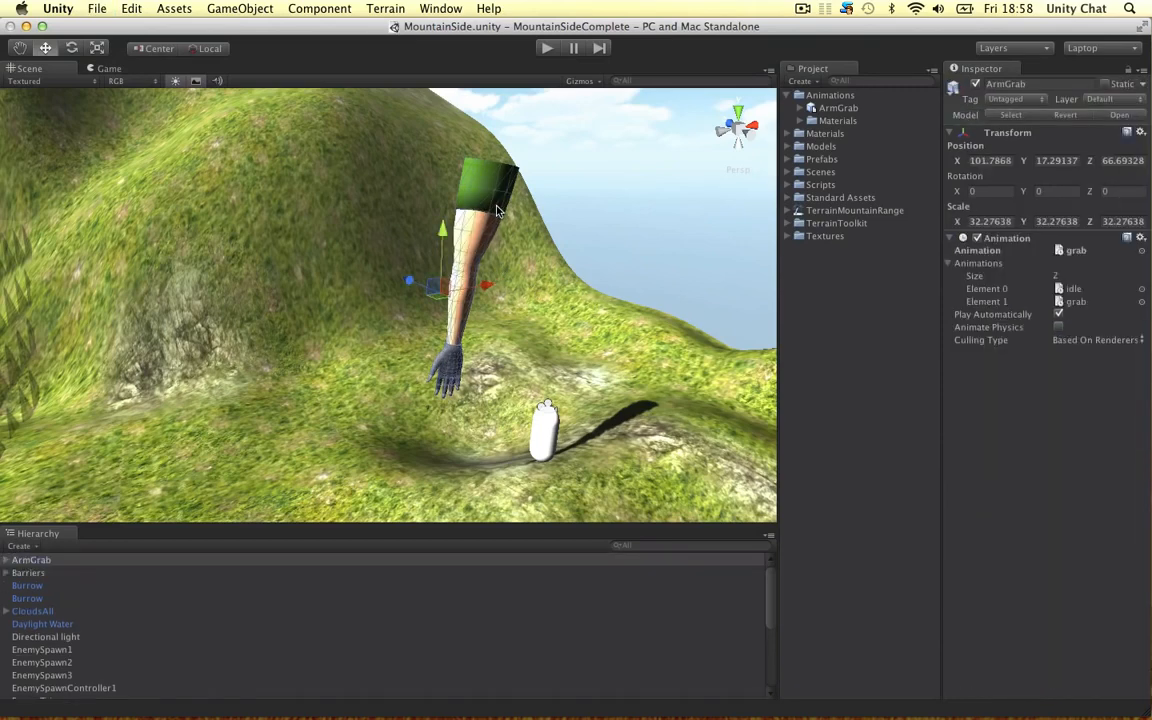
pyautogui.rightClick(44, 563)
pyautogui.click(70, 648)
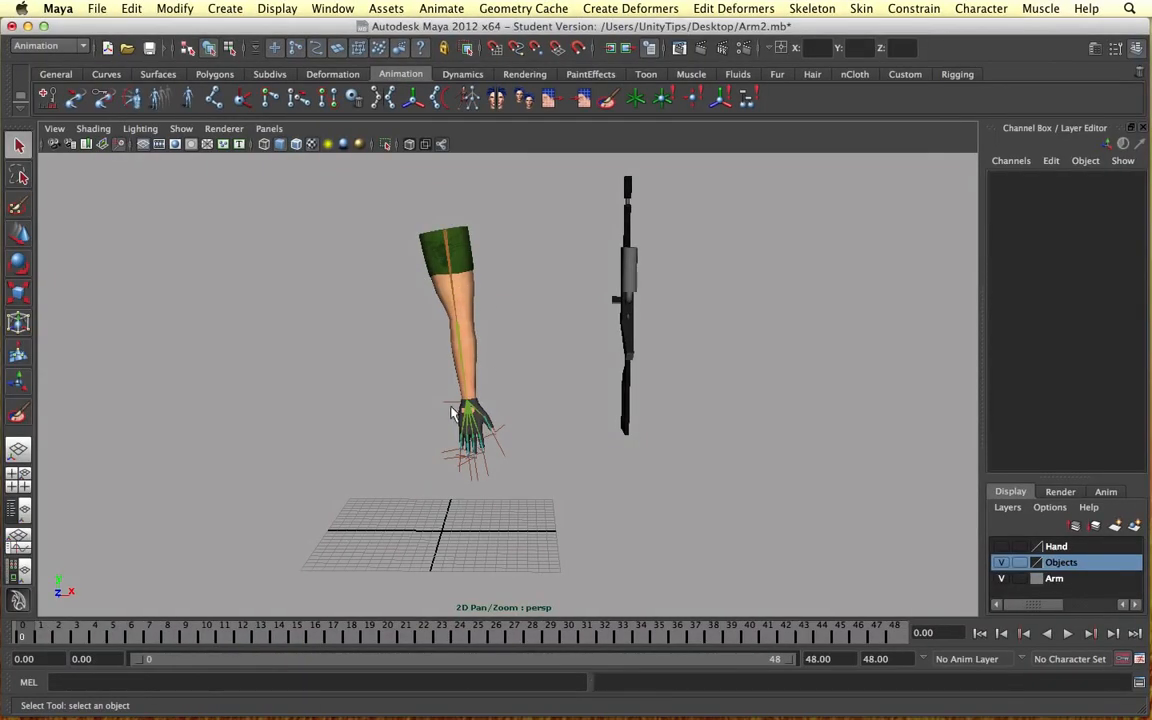
# Step: Delete all keys of the arm's wrist IK handle across frames 0 to 48
pyautogui.click(474, 408)
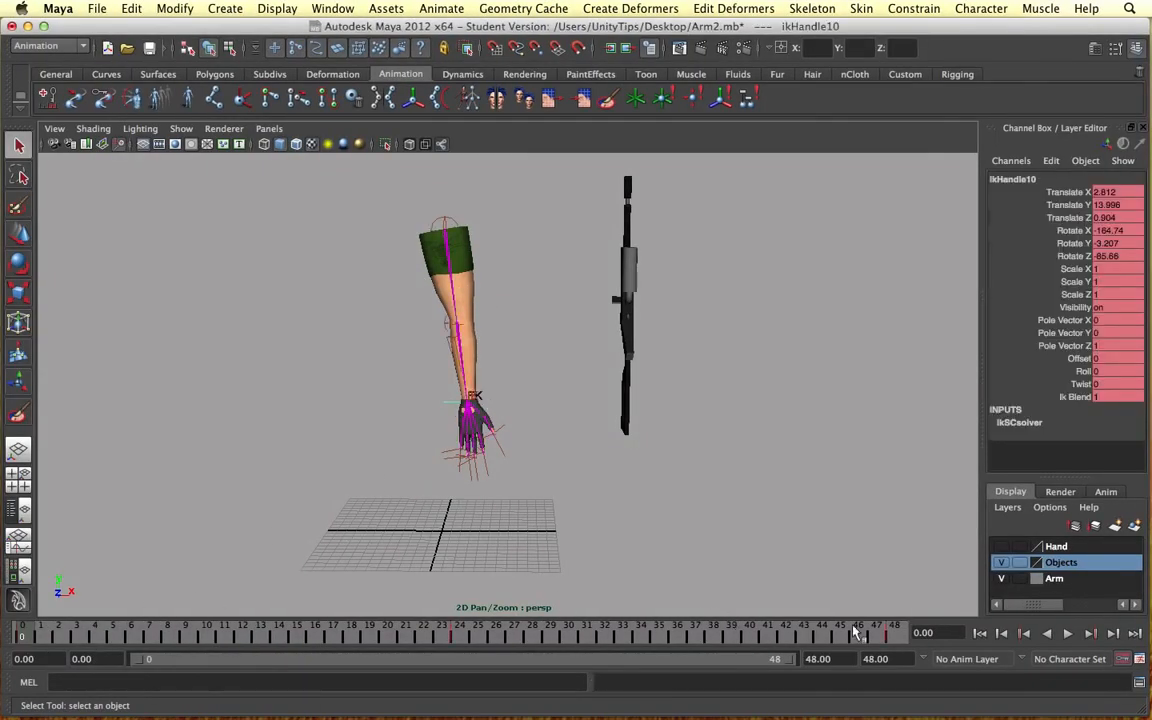
pyautogui.keyDown('shift'); pyautogui.moveTo(896, 635); pyautogui.dragTo(22, 640); pyautogui.keyUp('shift')
pyautogui.rightClick(117, 634)
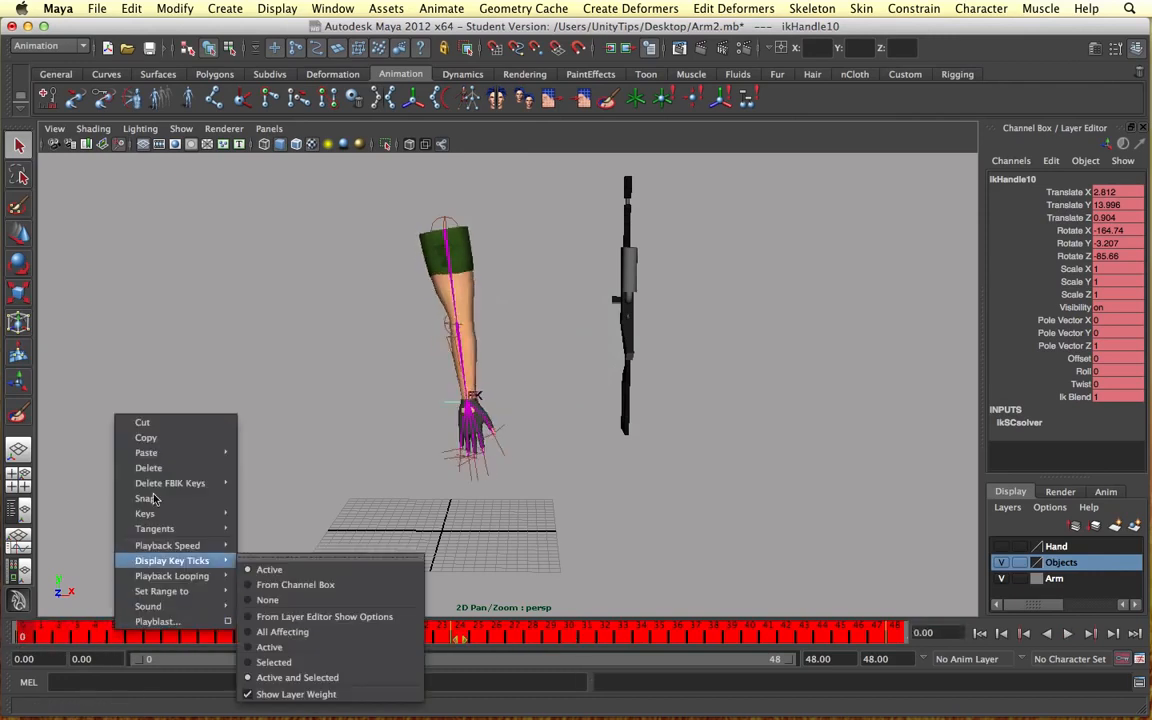
pyautogui.click(148, 467)
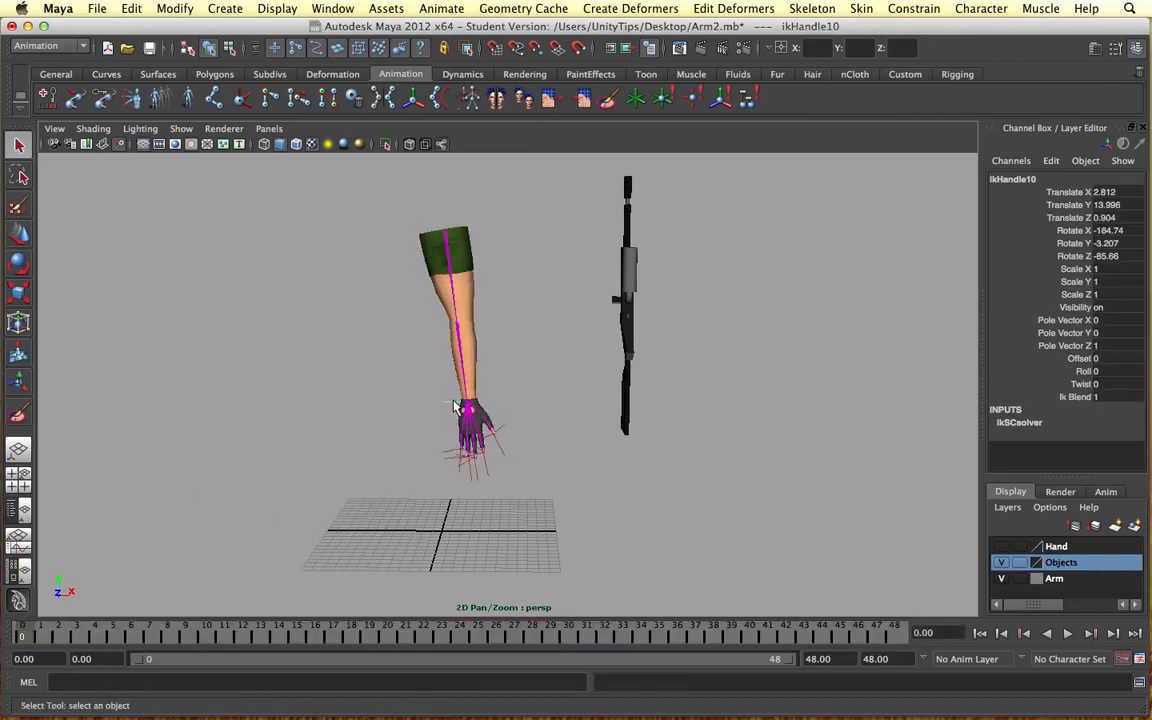
# Step: Play the timeline to check the arm for remaining motion, and return to frame 0
pyautogui.click(1068, 633)
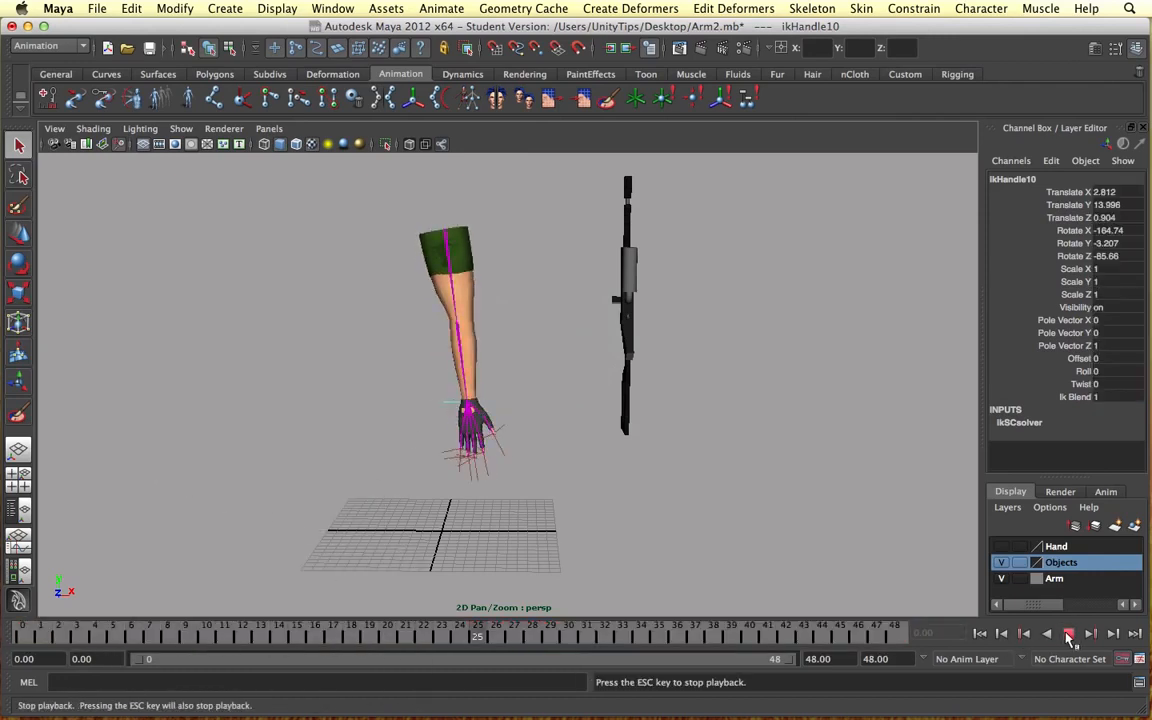
pyautogui.click(1068, 633)
pyautogui.click(22, 640)
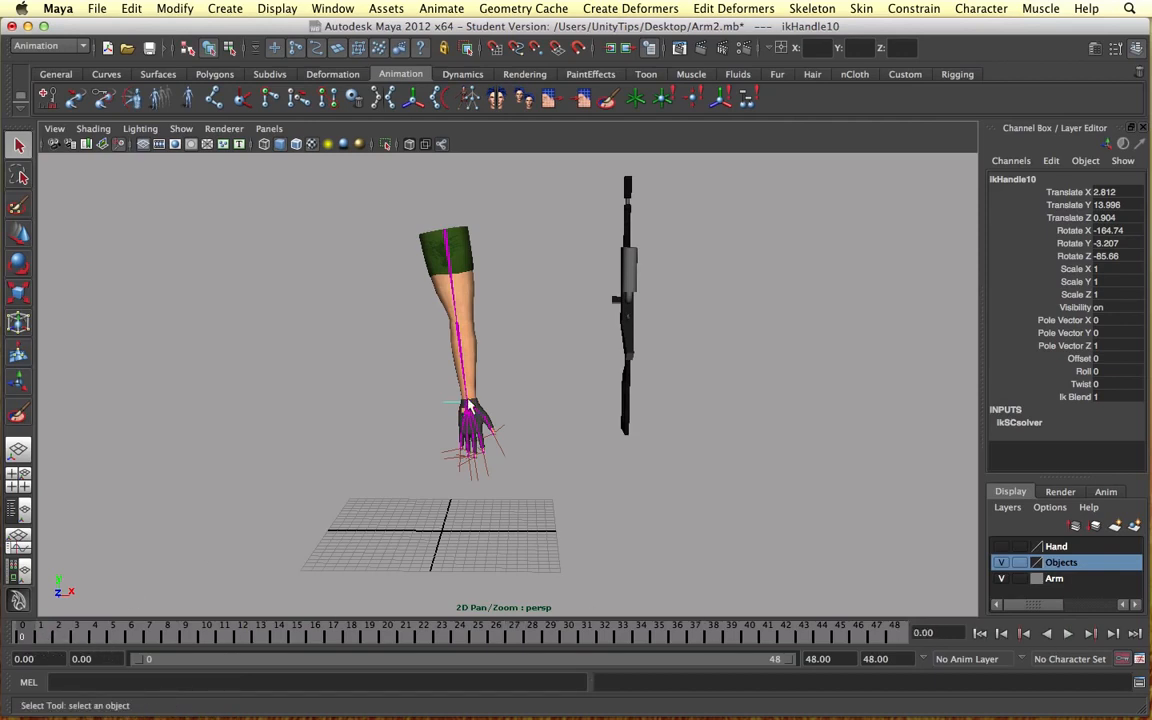
# Step: Set a key on the wrist IK handle at frame 0
pyautogui.keyDown('alt'); pyautogui.moveTo(471, 401); pyautogui.dragTo(447, 462, button='middle'); pyautogui.keyUp('alt')
pyautogui.scroll(5, 447, 463)
pyautogui.press('s')
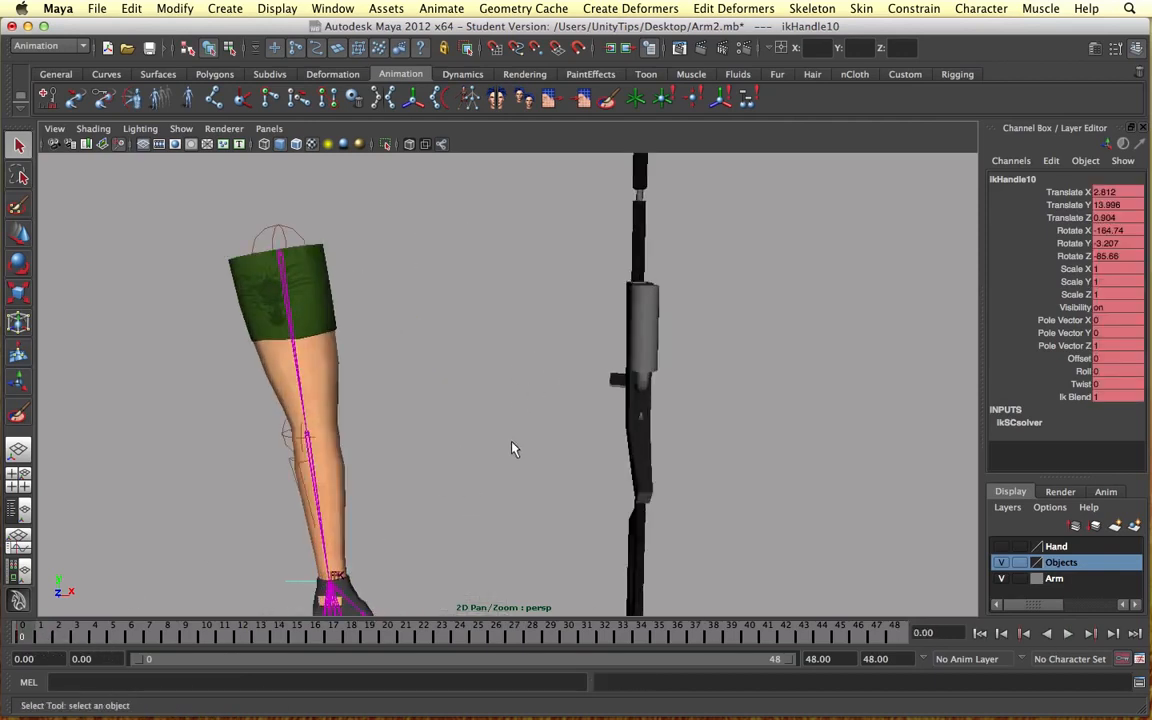
# Step: Move the wrist IK handle toward the gun to about X 7.884, Y 21.818, Z -0.387, bending the elbow
pyautogui.keyDown('alt'); pyautogui.moveTo(512, 442); pyautogui.dragTo(565, 383, button='middle'); pyautogui.keyUp('alt')
pyautogui.press('w')
pyautogui.moveTo(450, 478); pyautogui.dragTo(549, 328)
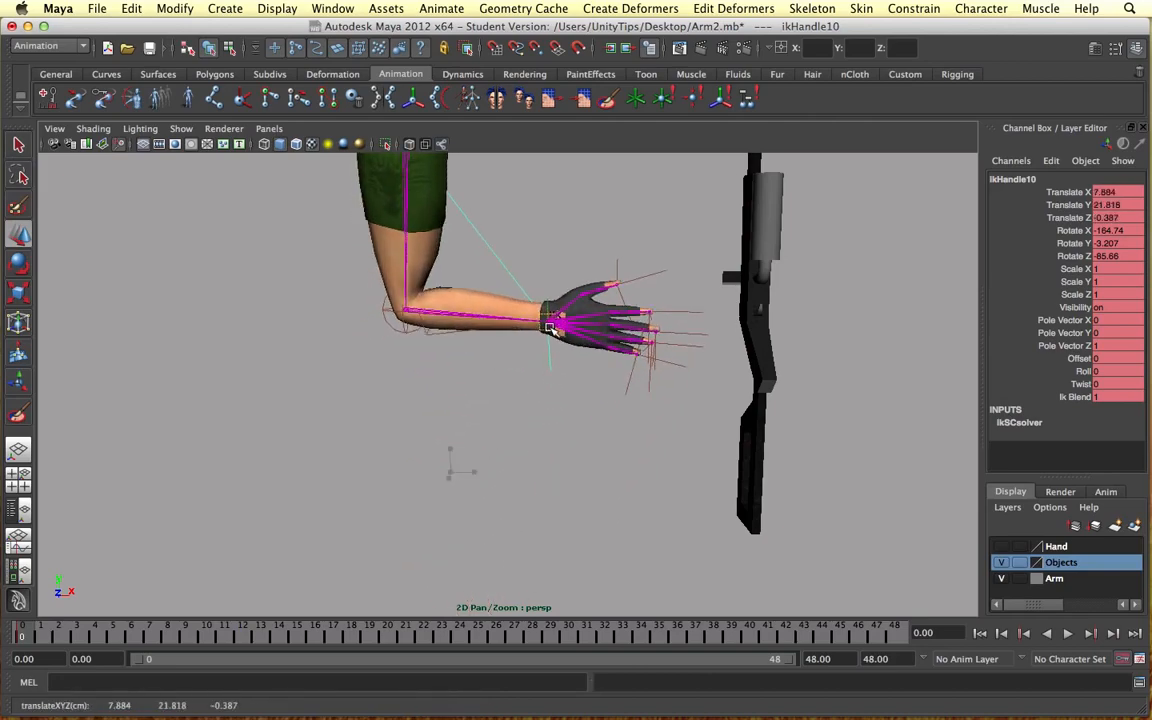
pyautogui.keyDown('alt'); pyautogui.moveTo(507, 368); pyautogui.dragTo(537, 342); pyautogui.keyUp('alt')
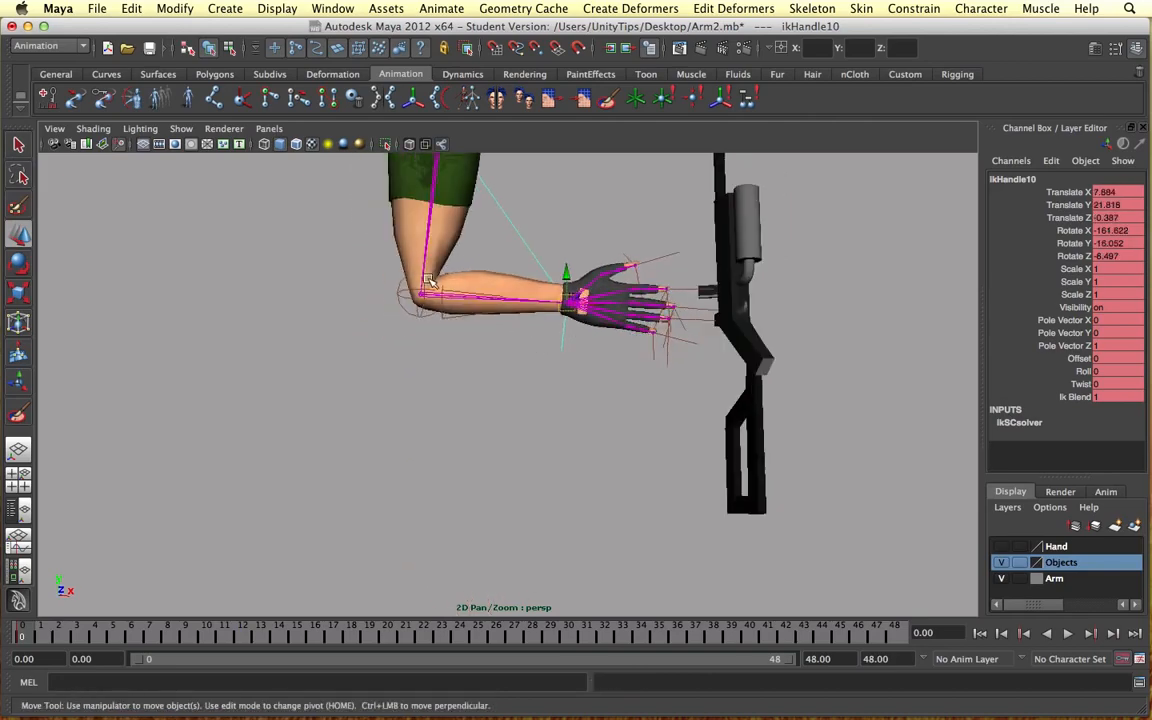
# Step: Select the arm mesh and activate the Paint Skin Weights Tool to inspect the upper arm joint's influence around the elbow
pyautogui.keyDown('alt'); pyautogui.moveTo(467, 280); pyautogui.dragTo(482, 340); pyautogui.keyUp('alt')
pyautogui.click(485, 335)
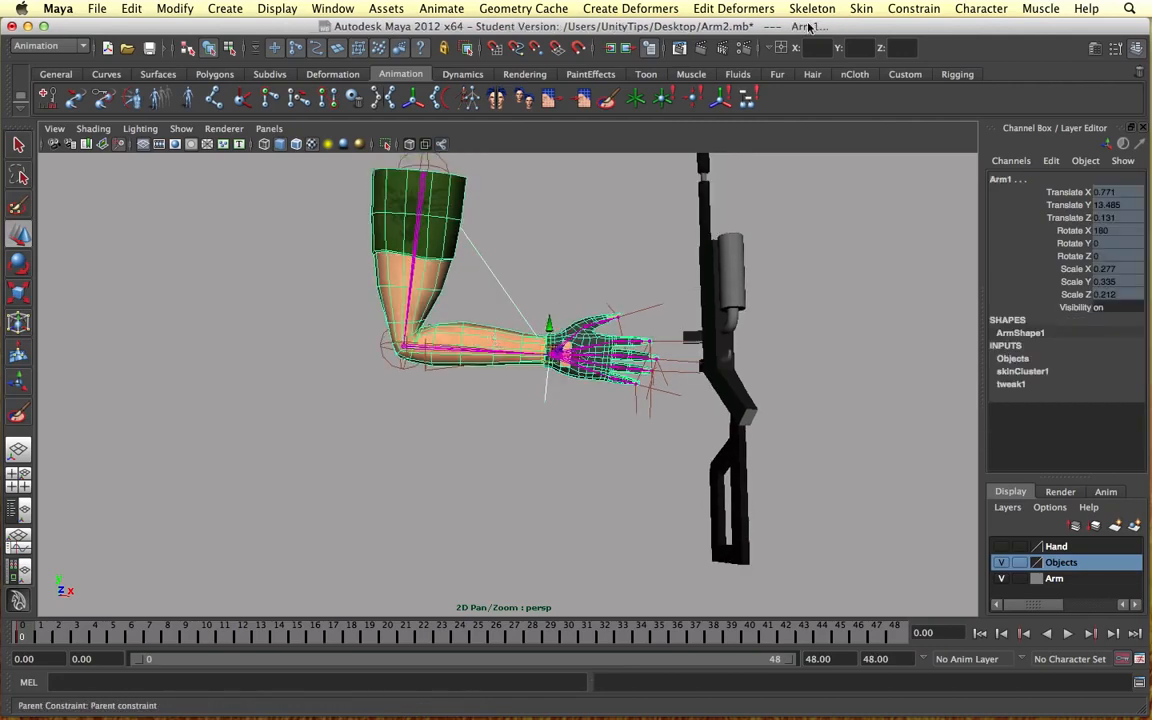
pyautogui.click(913, 8)
pyautogui.moveTo(861, 8)
pyautogui.moveTo(882, 103)
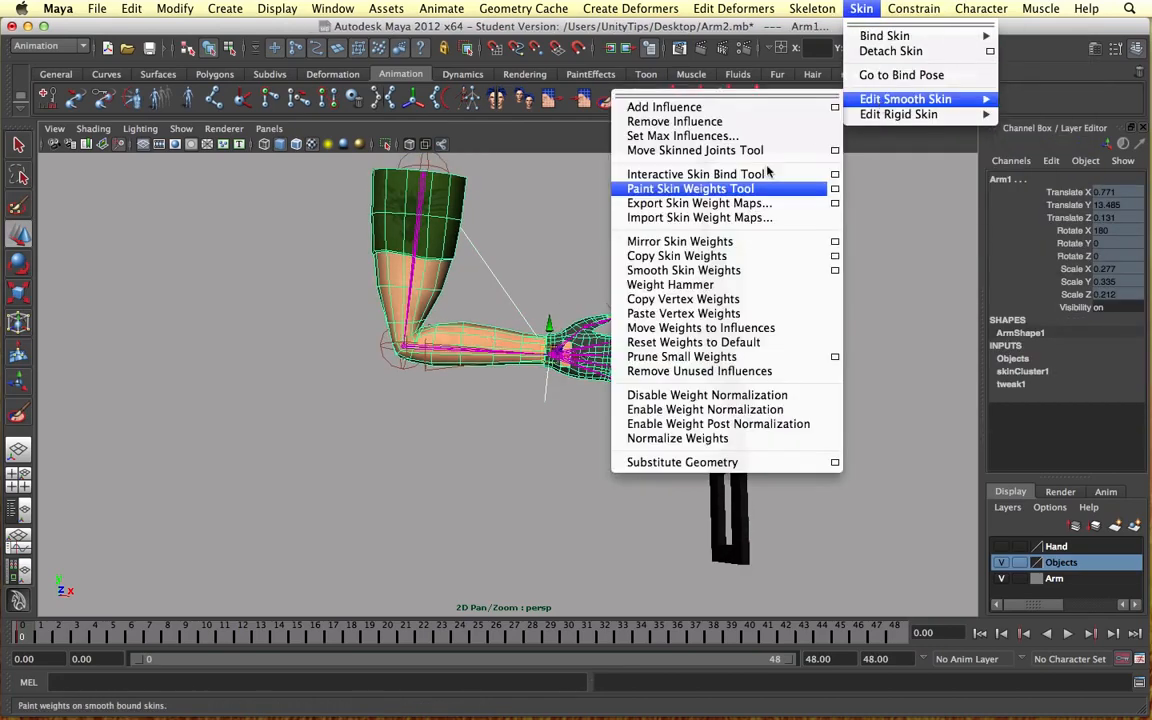
pyautogui.click(615, 187)
pyautogui.scroll(5, 500, 289)
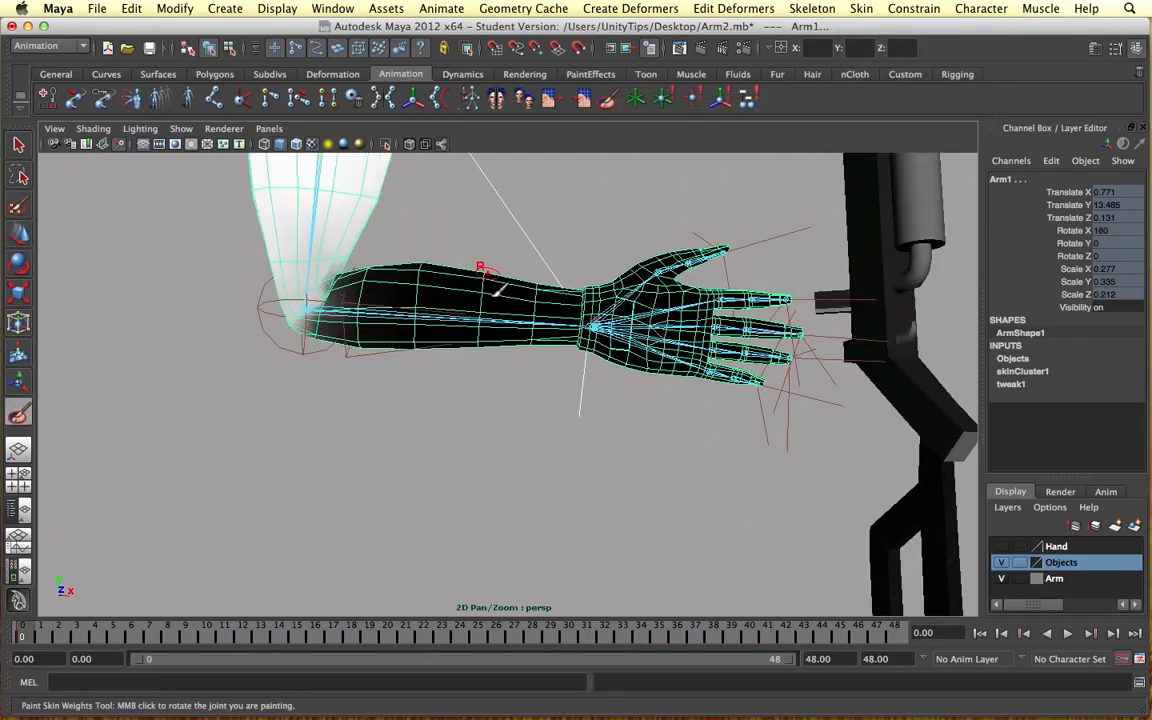
pyautogui.keyDown('alt'); pyautogui.moveTo(501, 288); pyautogui.dragTo(481, 321); pyautogui.keyUp('alt')
pyautogui.keyDown('alt'); pyautogui.moveTo(481, 321); pyautogui.dragTo(635, 329, button='middle'); pyautogui.keyUp('alt')
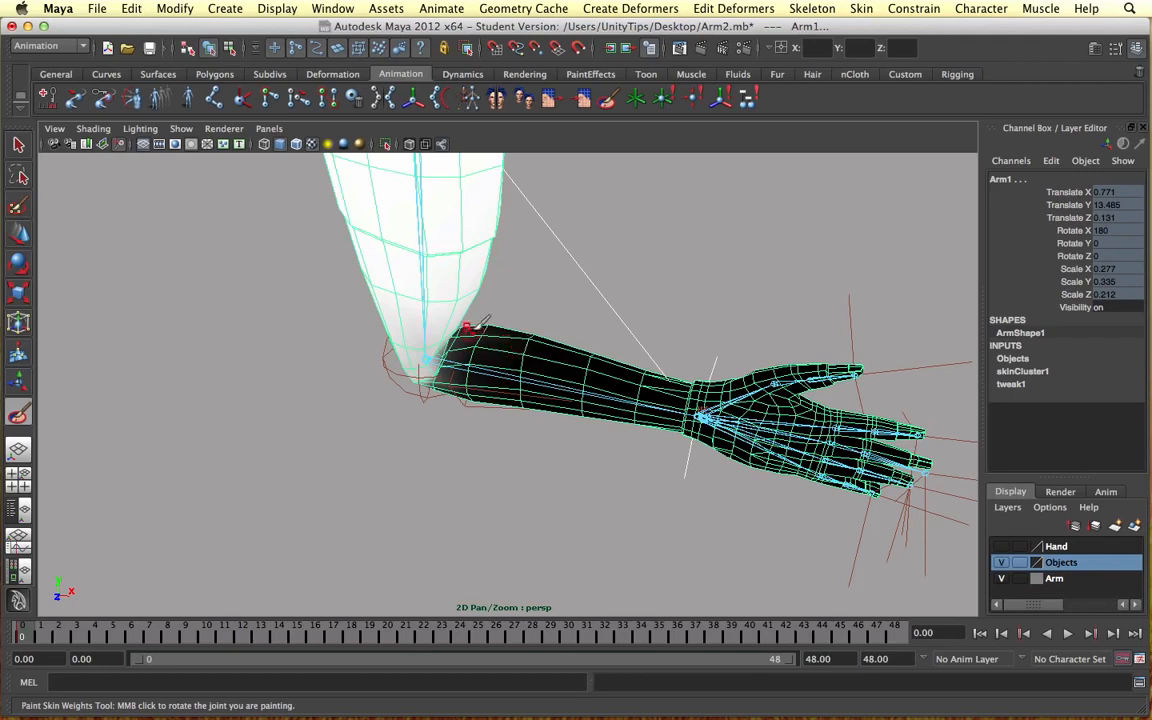
pyautogui.keyDown('alt'); pyautogui.moveTo(495, 305); pyautogui.dragTo(490, 265); pyautogui.keyUp('alt')
# Step: Open the settings of the Paint Skin Weights Tool for the arm mesh
pyautogui.click(861, 9)
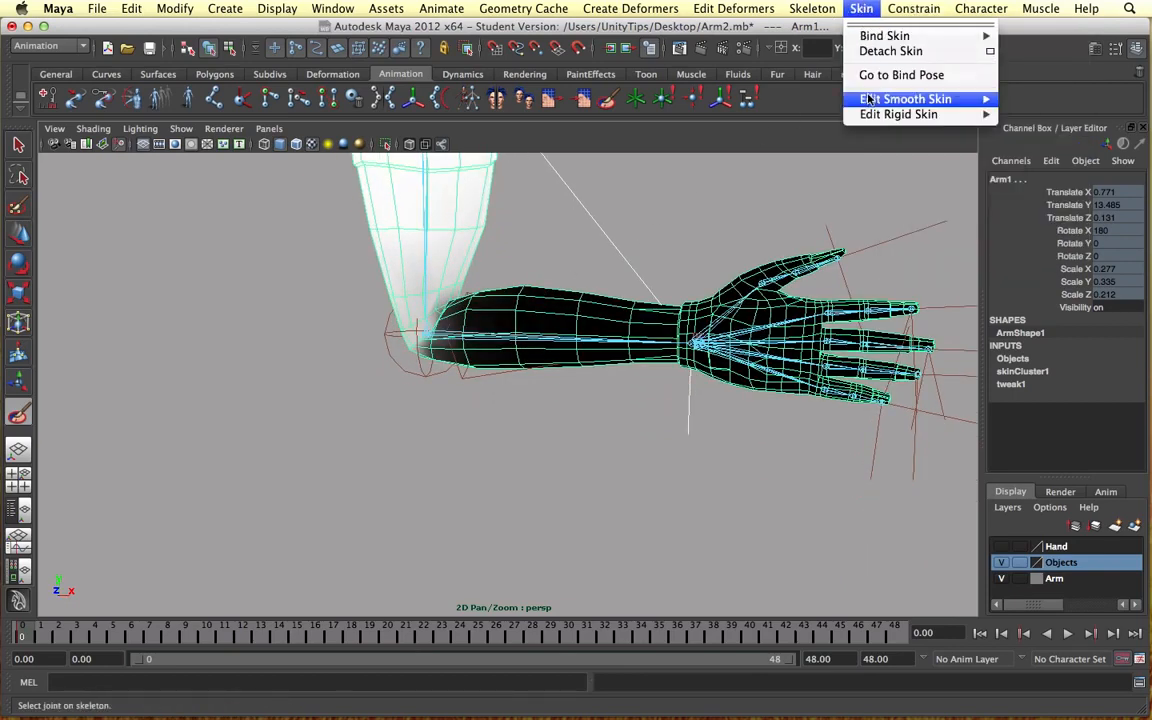
pyautogui.moveTo(890, 98)
pyautogui.click(835, 190)
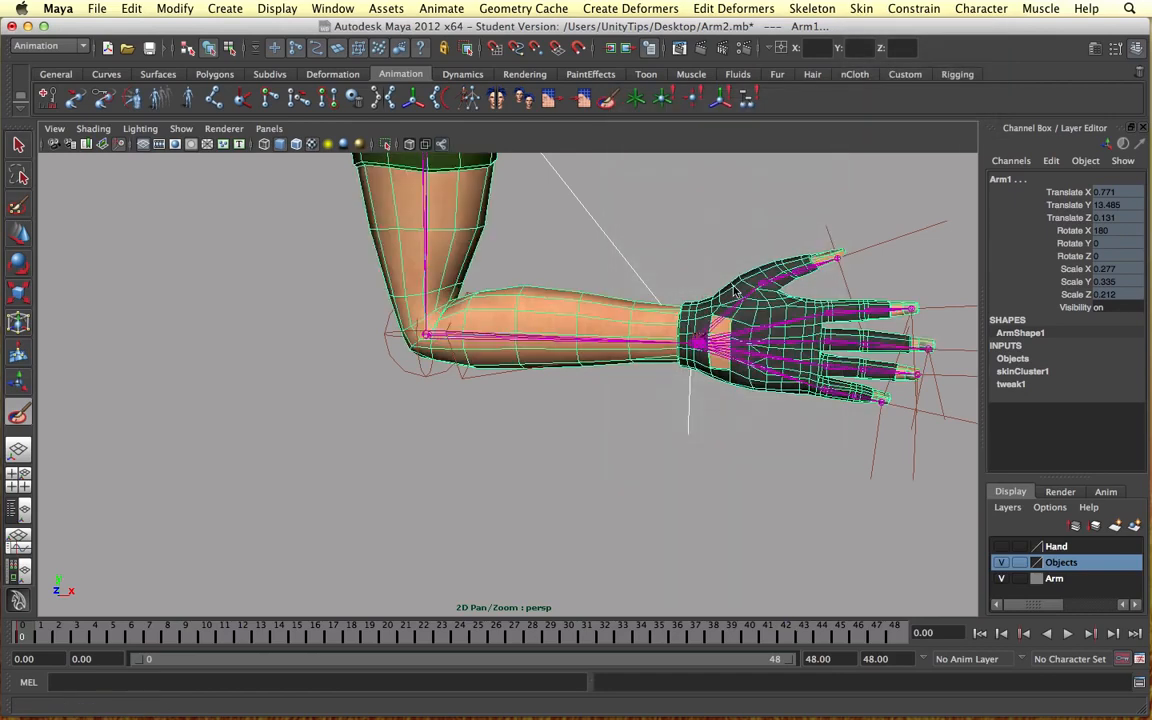
pyautogui.scroll(-1, 187, 433)
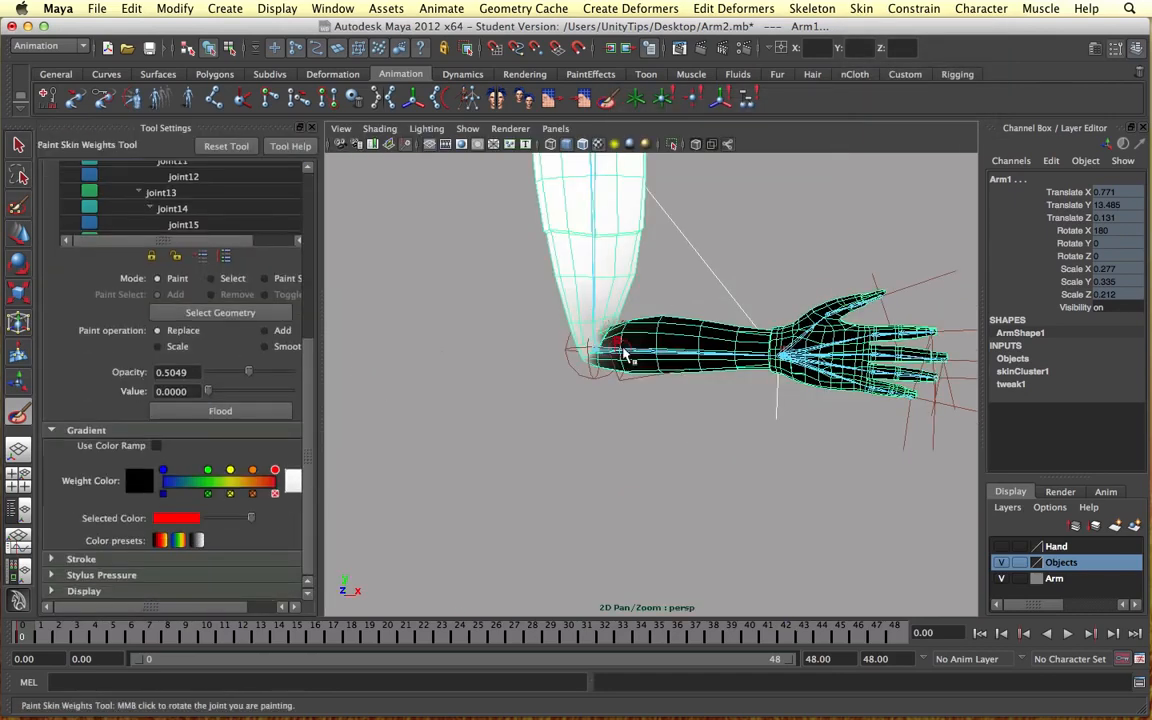
pyautogui.moveTo(625, 357)
pyautogui.keyDown('alt'); pyautogui.mouseDown()
pyautogui.moveTo(615, 390)
pyautogui.moveTo(608, 353)
pyautogui.mouseUp(); pyautogui.keyUp('alt')
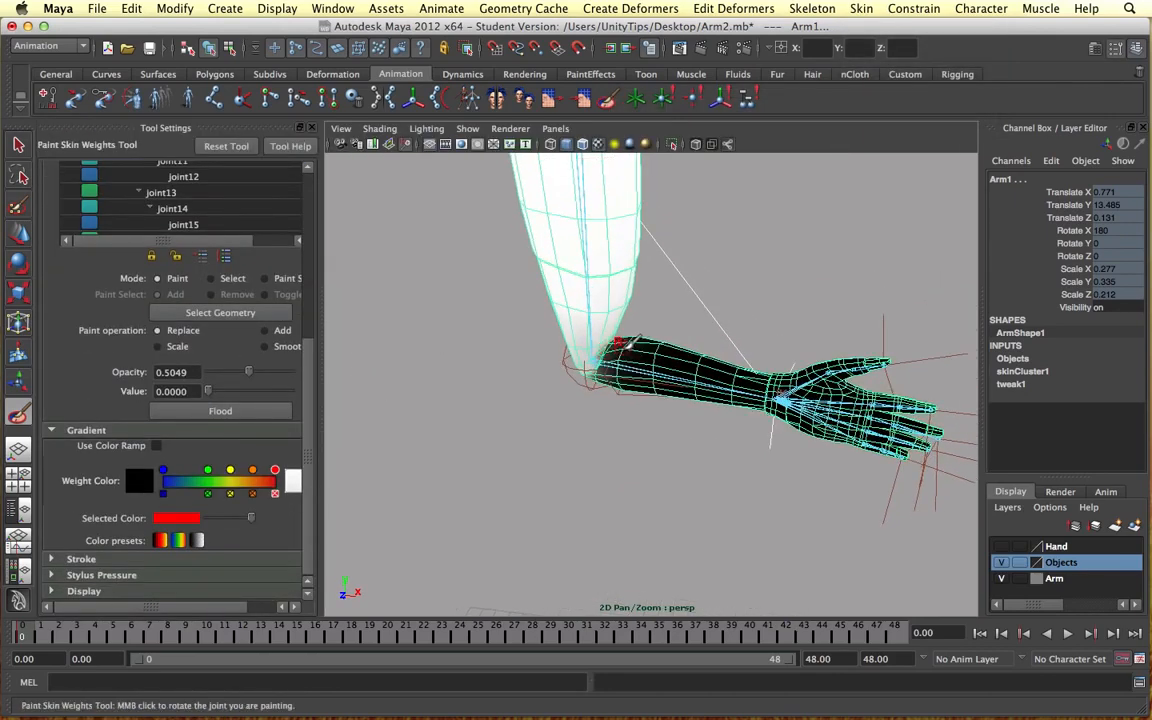
# Step: Try painting the forearm near the elbow with weight value 1 and opacity 1, and undo the strokes
pyautogui.moveTo(208, 391); pyautogui.dragTo(324, 386)
pyautogui.moveTo(249, 371); pyautogui.dragTo(345, 371)
pyautogui.keyDown('alt'); pyautogui.moveTo(500, 345); pyautogui.dragTo(470, 378, button='middle'); pyautogui.keyUp('alt')
pyautogui.keyDown('alt'); pyautogui.moveTo(470, 378); pyautogui.dragTo(617, 358, button='right'); pyautogui.keyUp('alt')
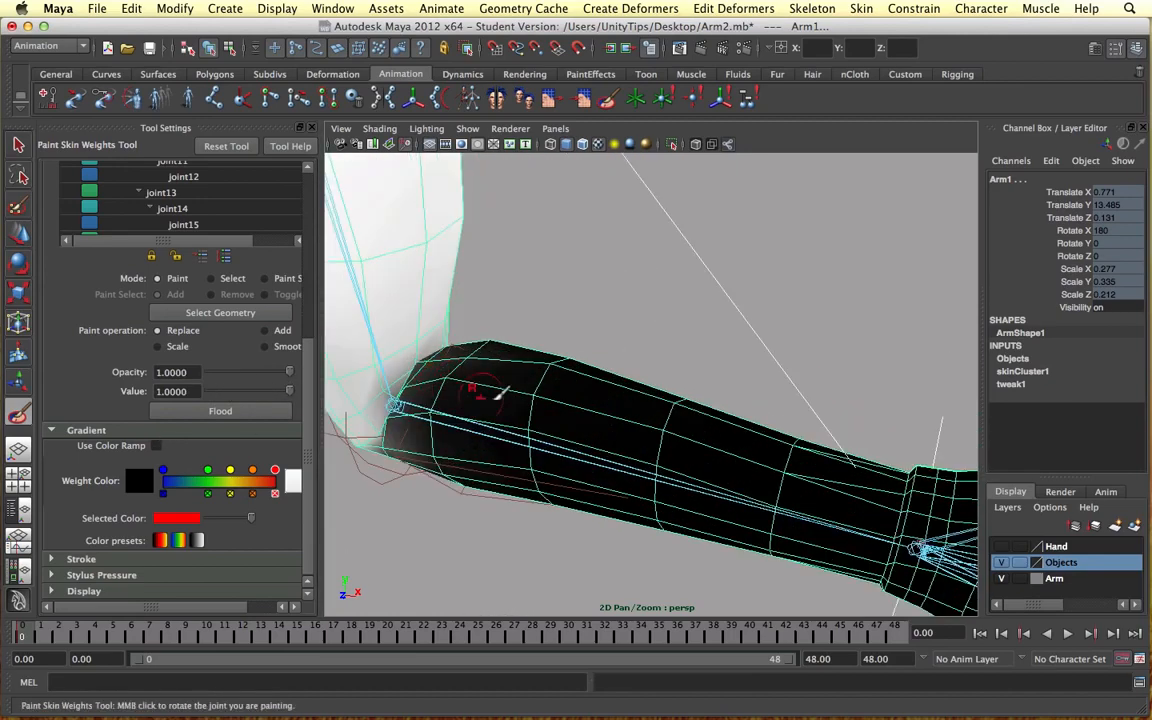
pyautogui.moveTo(497, 399)
pyautogui.keyDown('alt'); pyautogui.mouseDown()
pyautogui.moveTo(519, 387)
pyautogui.moveTo(476, 372)
pyautogui.moveTo(463, 347)
pyautogui.moveTo(527, 339)
pyautogui.moveTo(513, 333)
pyautogui.moveTo(452, 390)
pyautogui.mouseUp(); pyautogui.keyUp('alt')
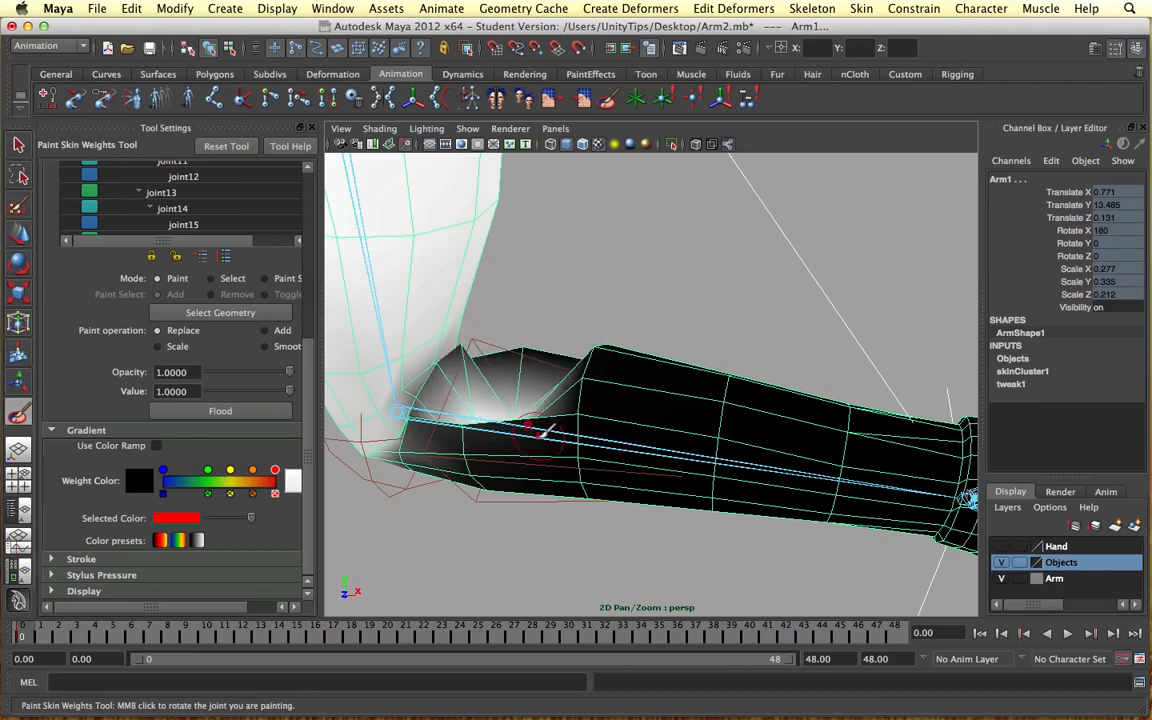
pyautogui.press('z')
pyautogui.press('z')
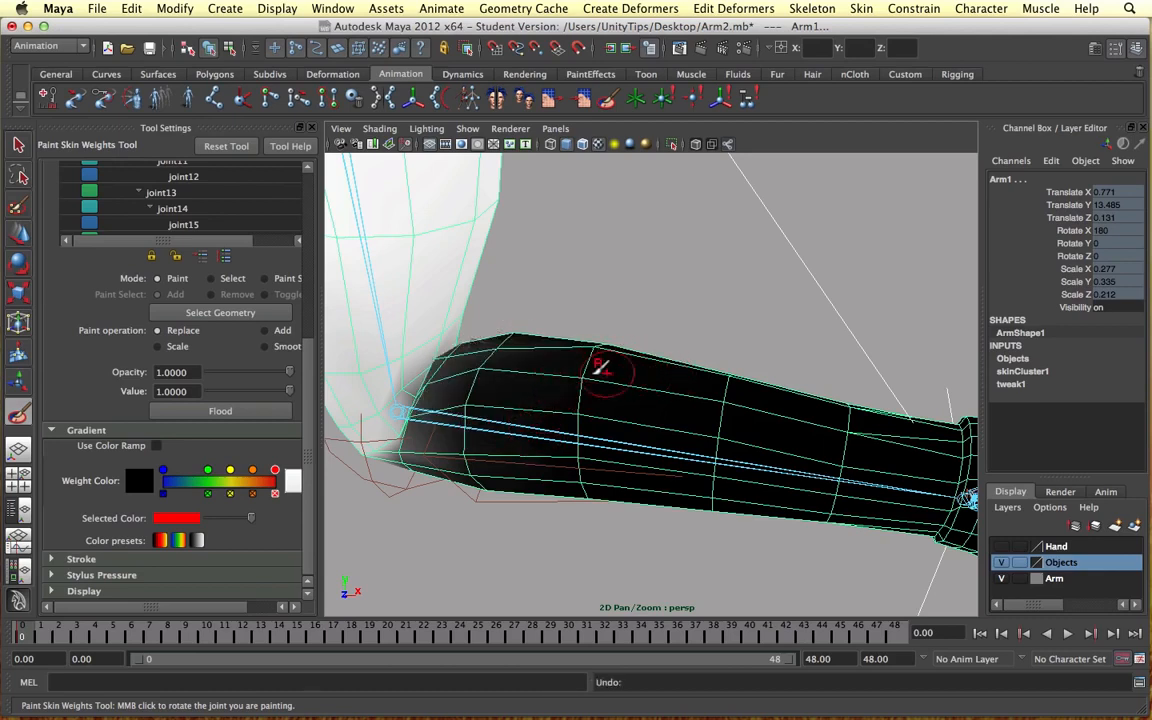
# Step: Set the weight value to 0.5049 and try painting the forearm just beside the elbow
pyautogui.press('f')
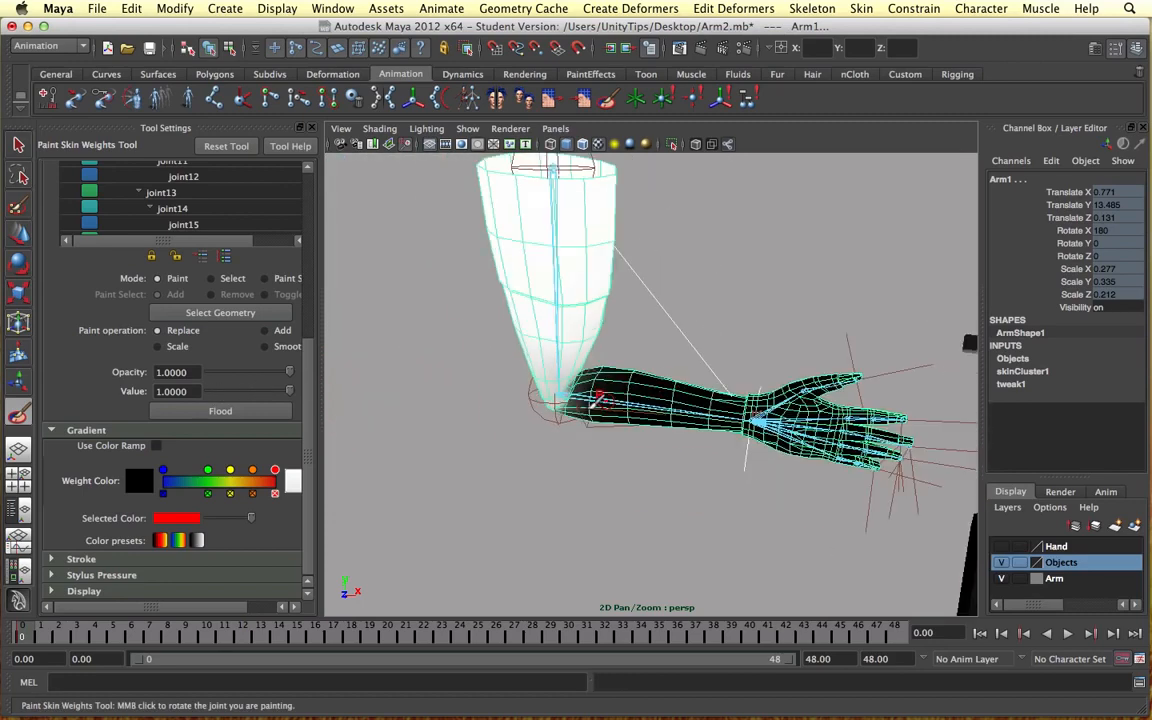
pyautogui.keyDown('alt'); pyautogui.moveTo(594, 404); pyautogui.dragTo(612, 388); pyautogui.keyUp('alt')
pyautogui.scroll(10, 576, 385)
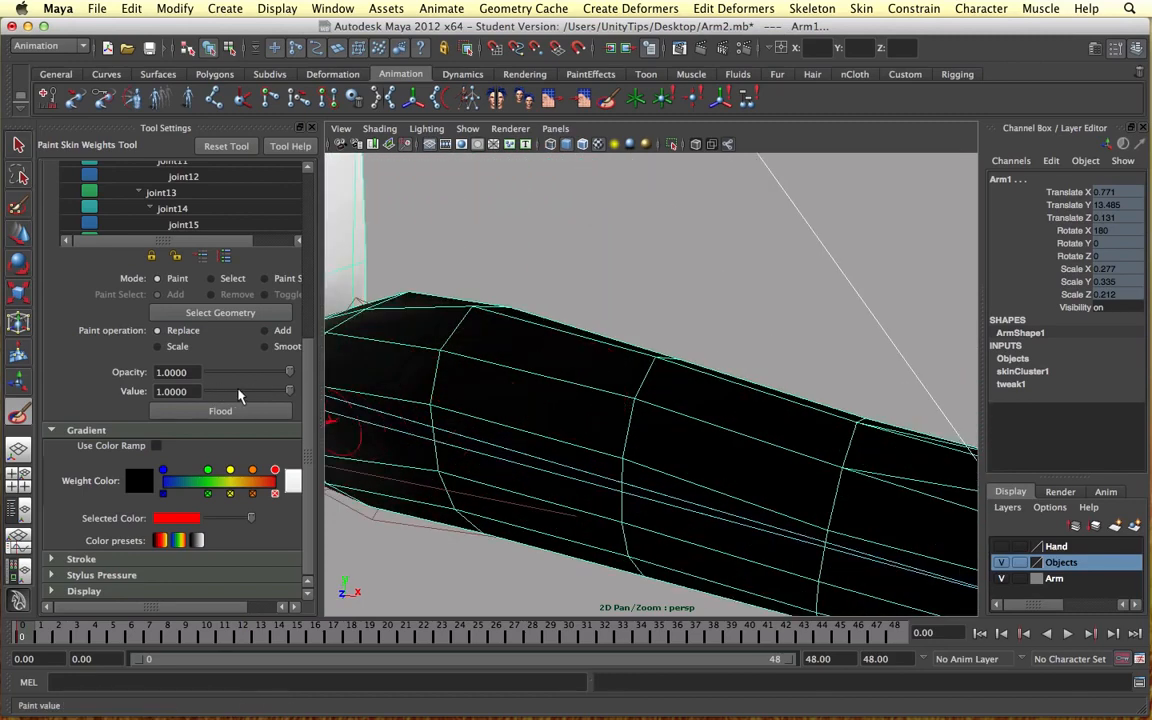
pyautogui.moveTo(240, 391); pyautogui.dragTo(249, 391)
pyautogui.keyDown('alt'); pyautogui.moveTo(500, 405); pyautogui.dragTo(538, 416); pyautogui.keyUp('alt')
pyautogui.scroll(-8, 540, 415)
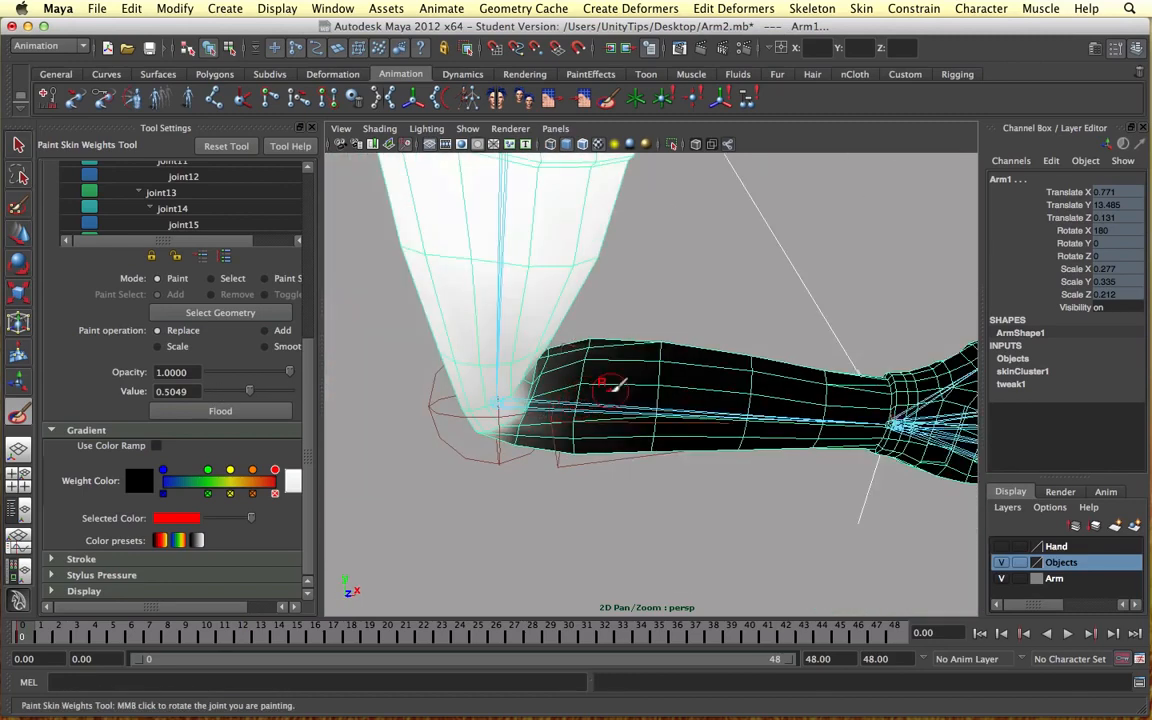
pyautogui.moveTo(596, 339)
pyautogui.mouseDown()
pyautogui.moveTo(575, 345)
pyautogui.moveTo(616, 404)
pyautogui.moveTo(630, 358)
pyautogui.mouseUp()
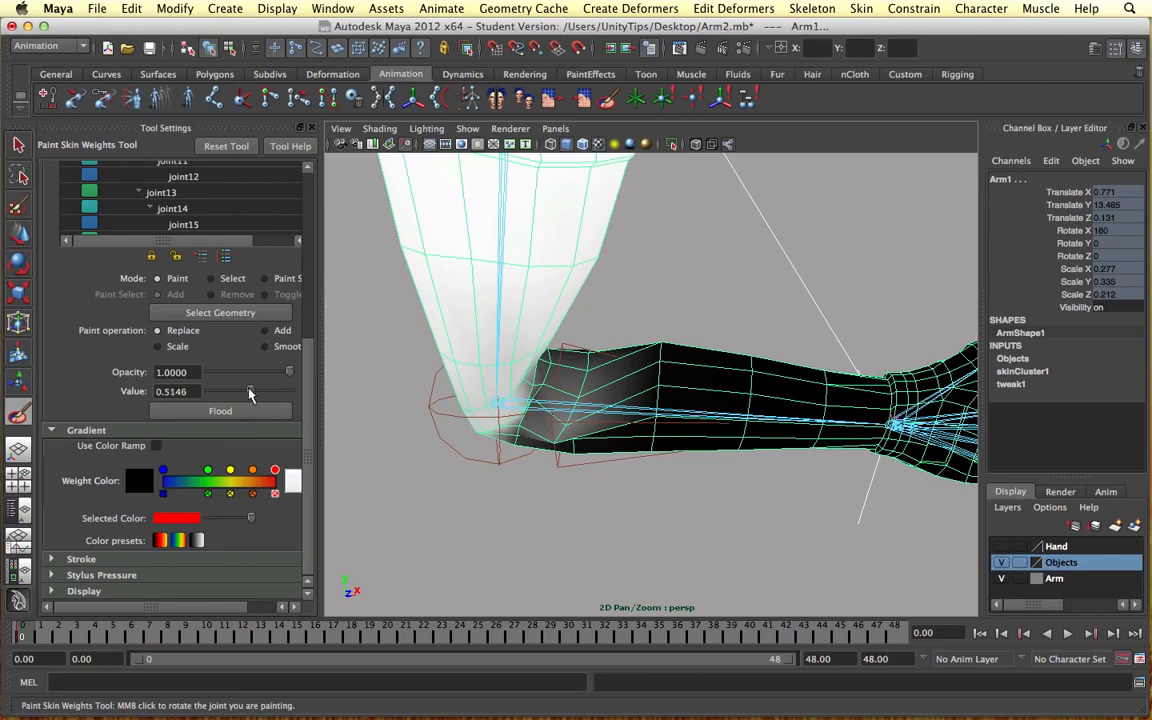
# Step: Set the weight value to 0 and try painting the extra influence off the forearm near the elbow
pyautogui.moveTo(250, 391); pyautogui.dragTo(207, 391)
pyautogui.moveTo(603, 402)
pyautogui.mouseDown()
pyautogui.moveTo(592, 376)
pyautogui.moveTo(571, 397)
pyautogui.moveTo(580, 380)
pyautogui.moveTo(565, 430)
pyautogui.mouseUp()
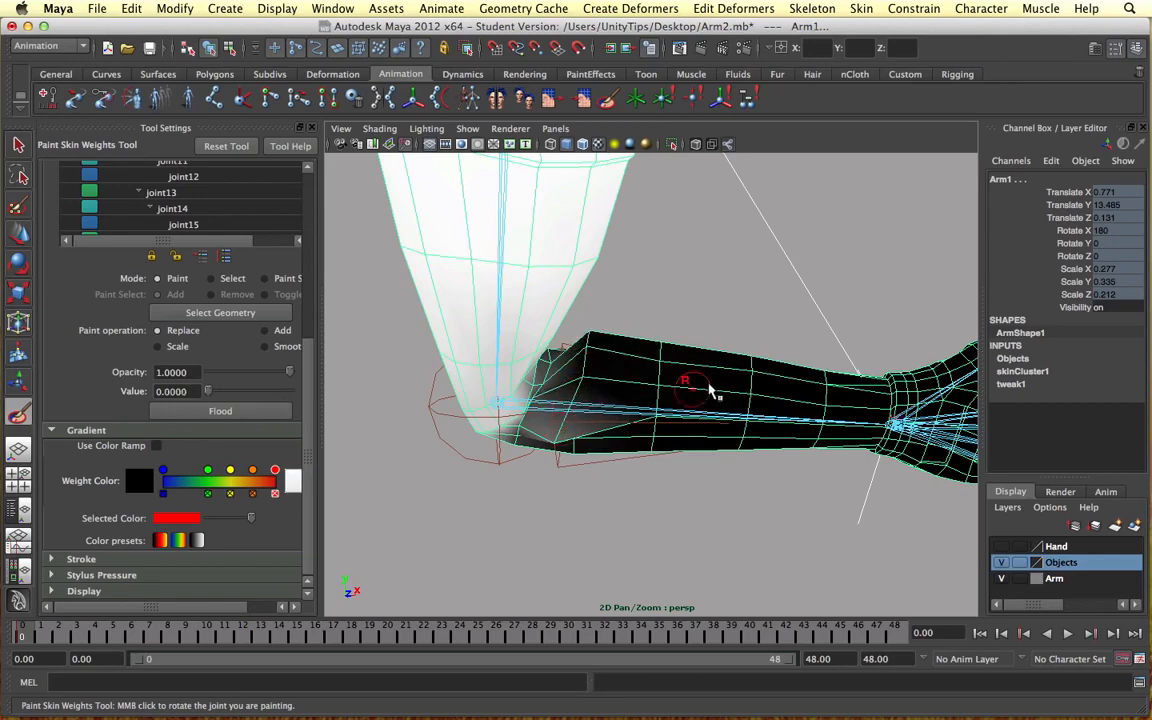
pyautogui.keyDown('alt'); pyautogui.moveTo(711, 391); pyautogui.dragTo(632, 387); pyautogui.keyUp('alt')
# Step: Close the tool settings and undo the weight painting back to the wrist IK handle selection with the Move tool
pyautogui.press('super+z')
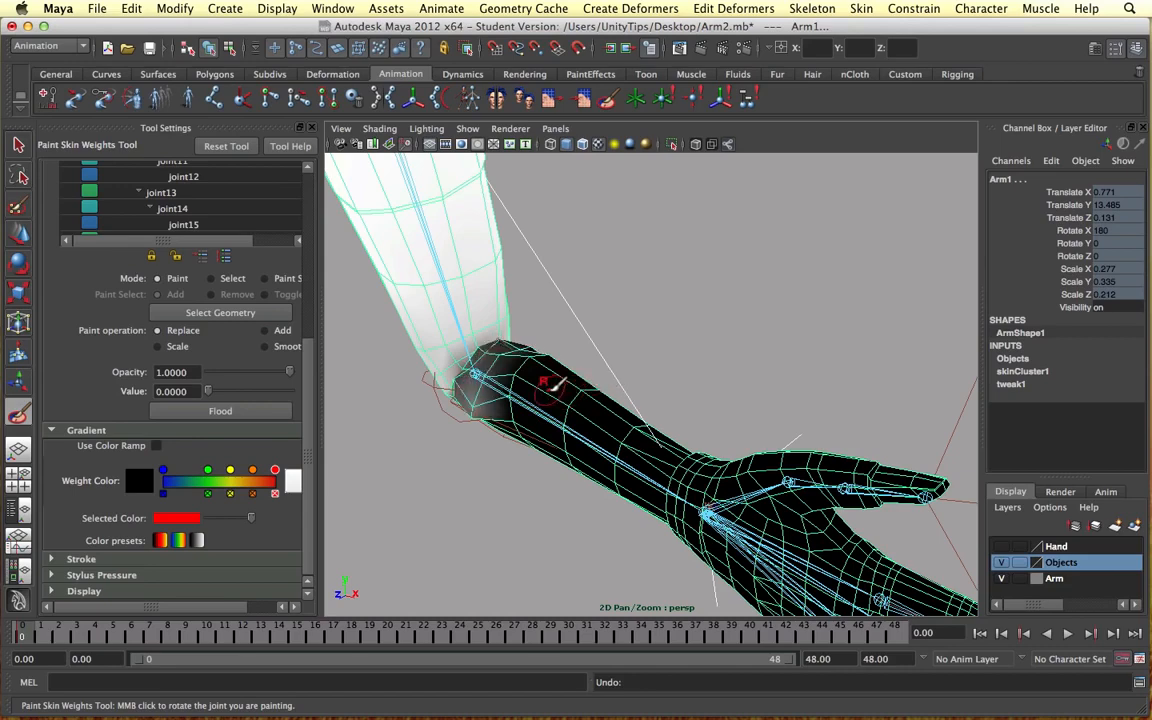
pyautogui.click(312, 128)
pyautogui.press('super+z')
pyautogui.press('super+z')
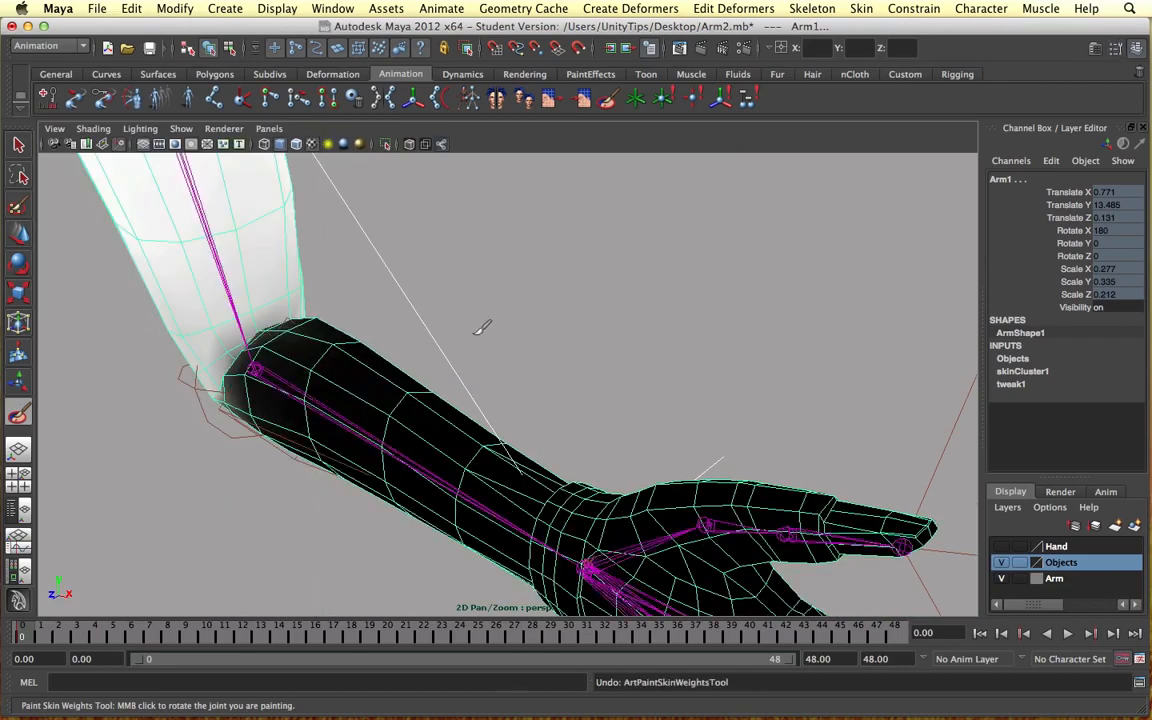
pyautogui.press('super+z')
pyautogui.press('super+z')
pyautogui.keyDown('alt'); pyautogui.moveTo(469, 327); pyautogui.dragTo(563, 326); pyautogui.keyUp('alt')
pyautogui.scroll(-10, 543, 316)
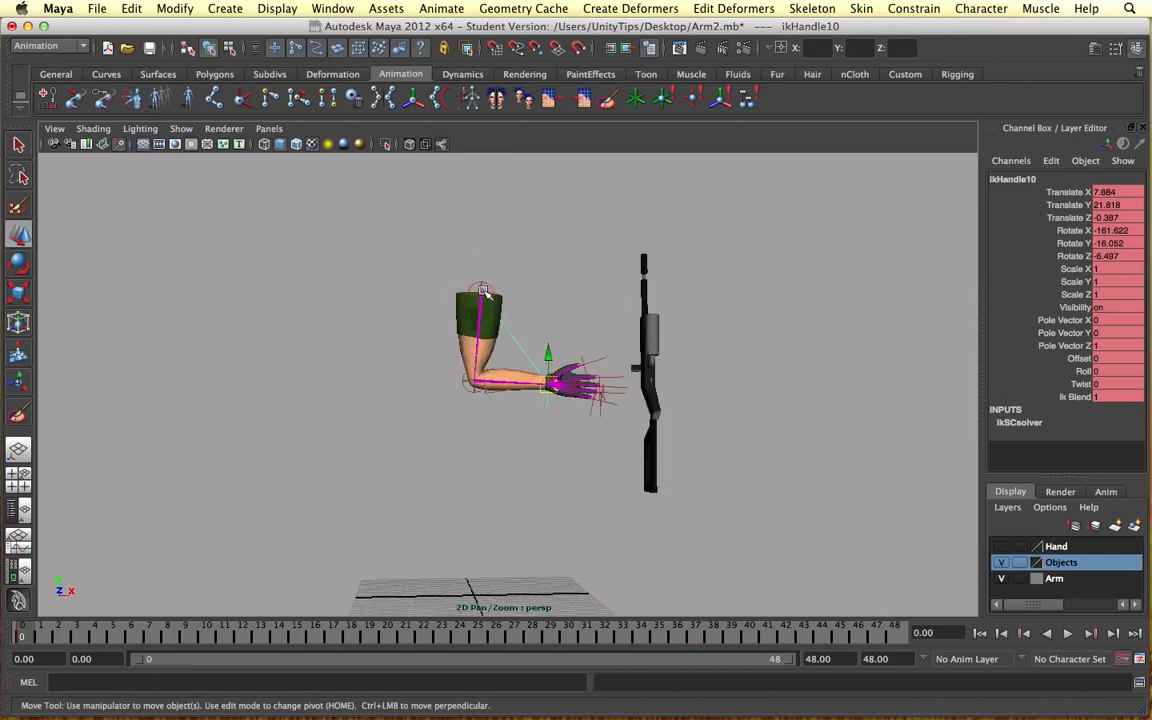